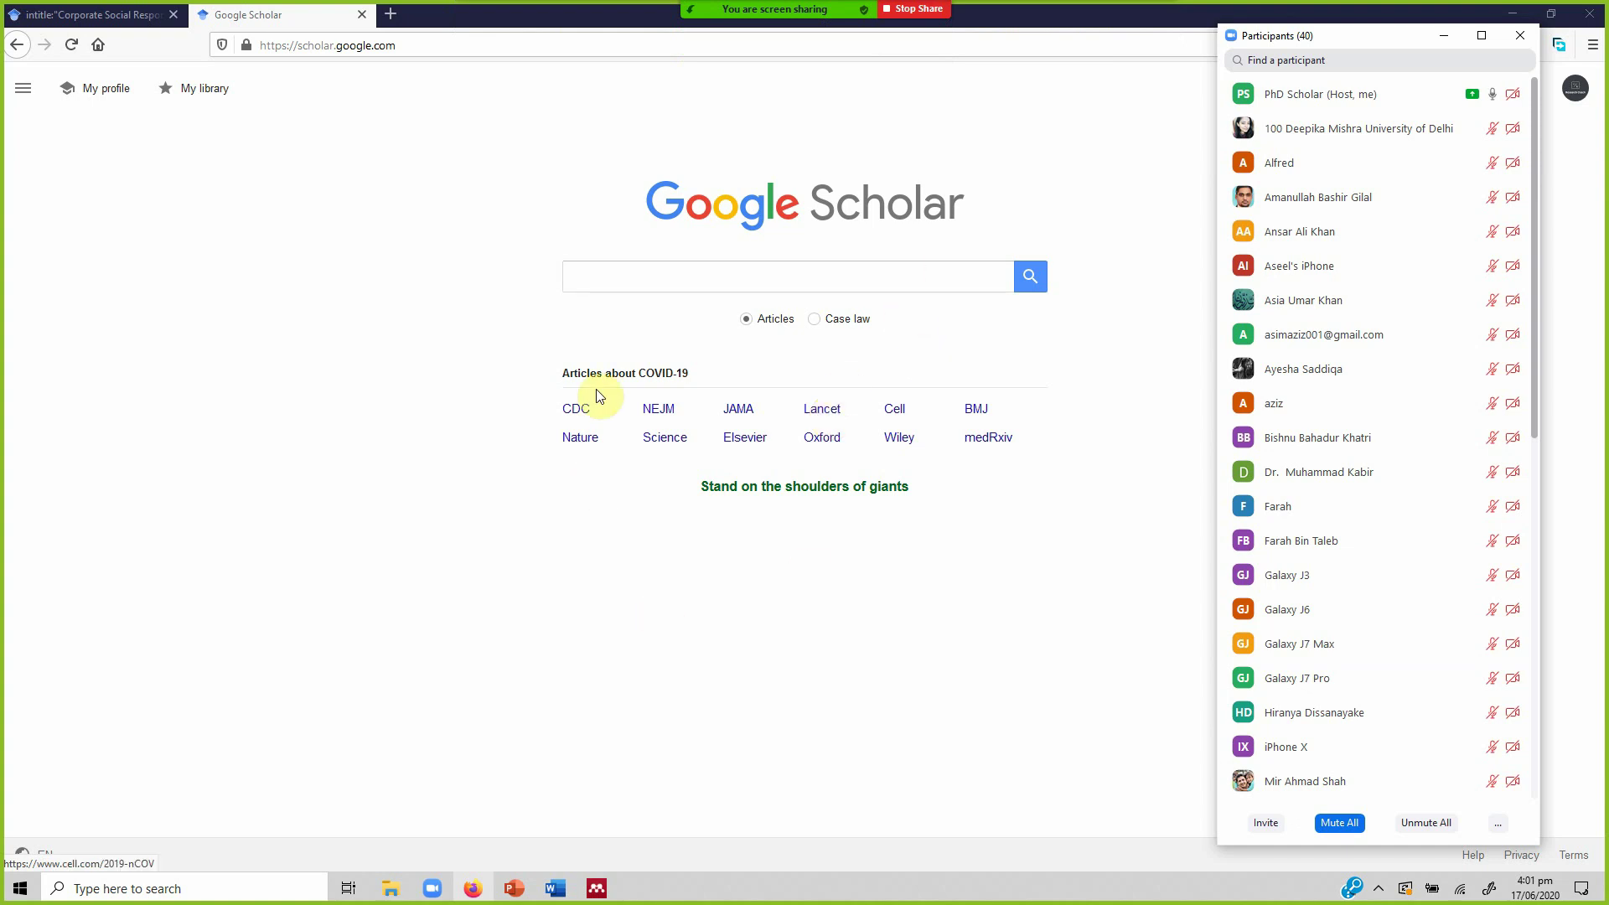
Step: Search Google Scholar for Corporate Social Responsibility
{"action": "left_click", "coordinate": [727, 270]}
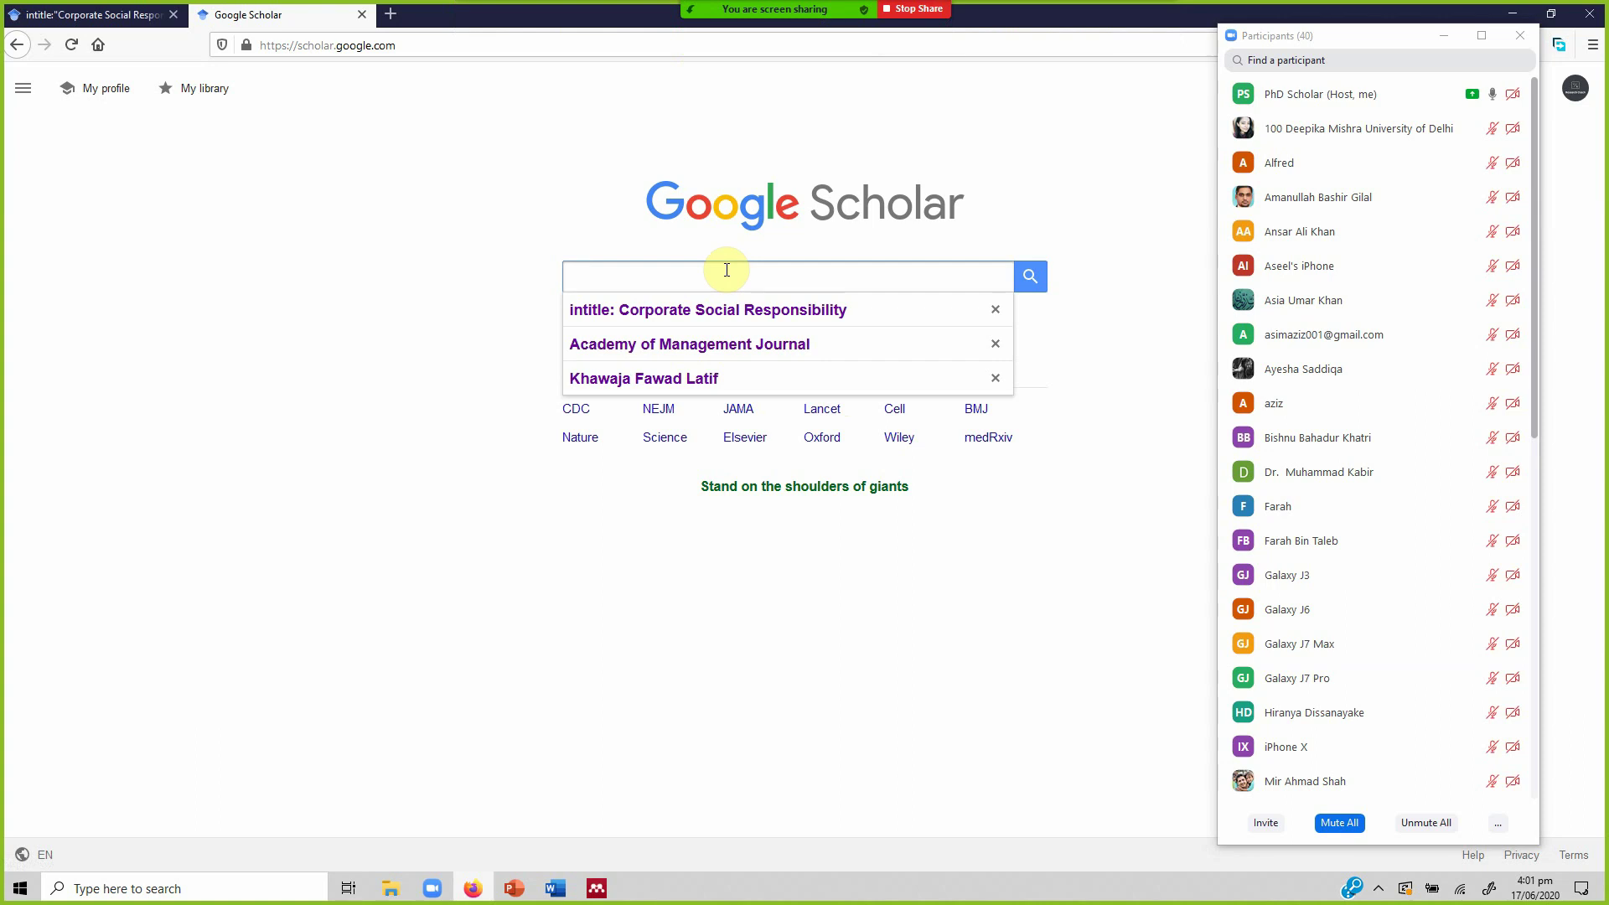
{"action": "type", "text": "Corpor"}
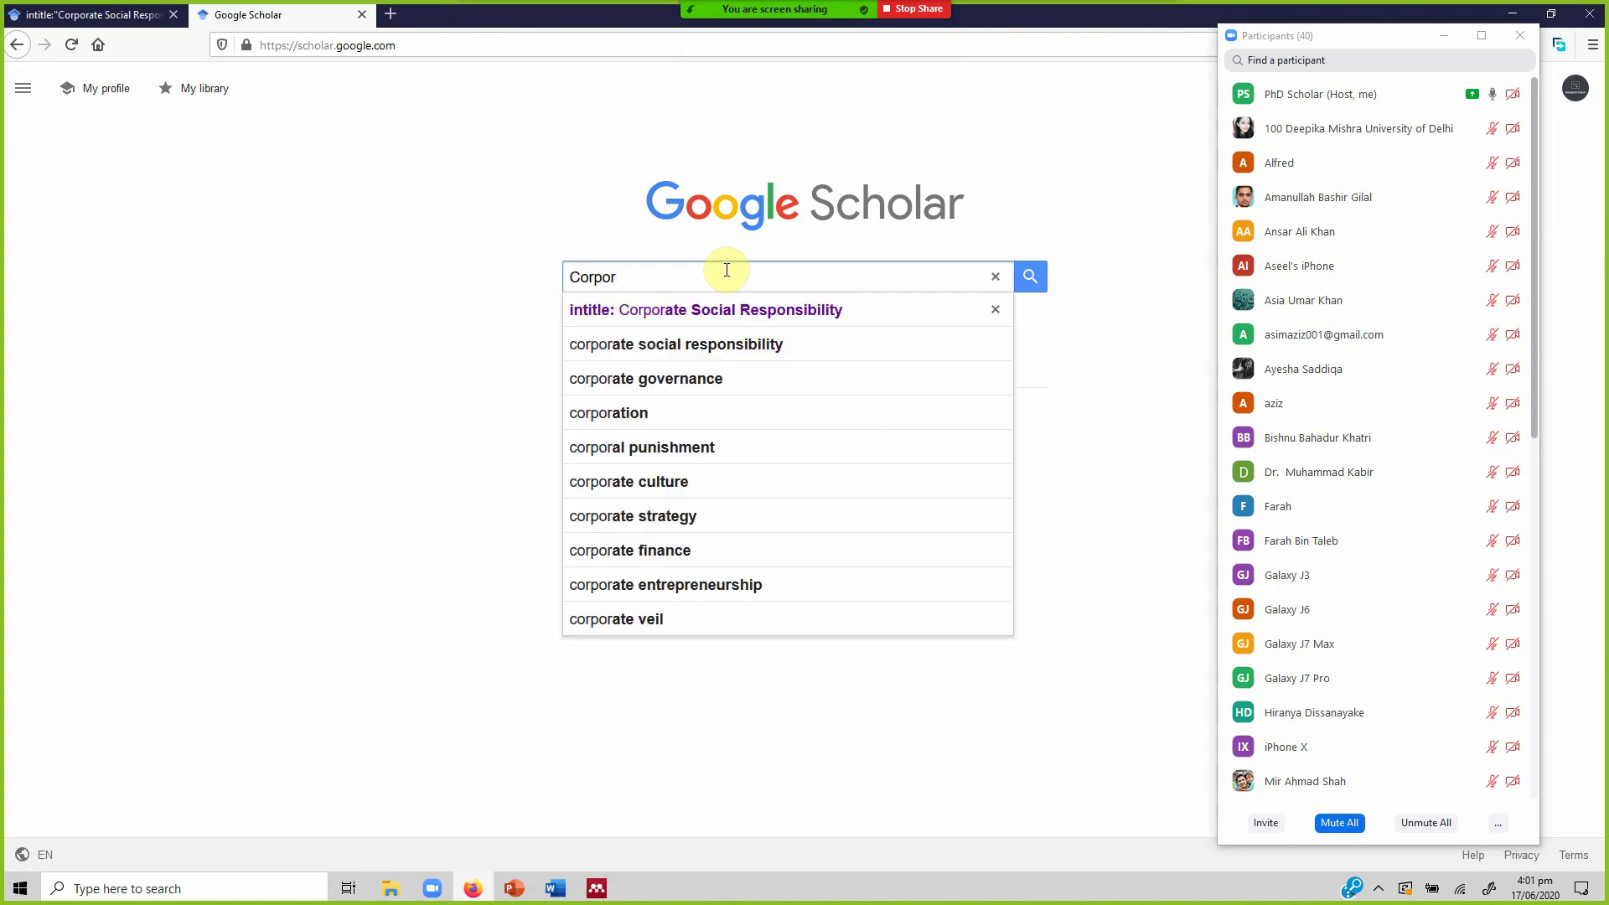
{"action": "type", "text": "ate Social Re"}
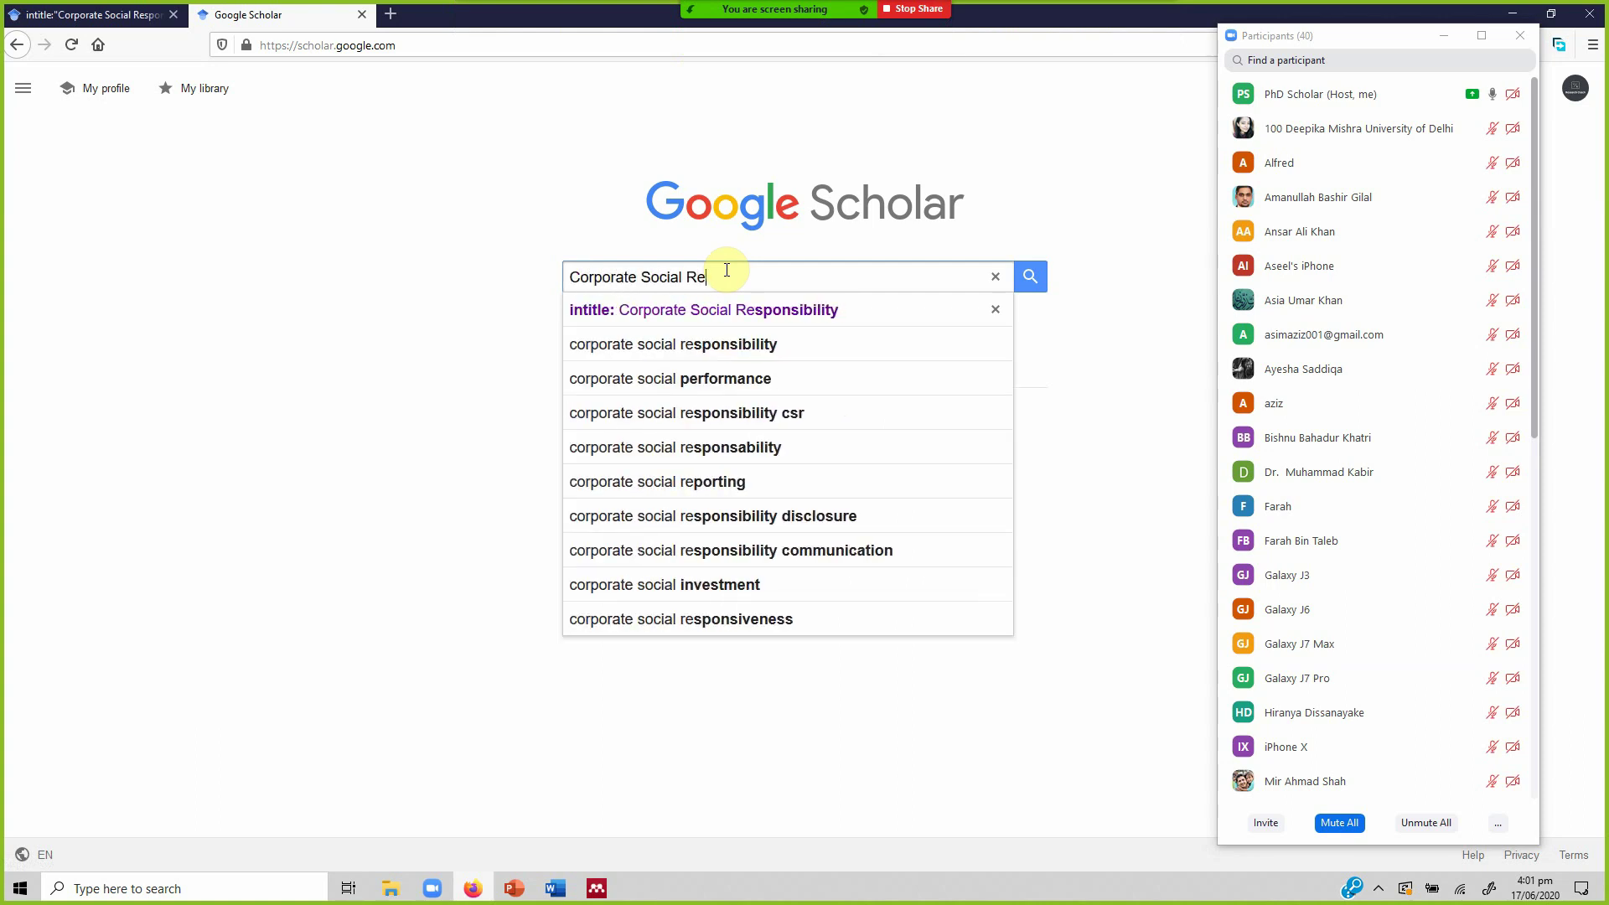
{"action": "type", "text": "sponsibility"}
{"action": "key", "text": "Return"}
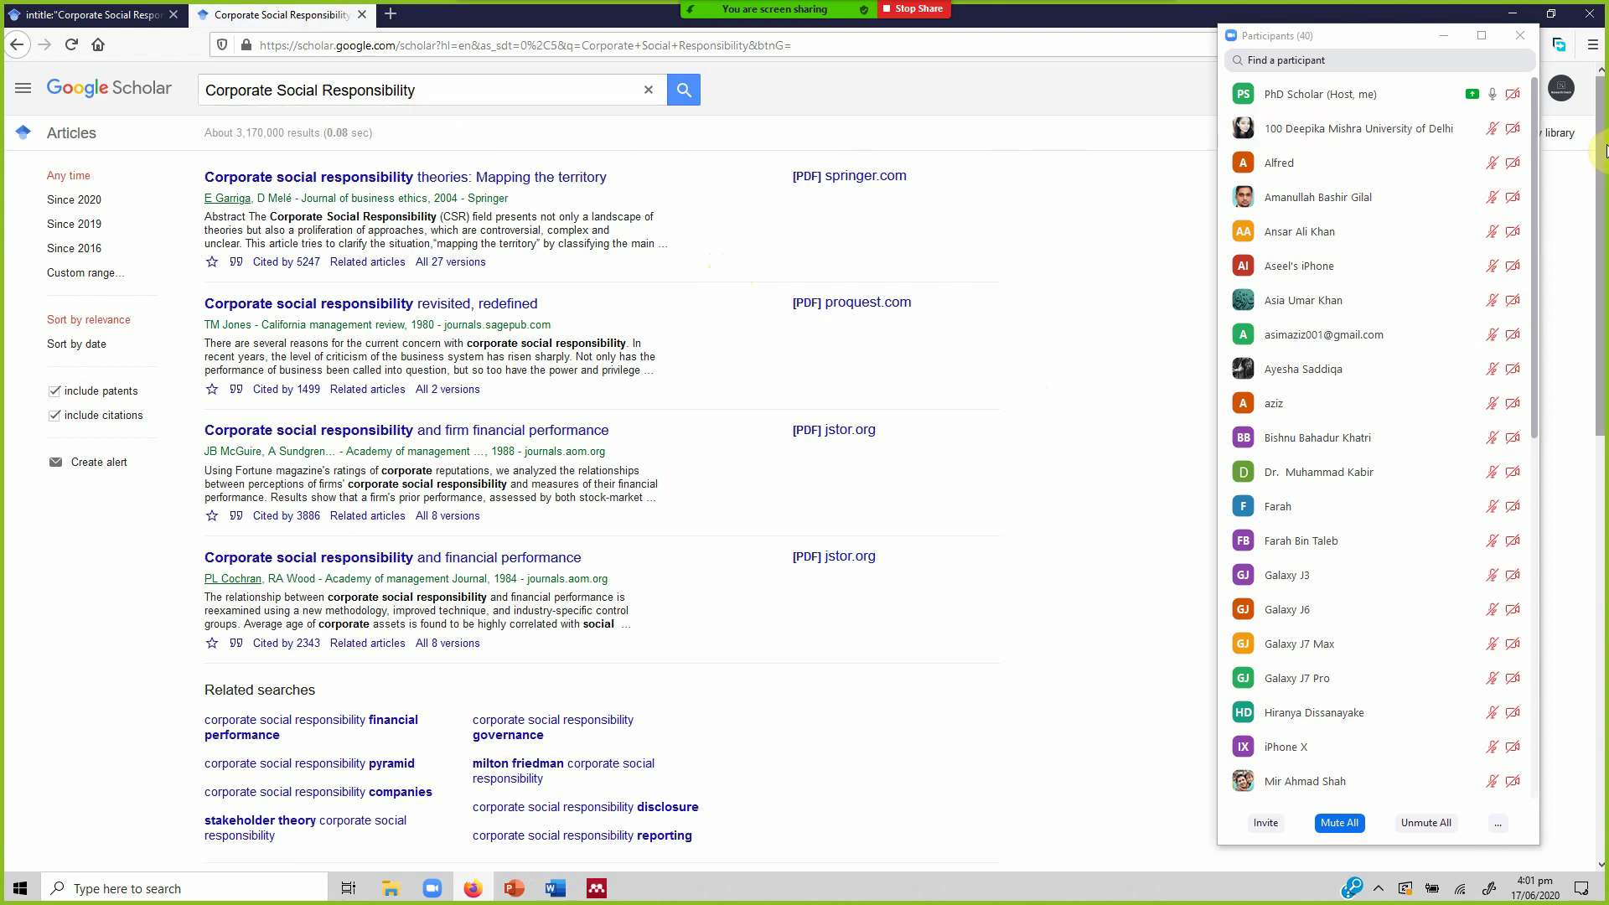
Step: Look through the first page of search results and continue to the end of the second page
{"action": "left_click_drag", "start_coordinate": [1605, 151], "coordinate": [1580, 541]}
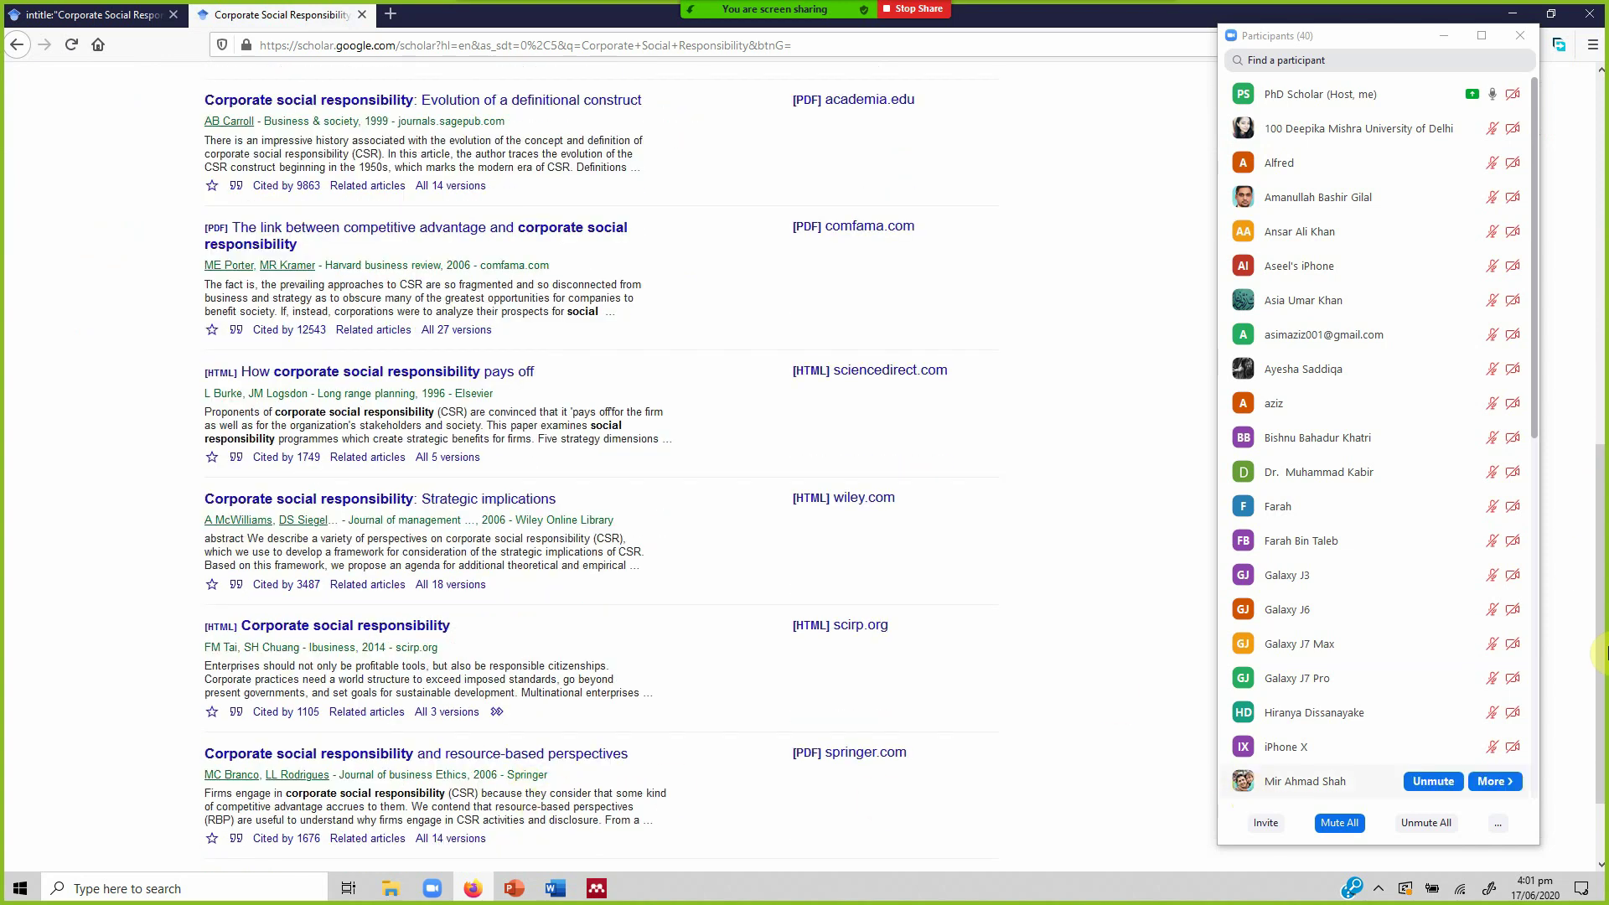
{"action": "left_click_drag", "start_coordinate": [1602, 654], "coordinate": [1585, 772]}
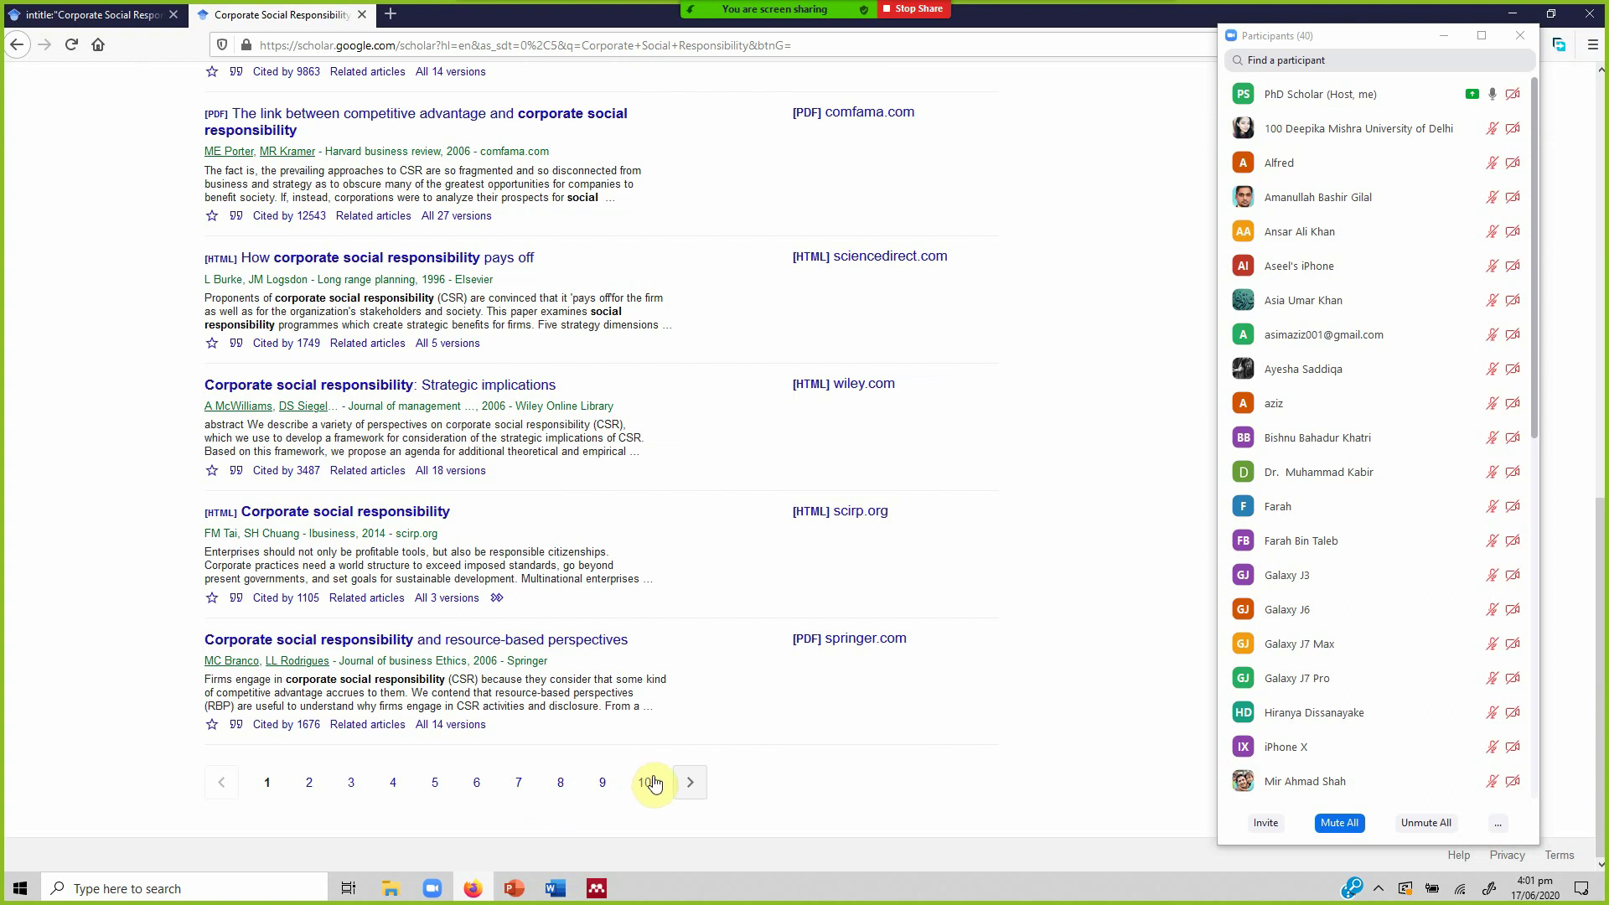
{"action": "left_click", "coordinate": [687, 783]}
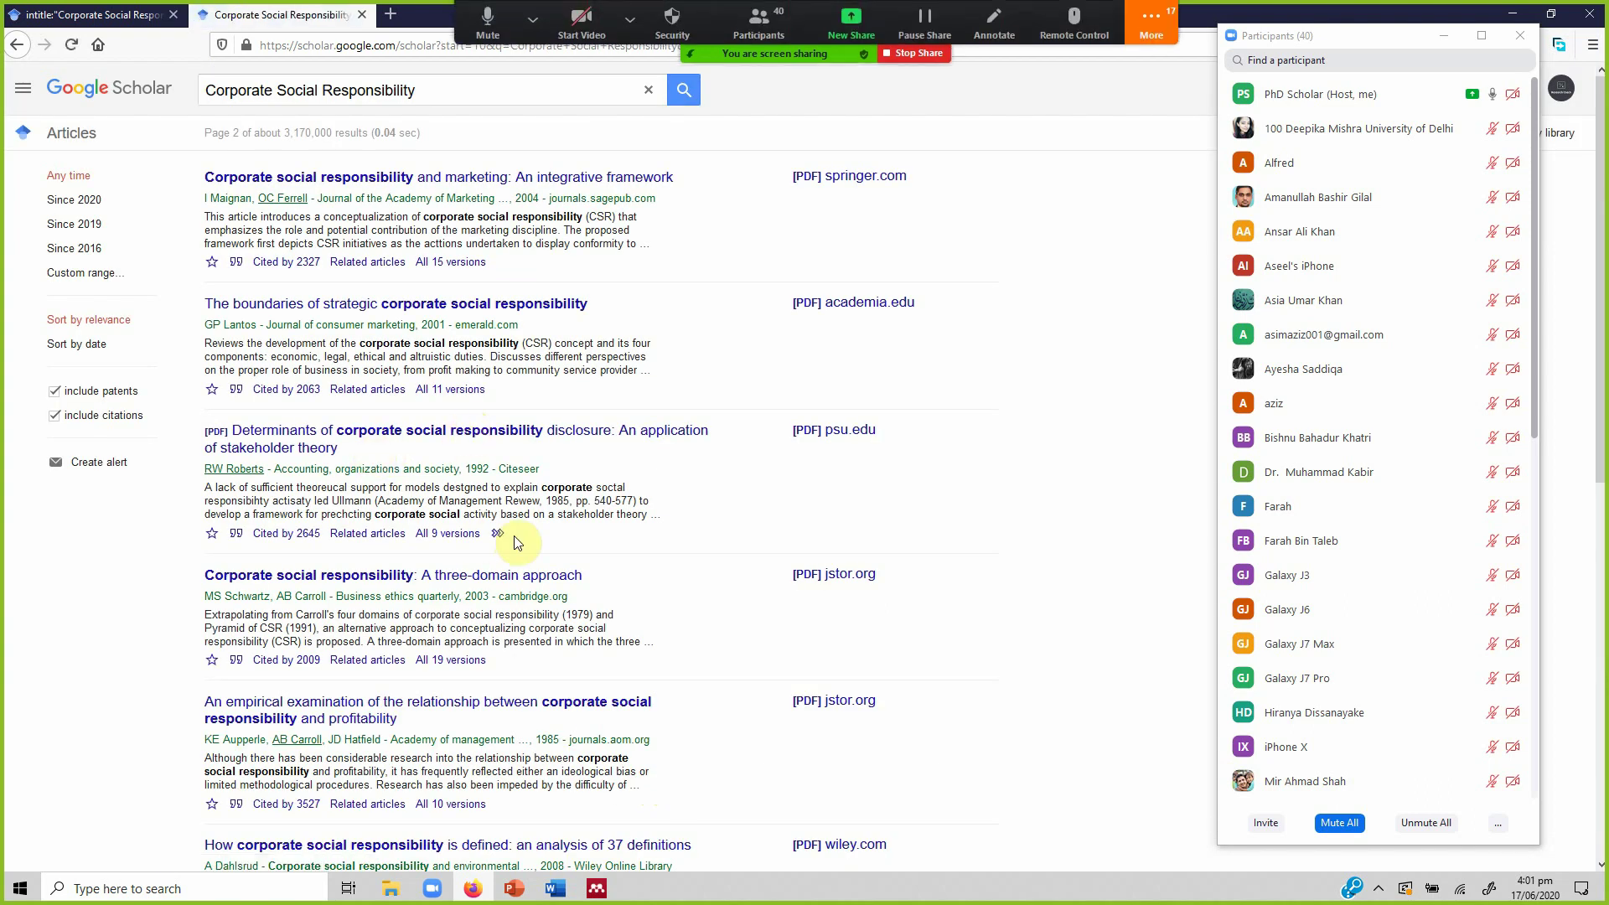
{"action": "left_click_drag", "start_coordinate": [1600, 360], "coordinate": [1602, 803]}
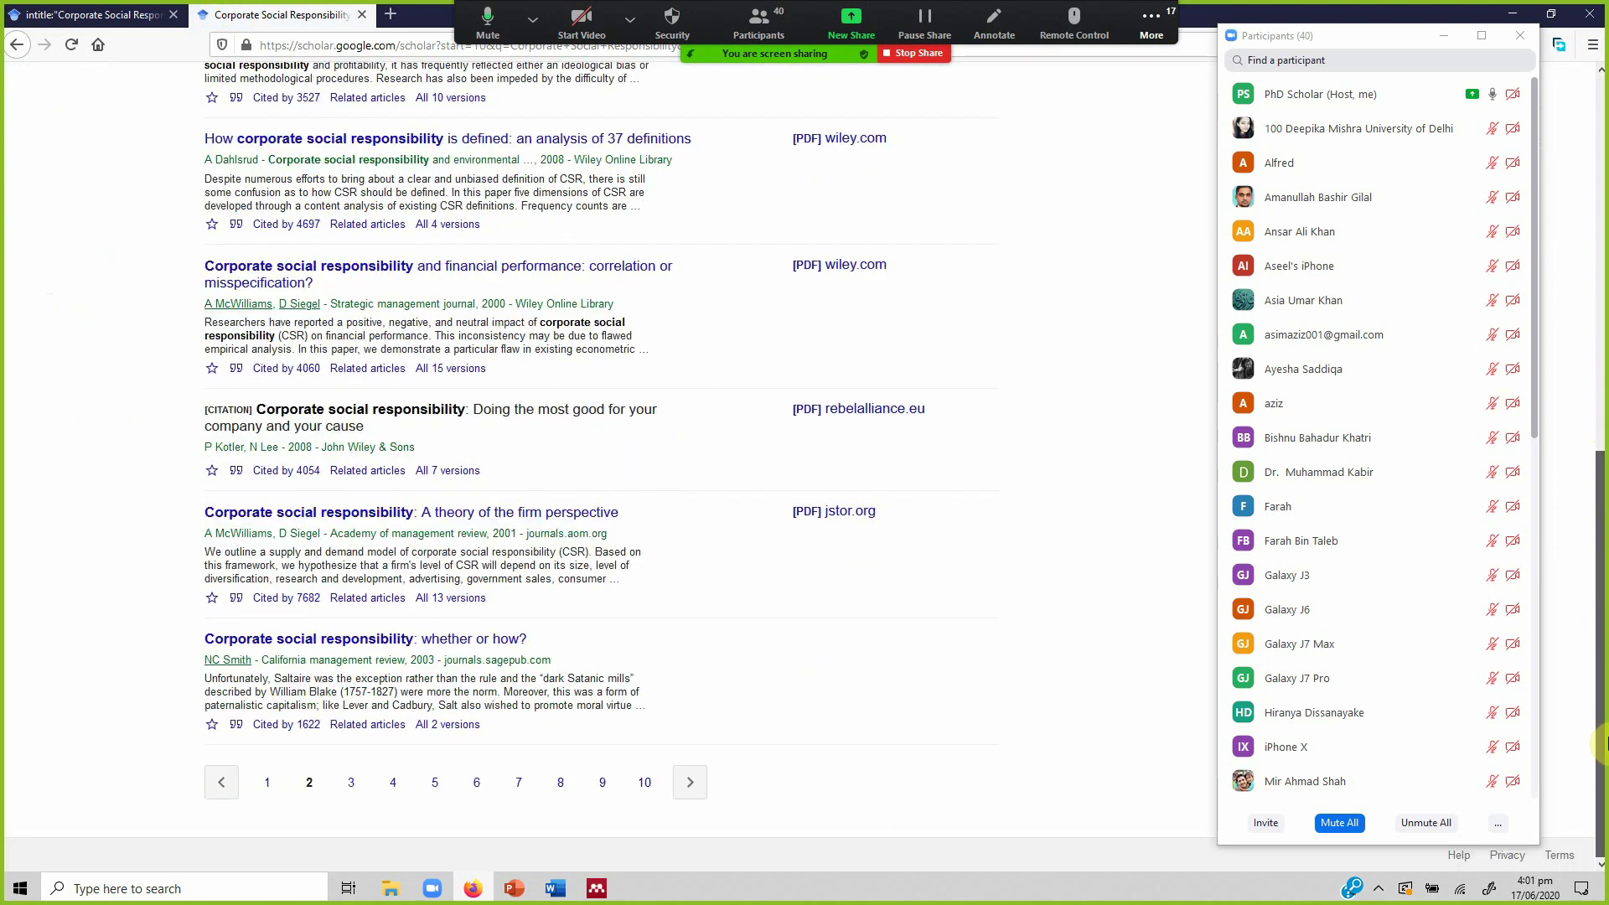
Step: Replace "Corporate" with "University" in the query and search for University Social Responsibility
{"action": "key", "text": "Home"}
{"action": "double_click", "coordinate": [270, 90]}
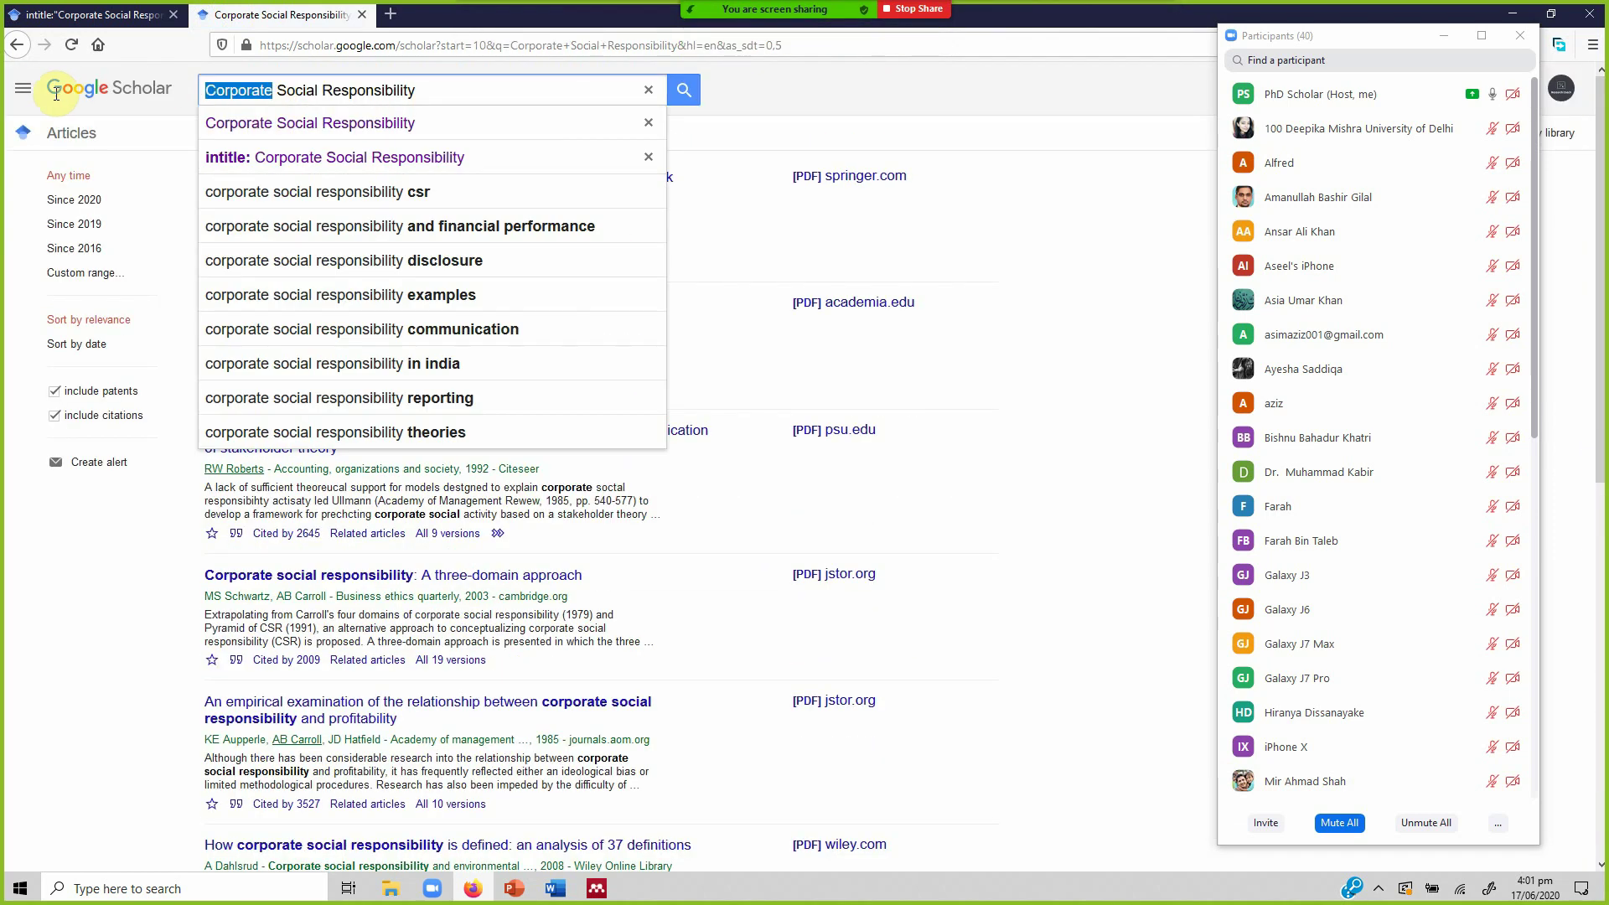
{"action": "type", "text": "University"}
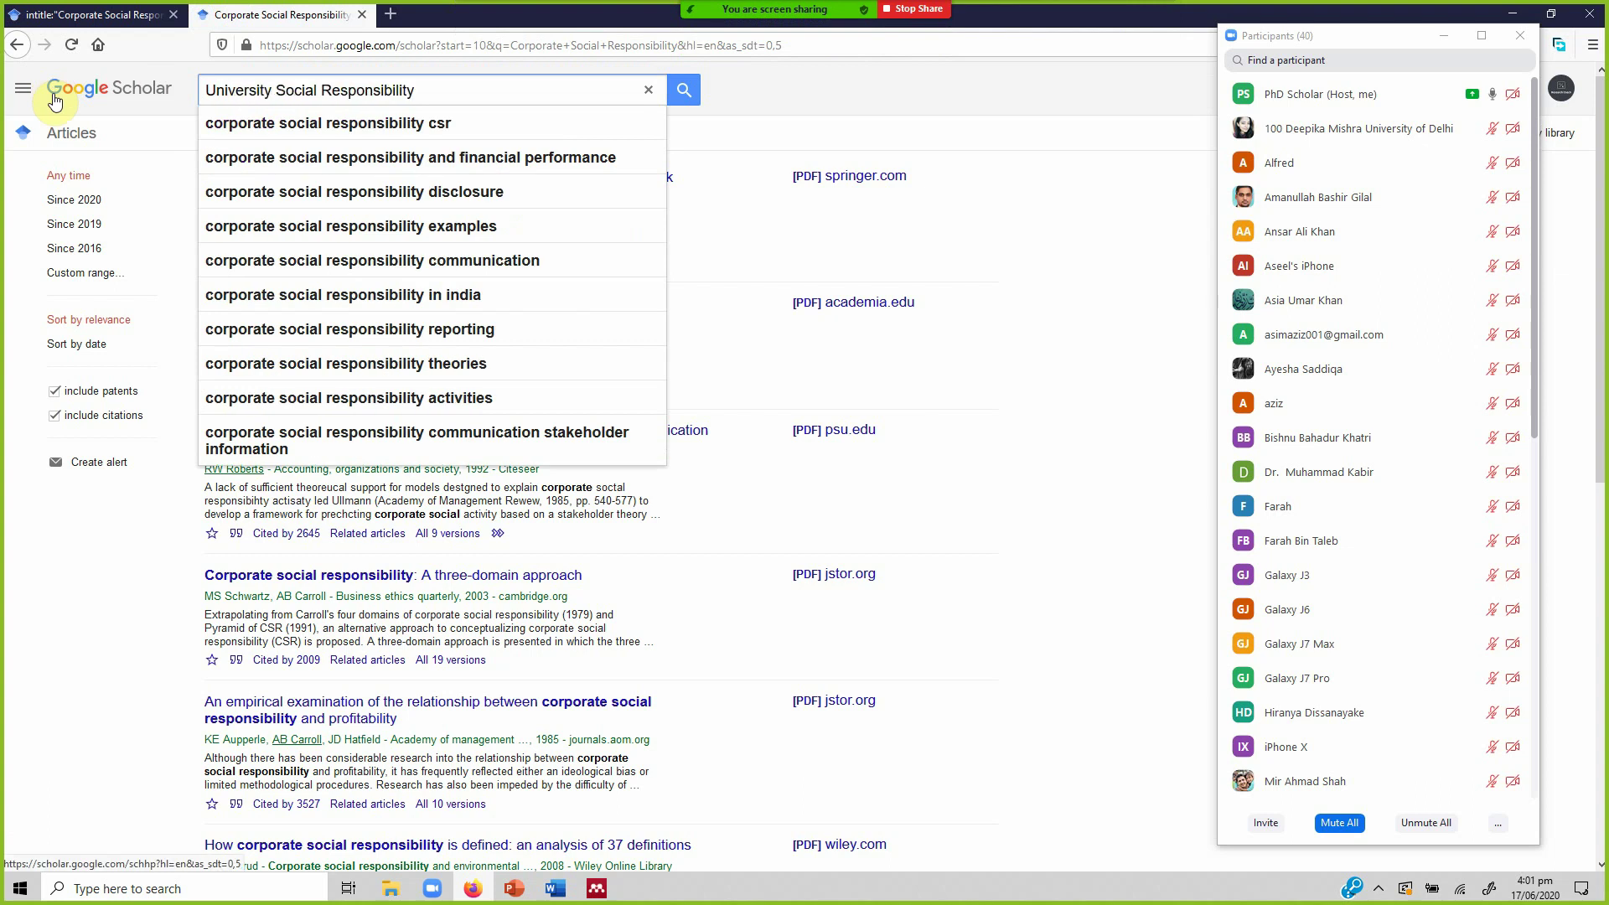
{"action": "key", "text": "Return"}
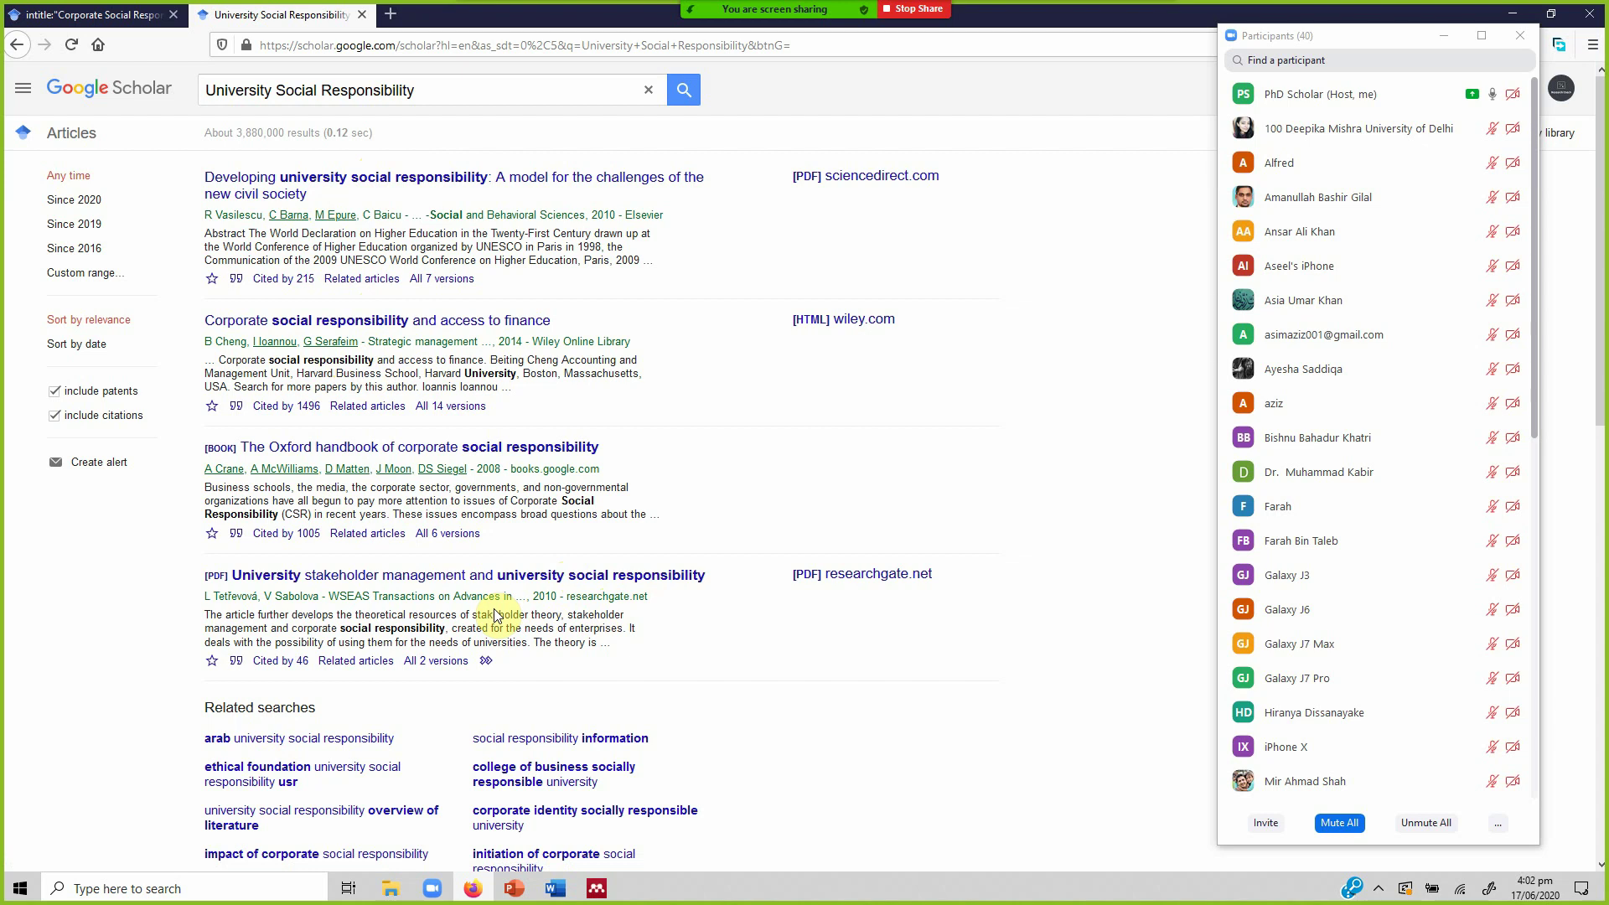
{"action": "mouse_move", "coordinate": [1602, 239]}
{"action": "left_mouse_down"}
{"action": "mouse_move", "coordinate": [1600, 570]}
{"action": "mouse_move", "coordinate": [1602, 213]}
{"action": "left_mouse_up"}
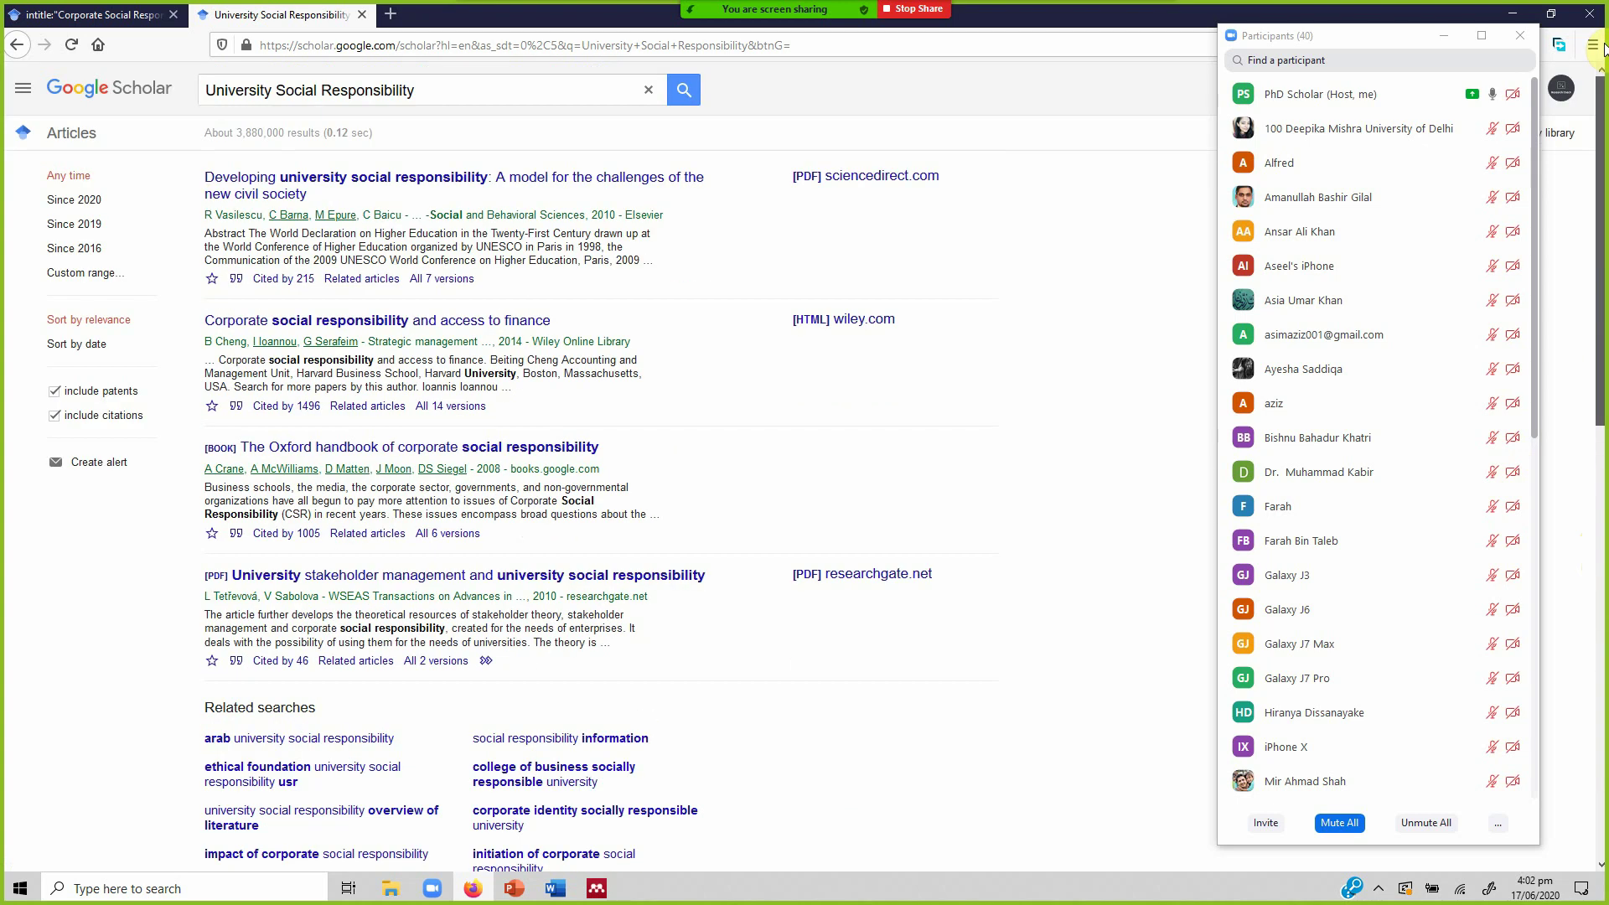
Step: Restrict the search to article titles by running the query intitle:University Social Responsibility
{"action": "left_click", "coordinate": [438, 88]}
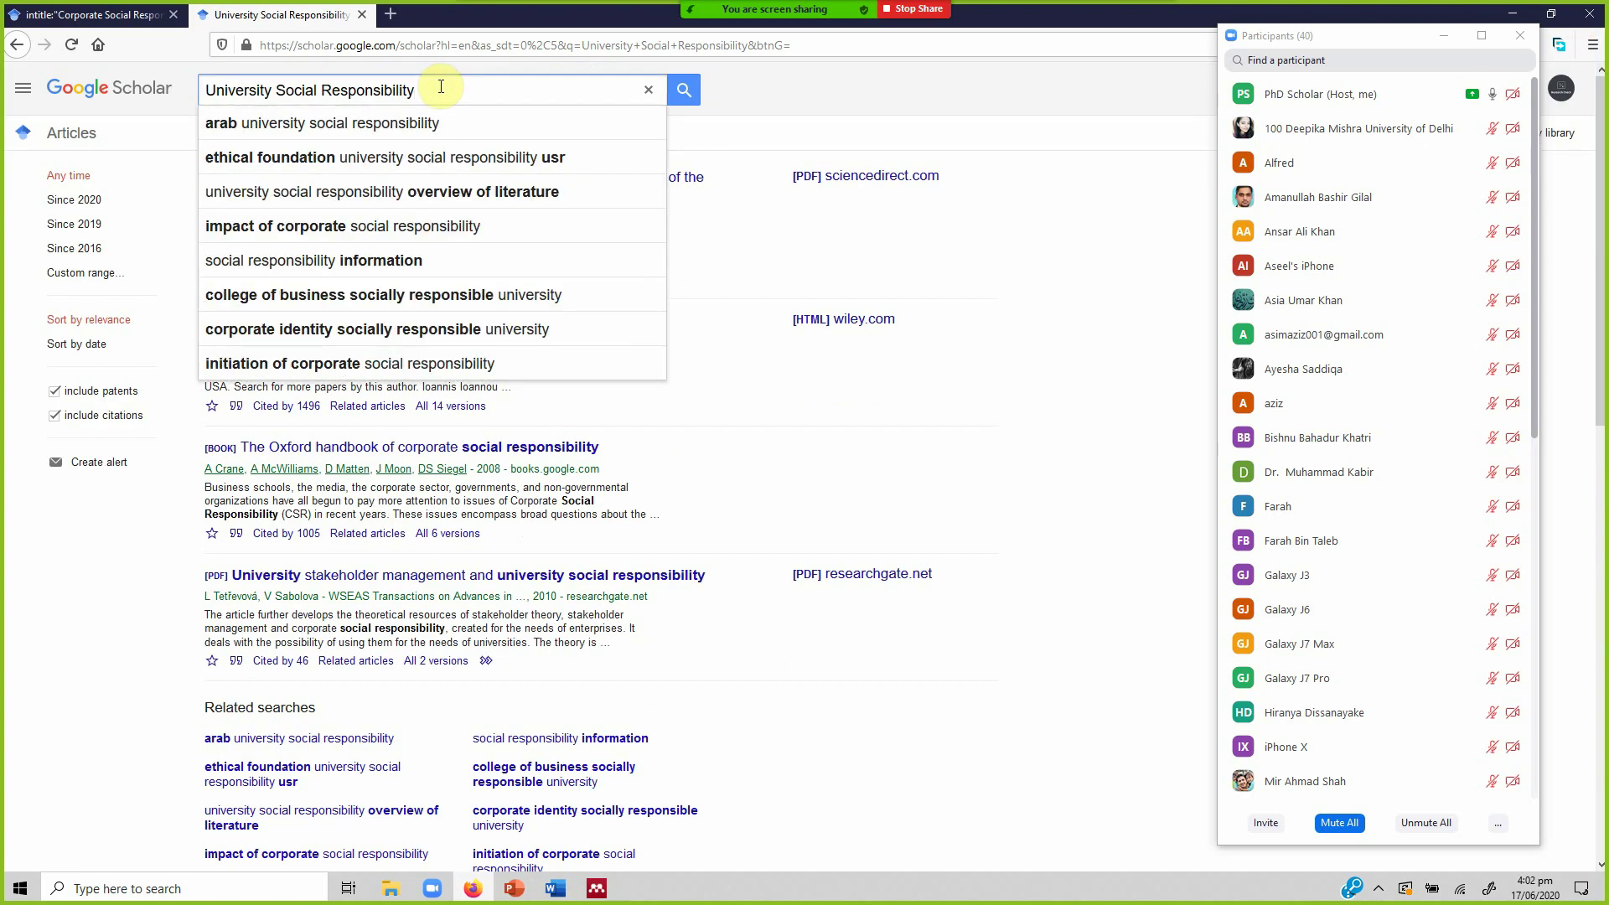
{"action": "key", "text": "Home"}
{"action": "type", "text": "inti"}
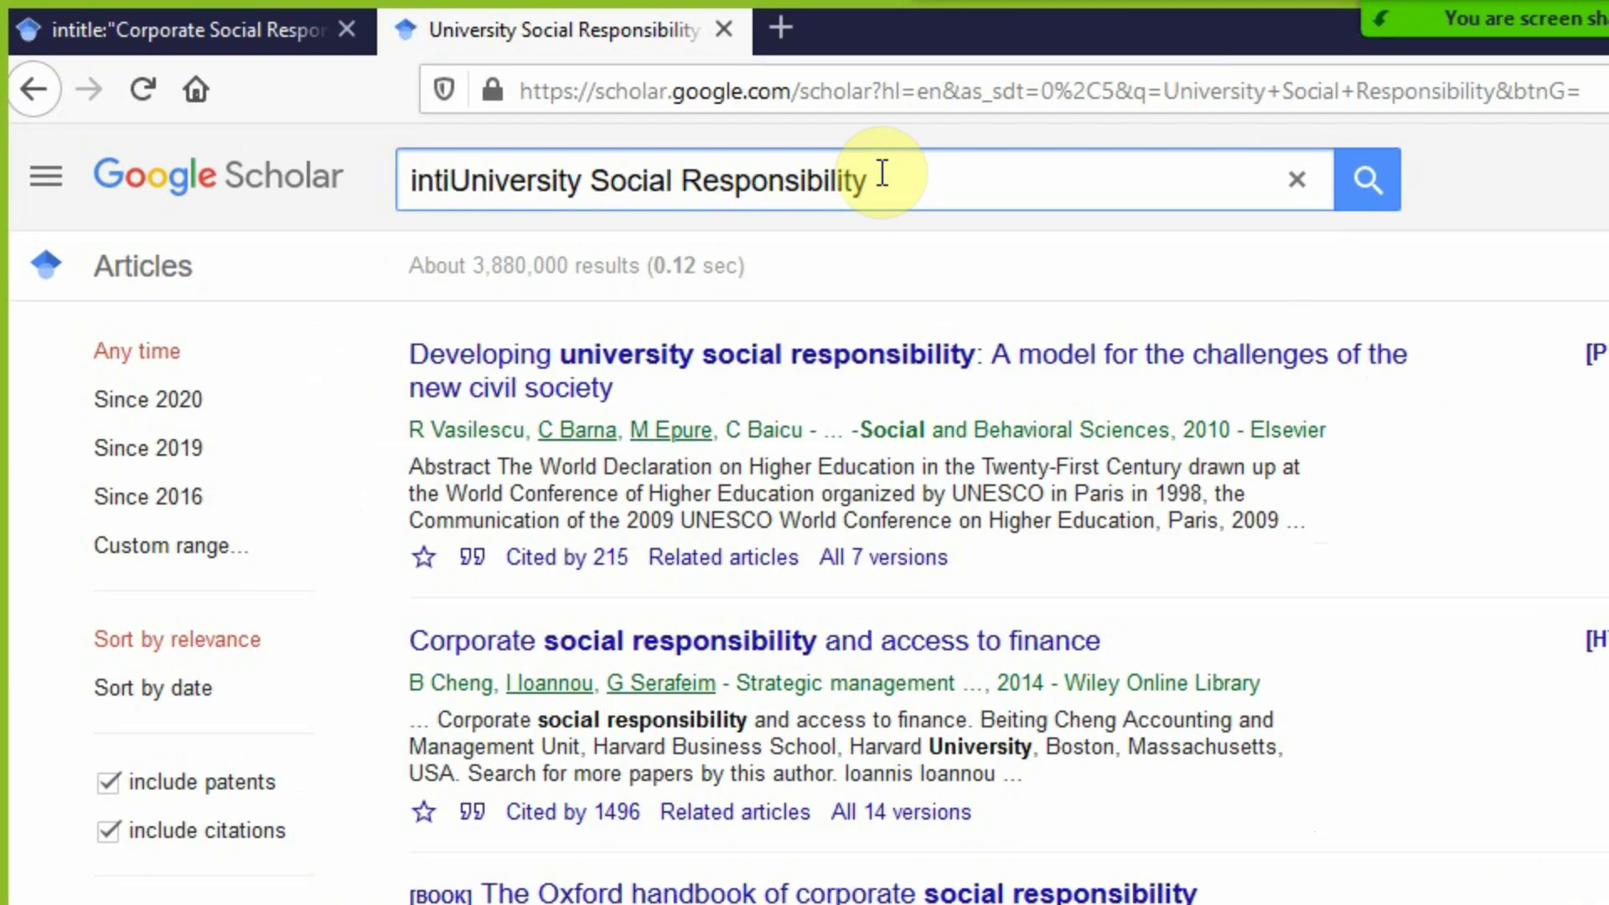
{"action": "type", "text": "tle:"}
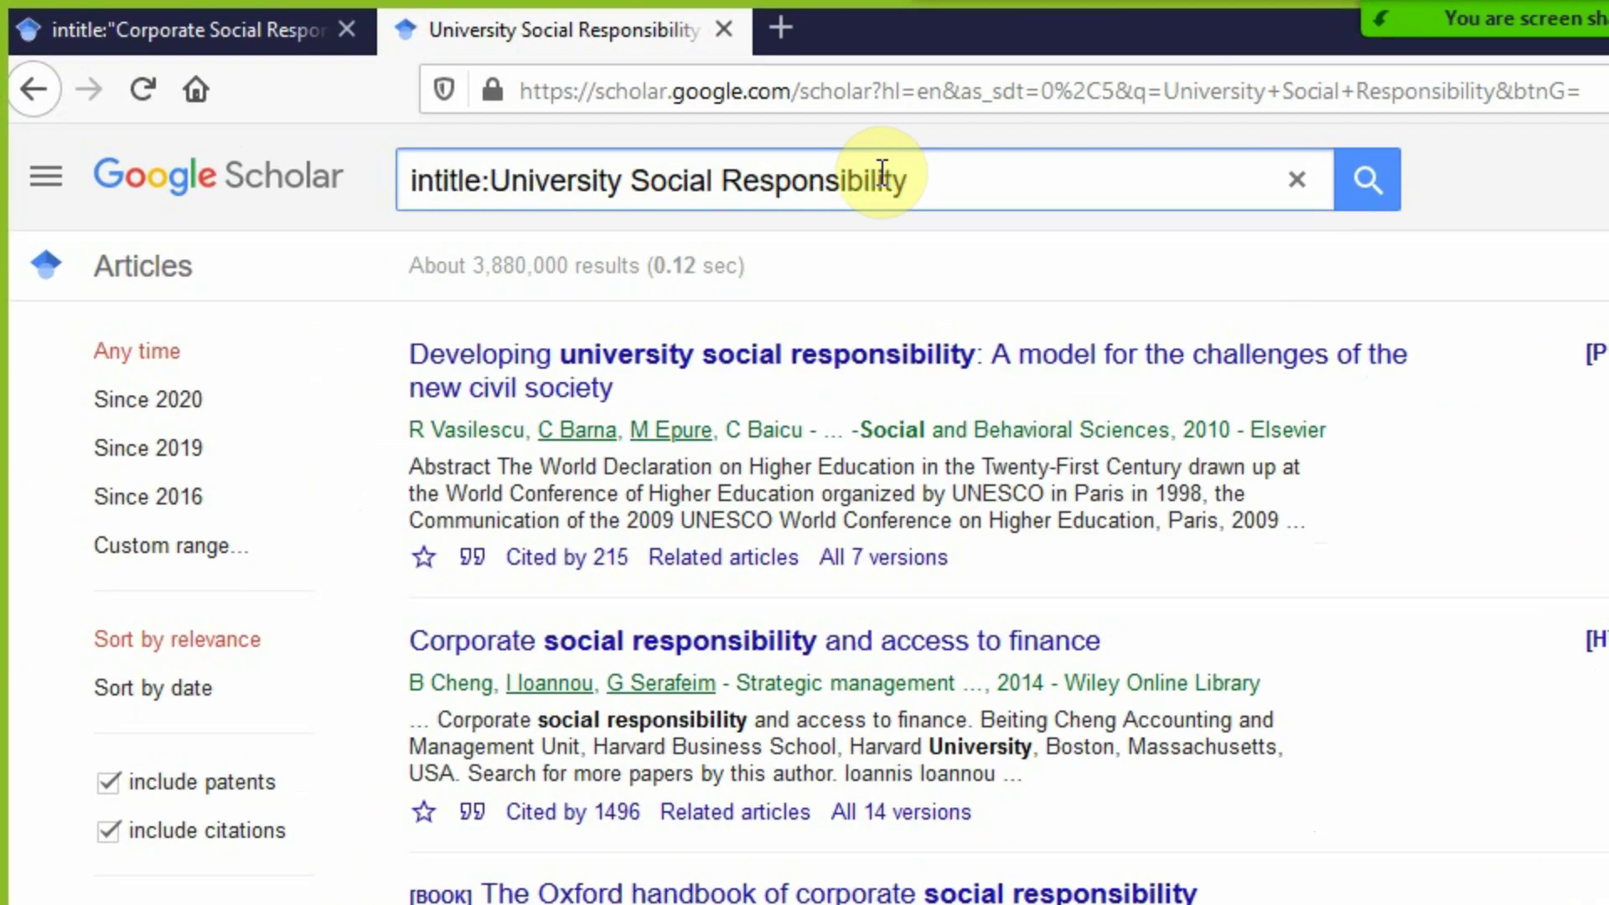
{"action": "key", "text": "Return"}
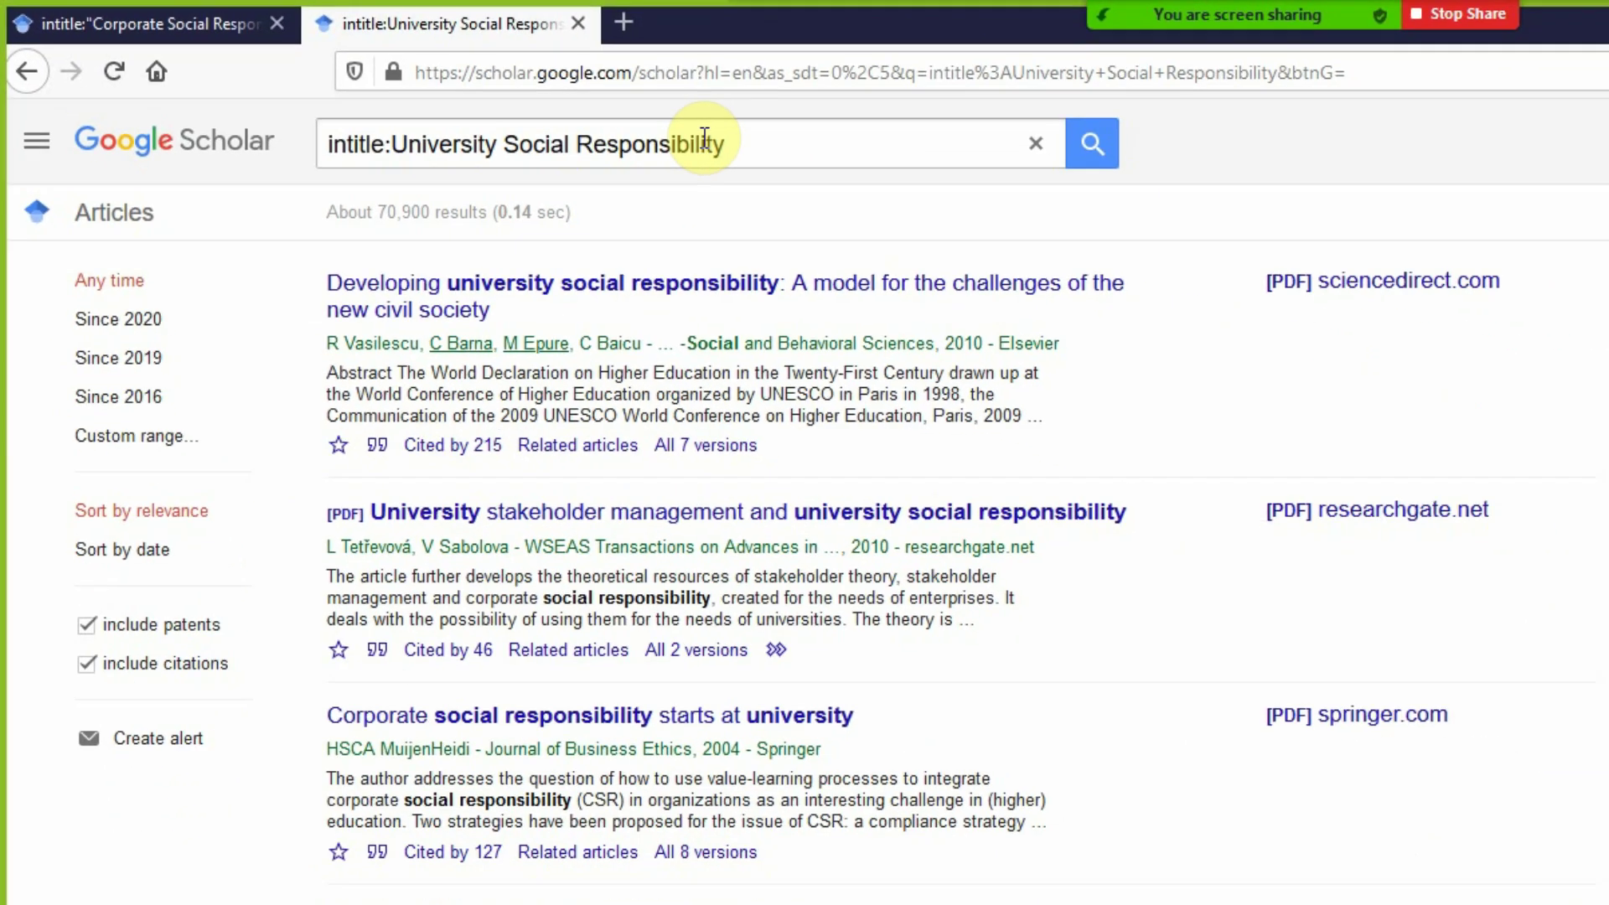
{"action": "key", "text": "alt+u"}
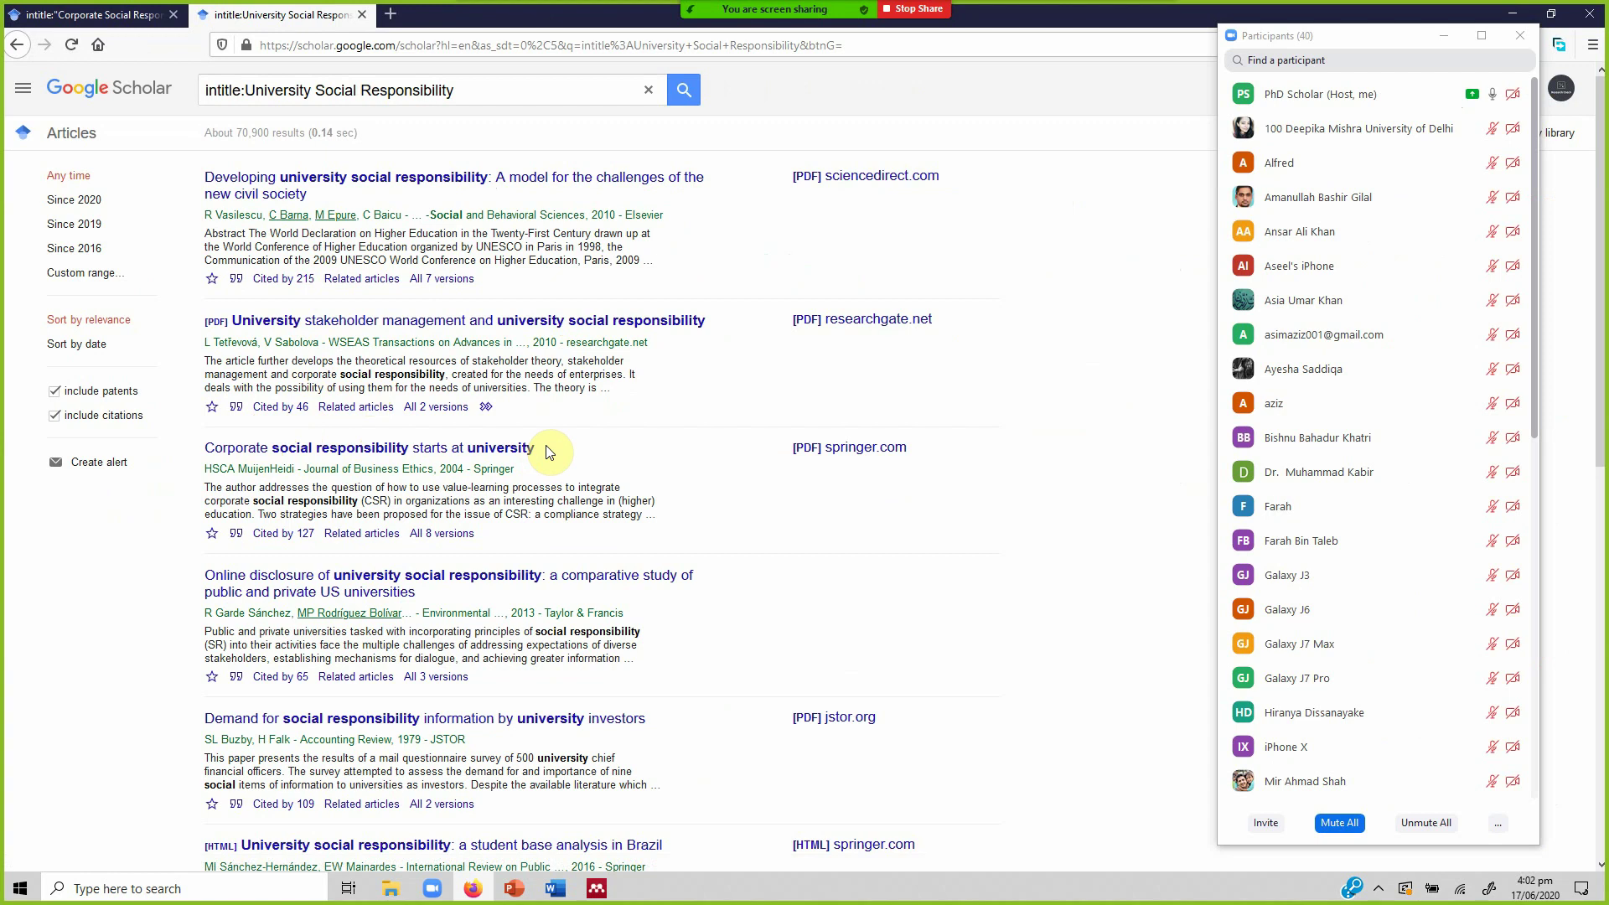
Step: Enclose the phrase in quotation marks and run the exact-title search intitle:"University Social Responsibility"
{"action": "left_click", "coordinate": [475, 94]}
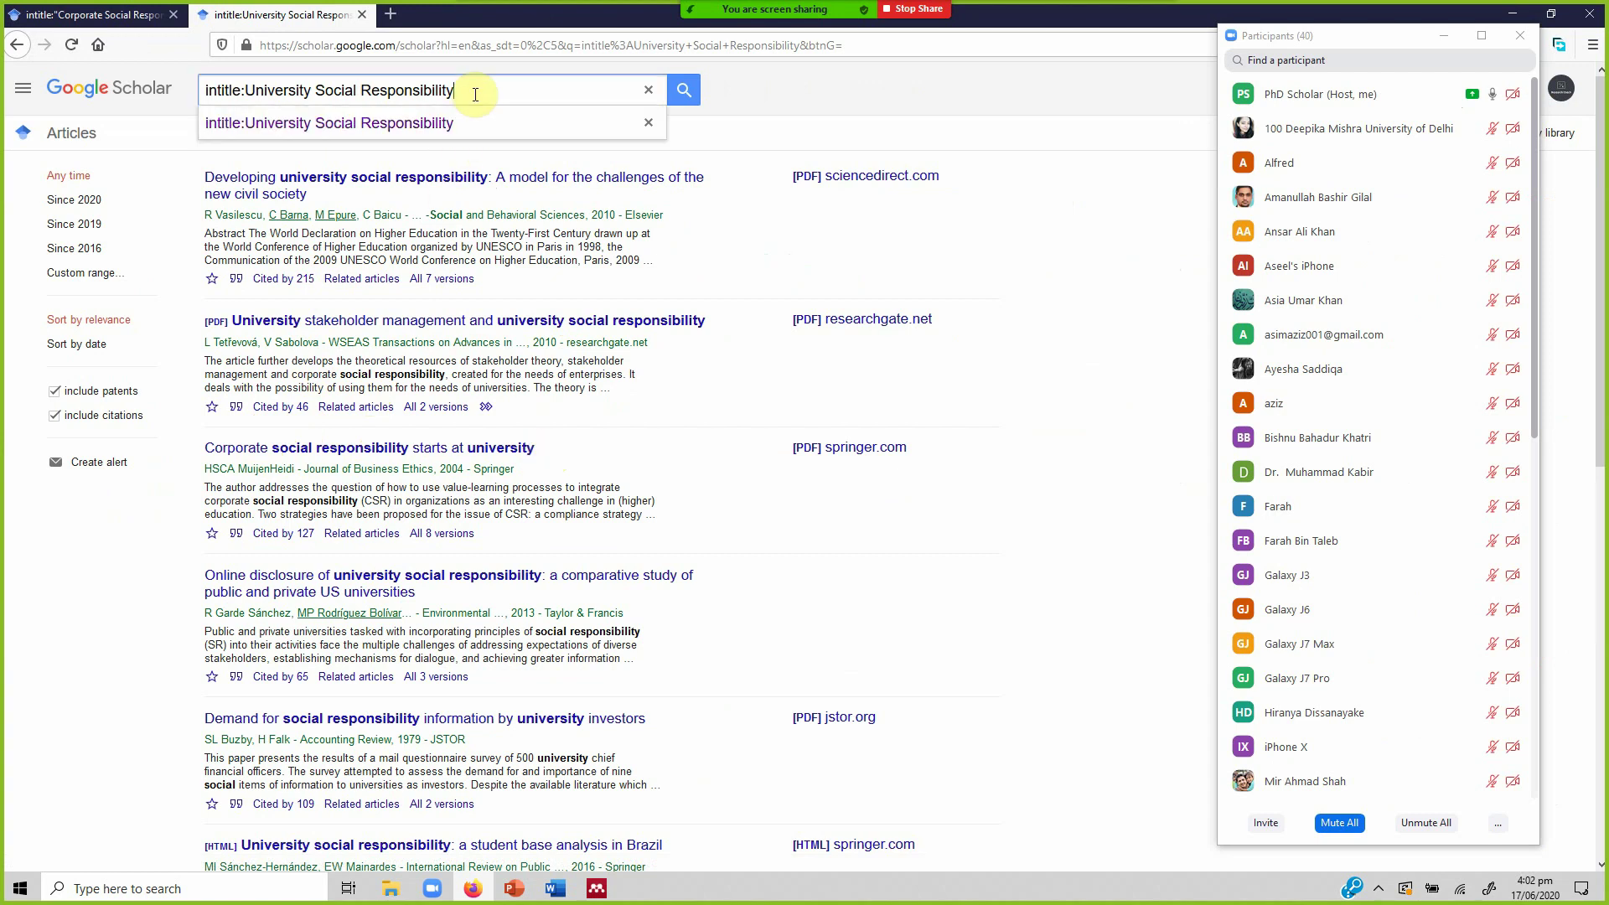
{"action": "type", "text": "\""}
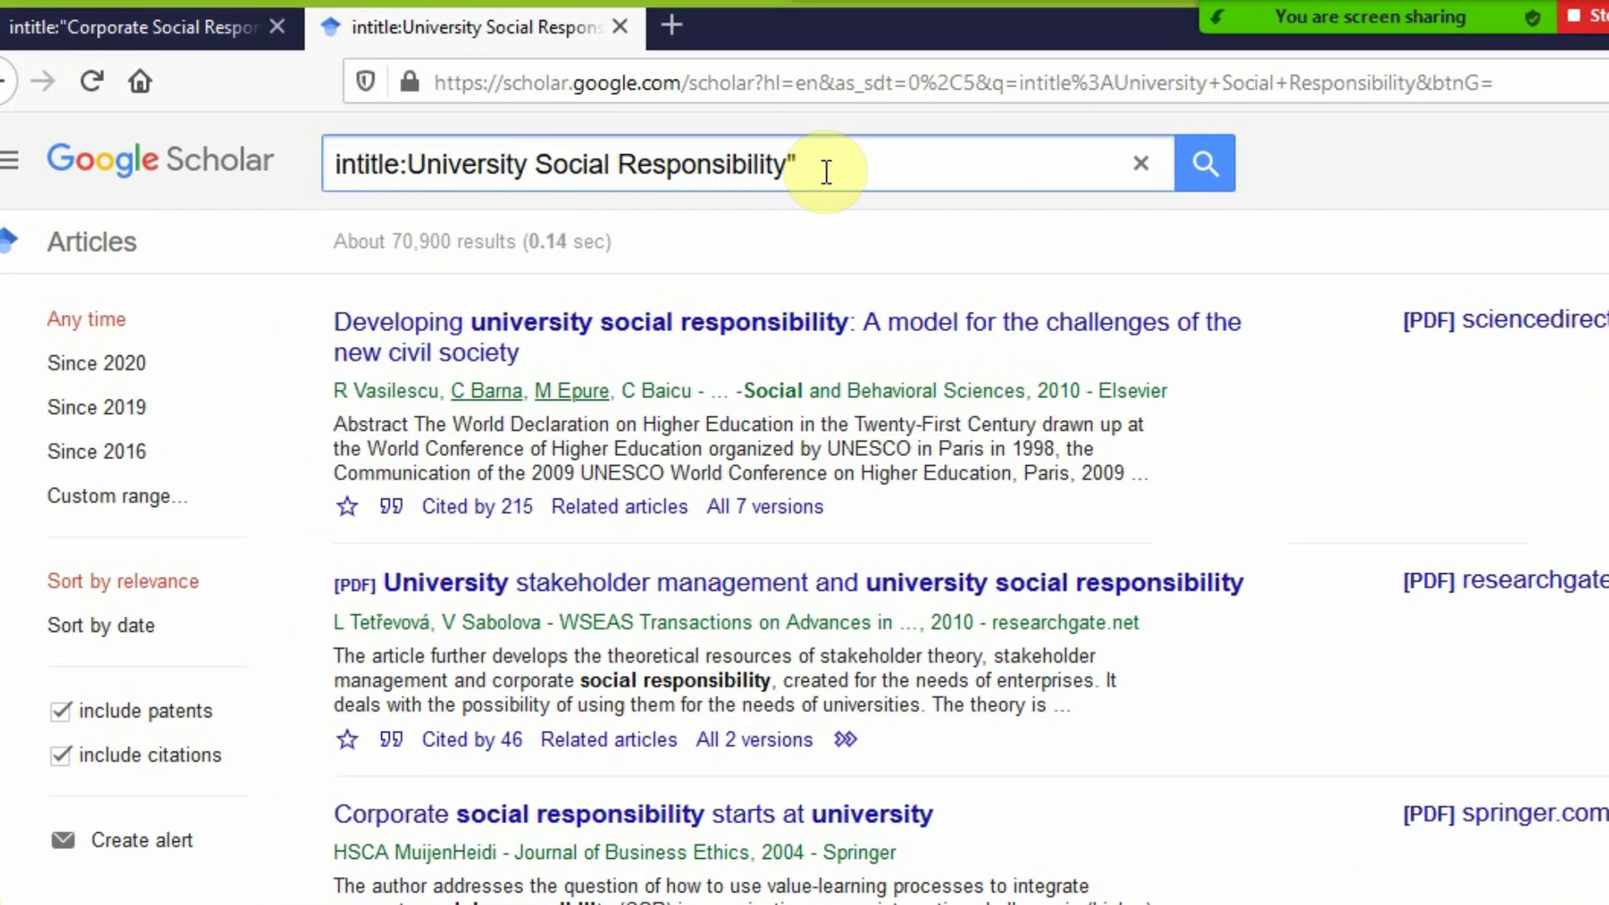
{"action": "key", "text": "Left"}
{"action": "key", "text": "Left"}
{"action": "key", "text": "Left"}
{"action": "key", "text": "Left"}
{"action": "key", "text": "Left"}
{"action": "key", "text": "Left"}
{"action": "key", "text": "Left"}
{"action": "key", "text": "Left"}
{"action": "key", "text": "Left"}
{"action": "key", "text": "Left"}
{"action": "key", "text": "Left"}
{"action": "key", "text": "Left"}
{"action": "key", "text": "Left"}
{"action": "key", "text": "Left"}
{"action": "key", "text": "Left"}
{"action": "key", "text": "Left"}
{"action": "key", "text": "Left"}
{"action": "key", "text": "Left"}
{"action": "key", "text": "Left"}
{"action": "key", "text": "Left"}
{"action": "key", "text": "Left"}
{"action": "key", "text": "Left"}
{"action": "key", "text": "Left"}
{"action": "key", "text": "Left"}
{"action": "key", "text": "Left"}
{"action": "key", "text": "Left"}
{"action": "key", "text": "Left"}
{"action": "key", "text": "Left"}
{"action": "key", "text": "Left"}
{"action": "key", "text": "Left"}
{"action": "key", "text": "Left"}
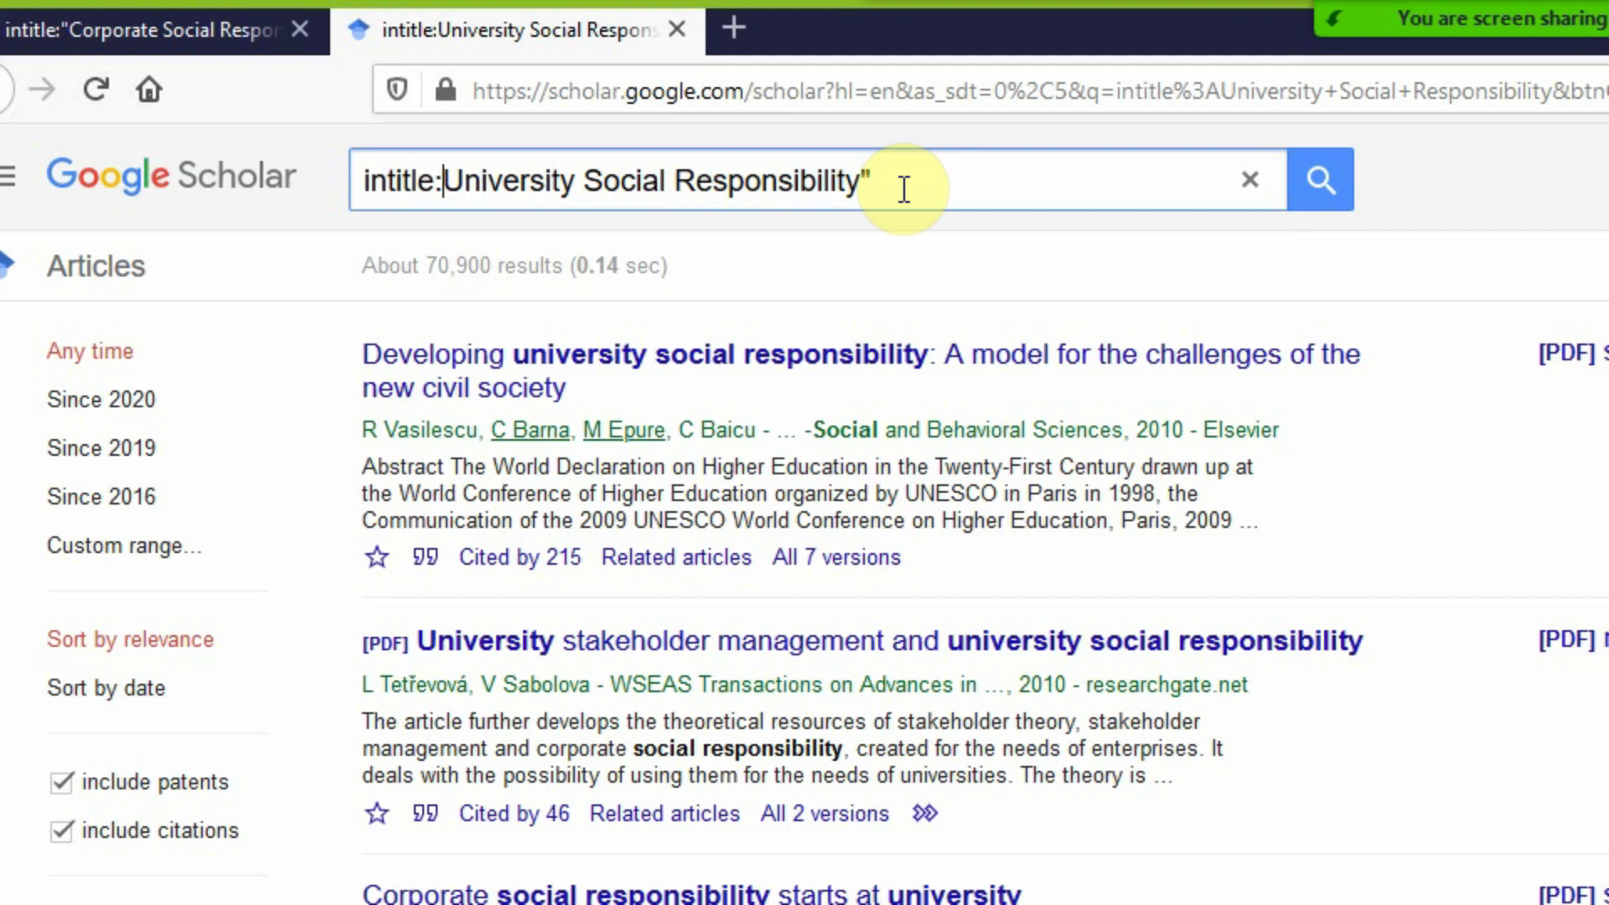
{"action": "type", "text": "\""}
{"action": "key", "text": "Return"}
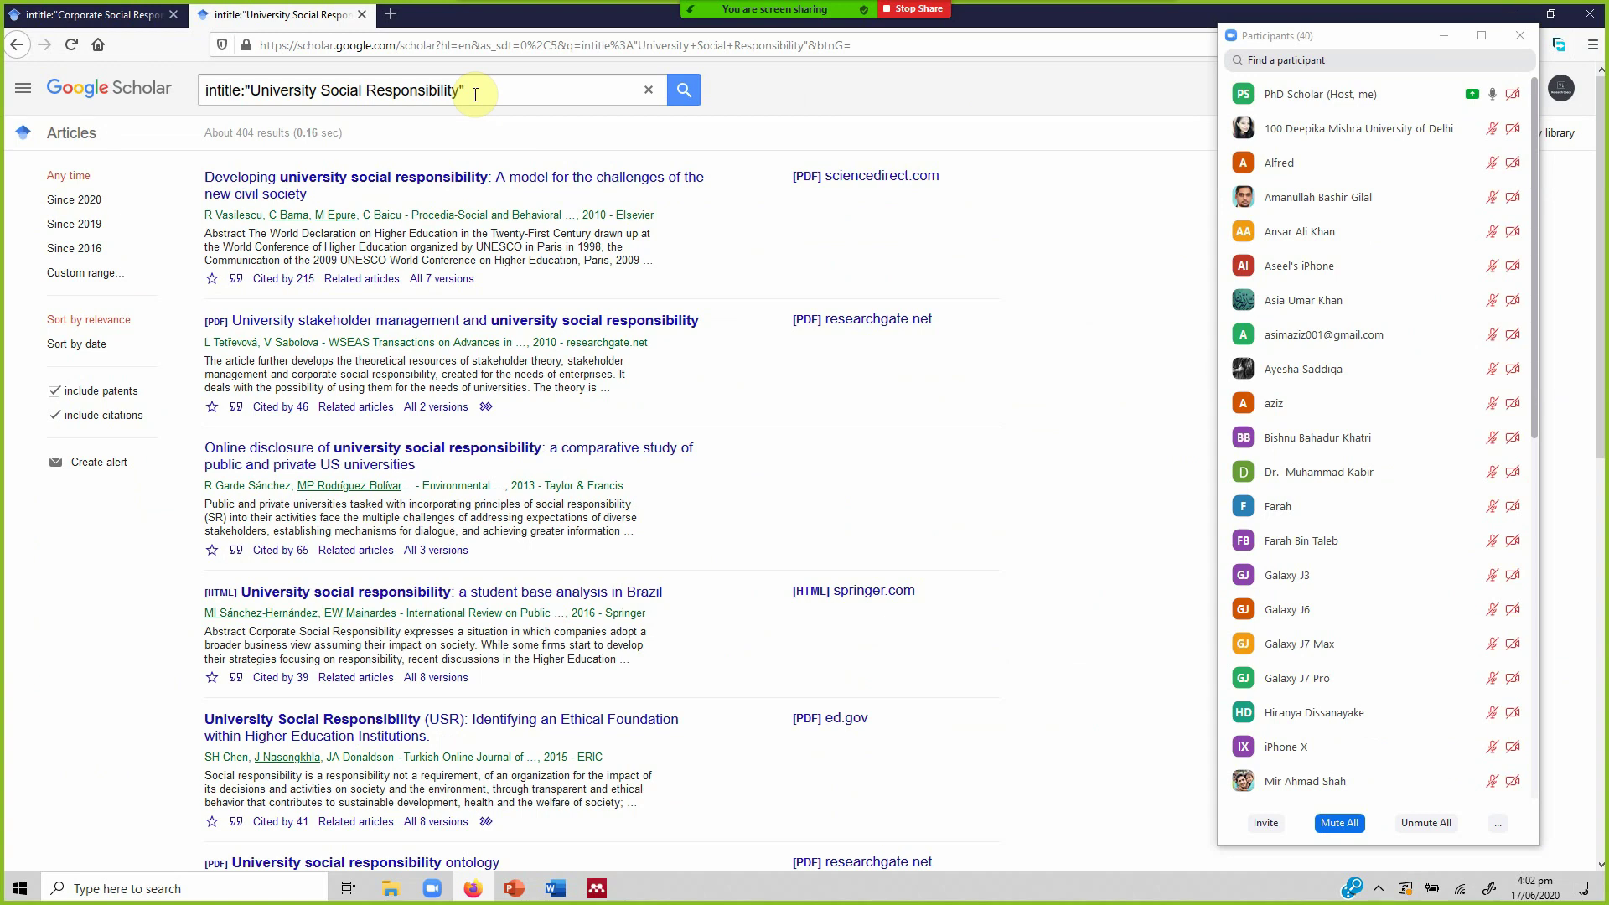
Step: Copy the complete search query, switch to the Word document and close the Participants window covering it
{"action": "left_click_drag", "start_coordinate": [475, 94], "coordinate": [202, 92]}
{"action": "key", "text": "ctrl+c"}
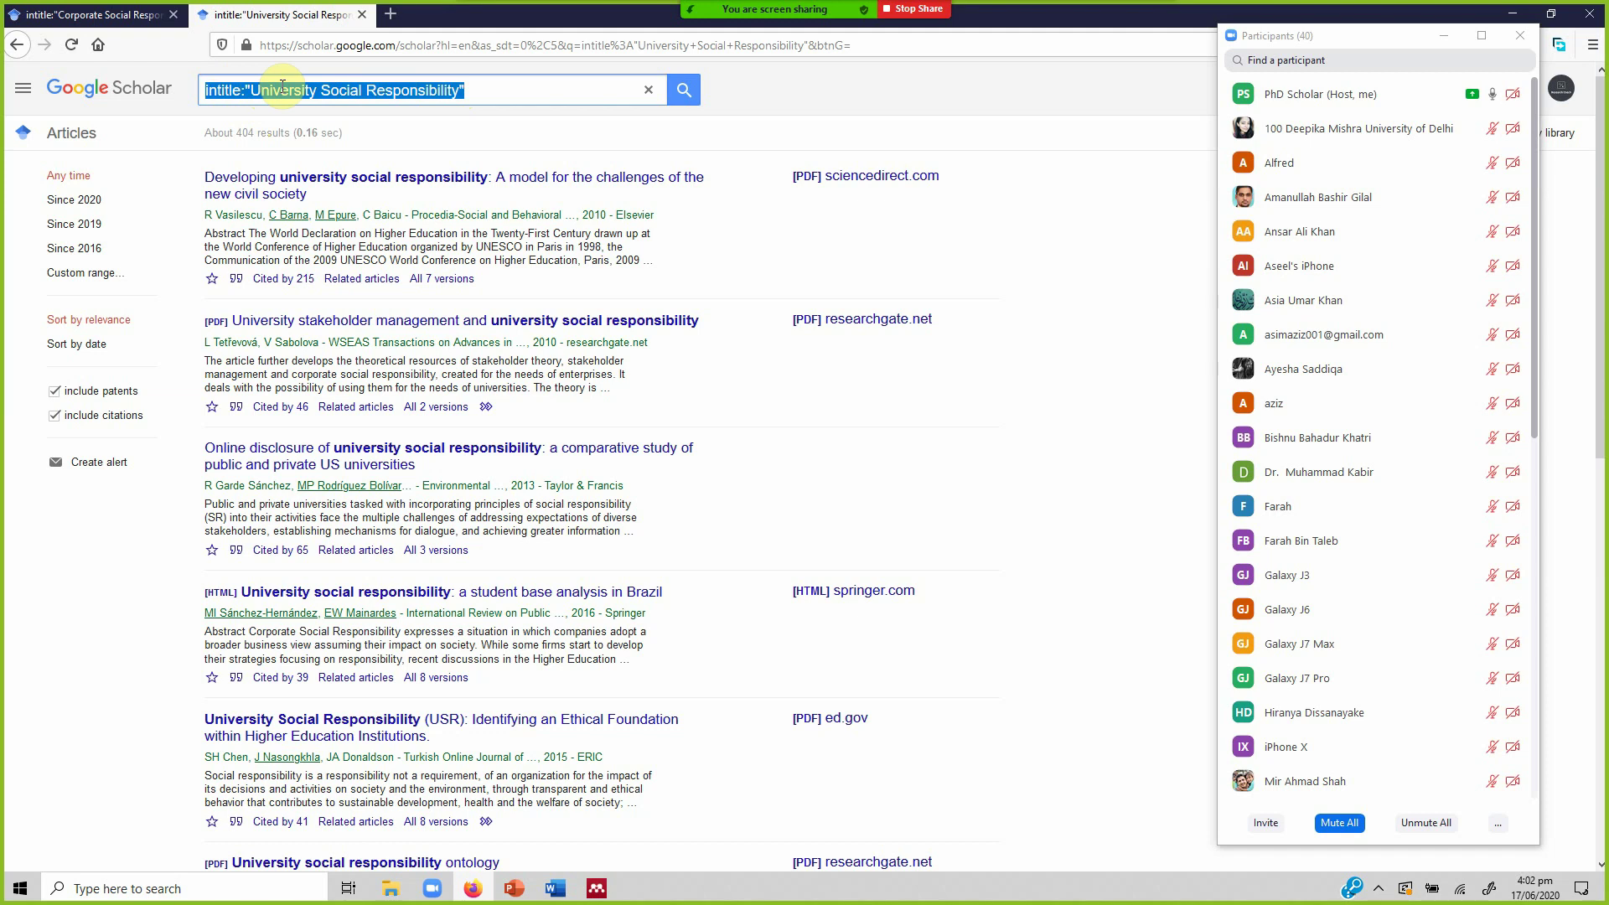
{"action": "left_click", "coordinate": [554, 889]}
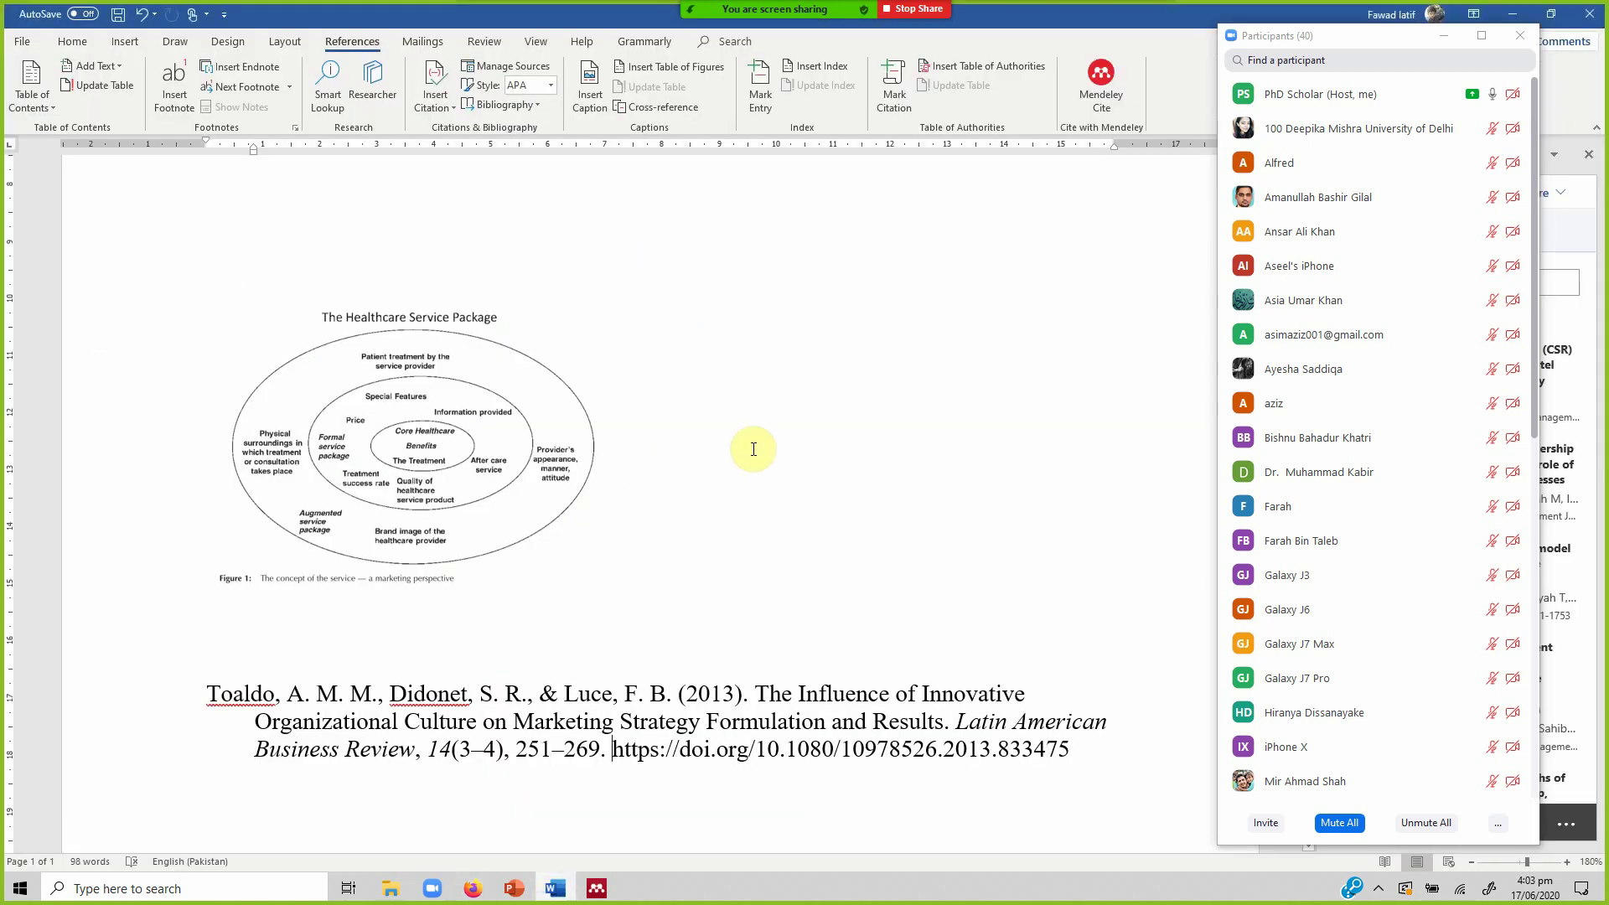
{"action": "left_click", "coordinate": [753, 449]}
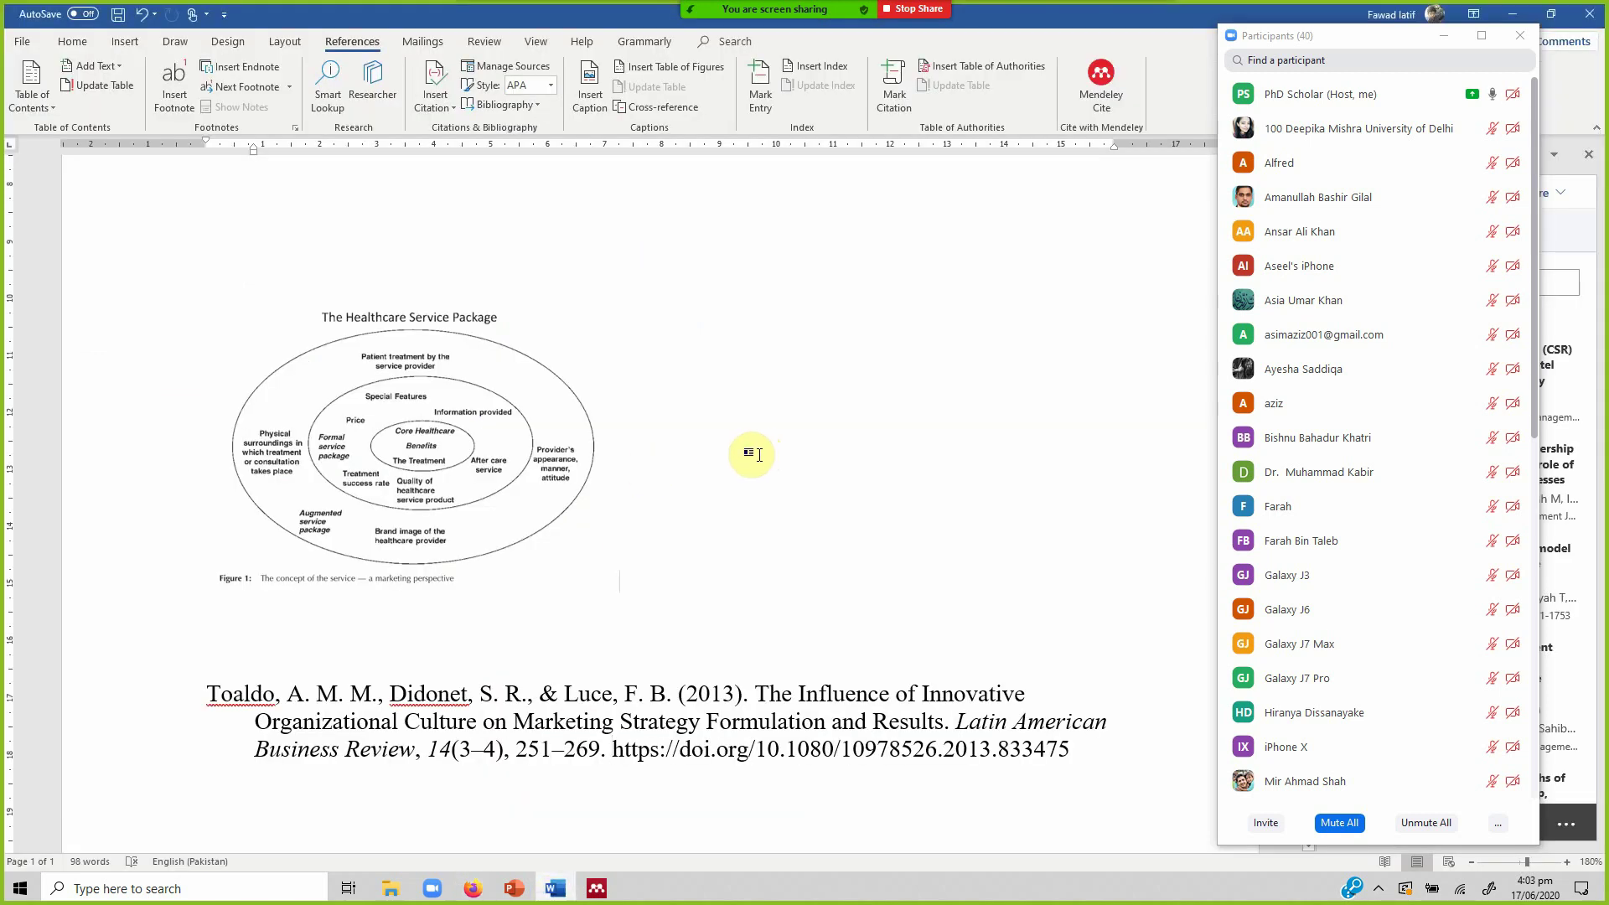
{"action": "left_click", "coordinate": [1524, 35]}
Step: Delete all content below the line "Internal Marketing" and Defin* or State* in the document
{"action": "scroll", "coordinate": [956, 336], "scroll_direction": "up", "scroll_amount": 5}
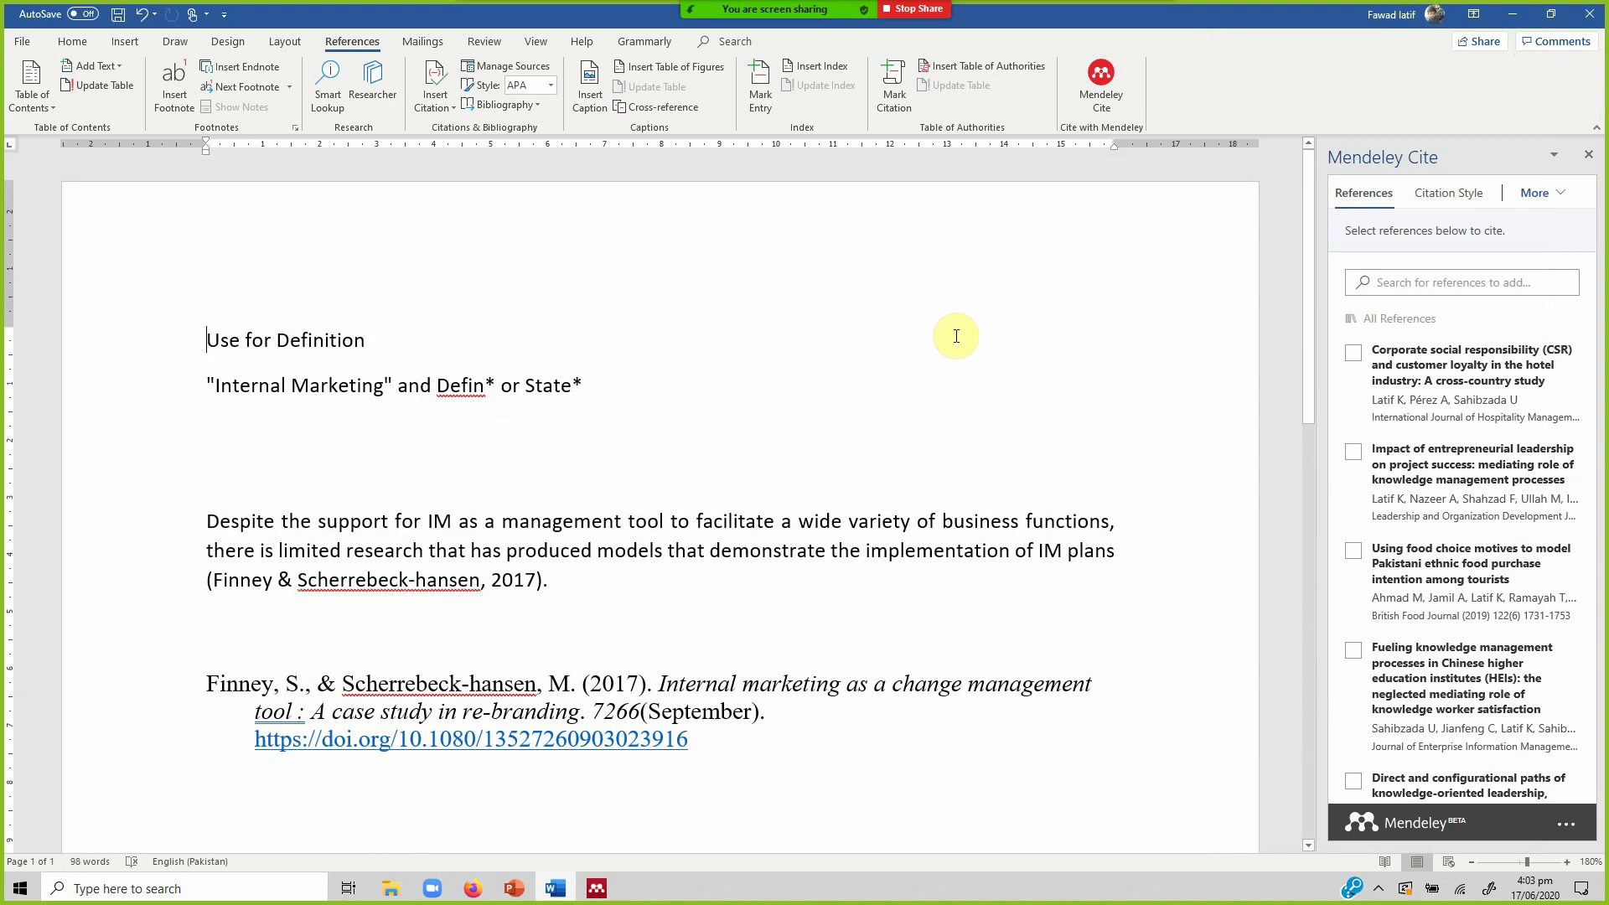
{"action": "key", "text": "Down"}
{"action": "key", "text": "ctrl+shift+Right"}
{"action": "key", "text": "ctrl+shift+Right"}
{"action": "key", "text": "ctrl+shift+Right"}
{"action": "key", "text": "ctrl+shift+Right"}
{"action": "key", "text": "ctrl+shift+Right"}
{"action": "key", "text": "ctrl+shift+Right"}
{"action": "key", "text": "ctrl+shift+Right"}
{"action": "key", "text": "ctrl+shift+Right"}
{"action": "key", "text": "ctrl+shift+Down"}
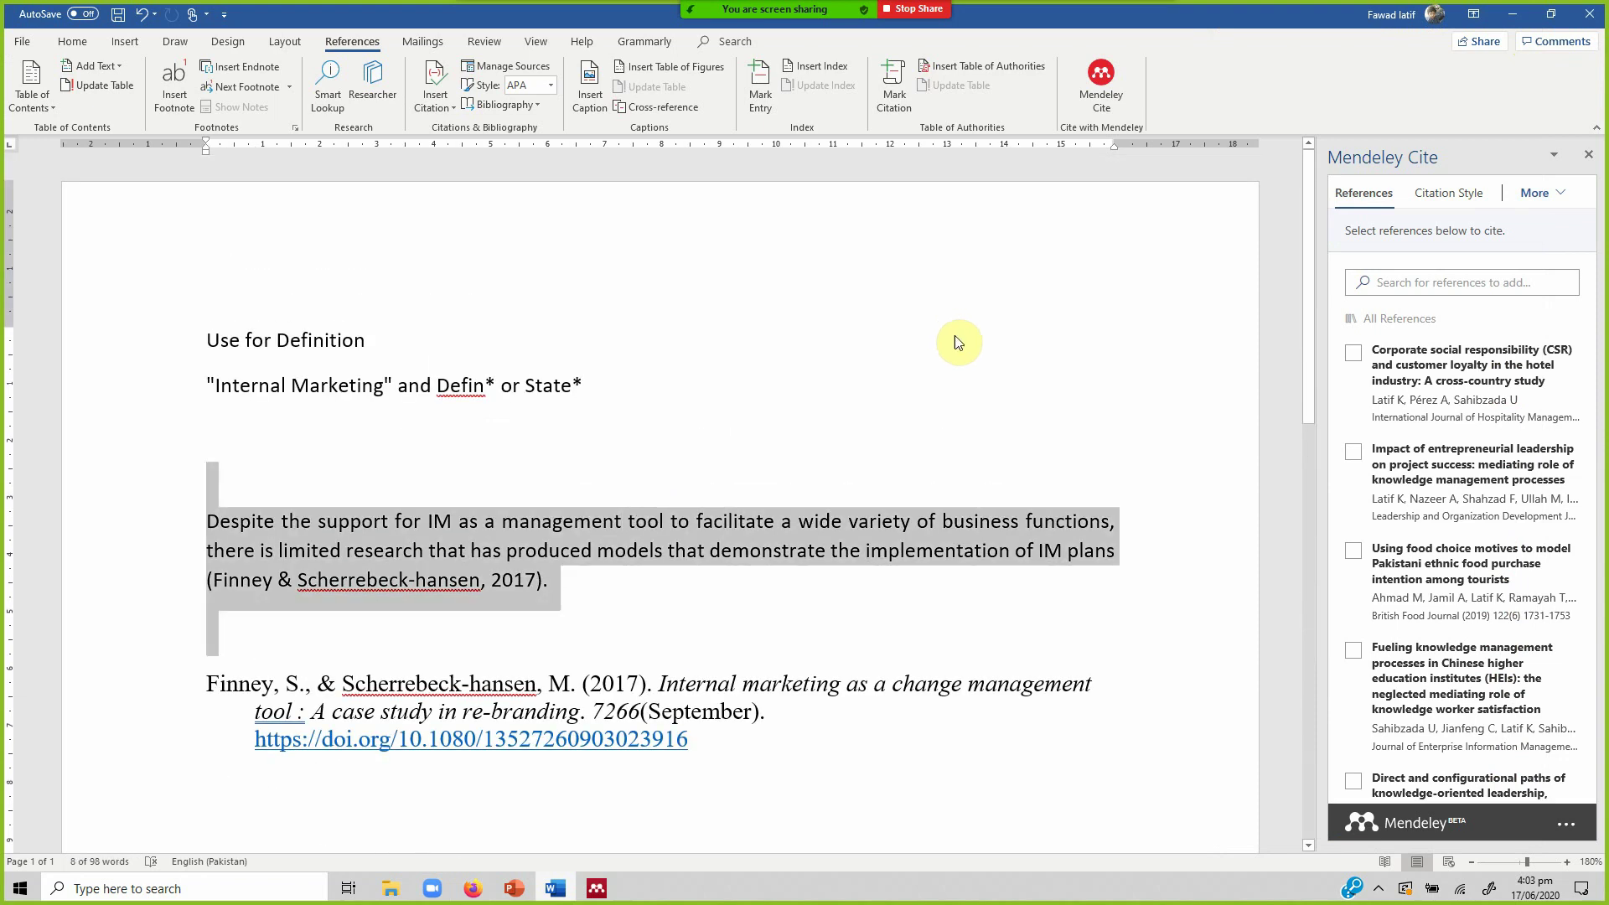
{"action": "key", "text": "ctrl+shift+Down"}
{"action": "key", "text": "ctrl+shift+Down"}
{"action": "key", "text": "ctrl+shift+Down"}
{"action": "key", "text": "ctrl+shift+Down"}
{"action": "key", "text": "ctrl+shift+Down"}
{"action": "key", "text": "ctrl+shift+Down"}
{"action": "key", "text": "Delete"}
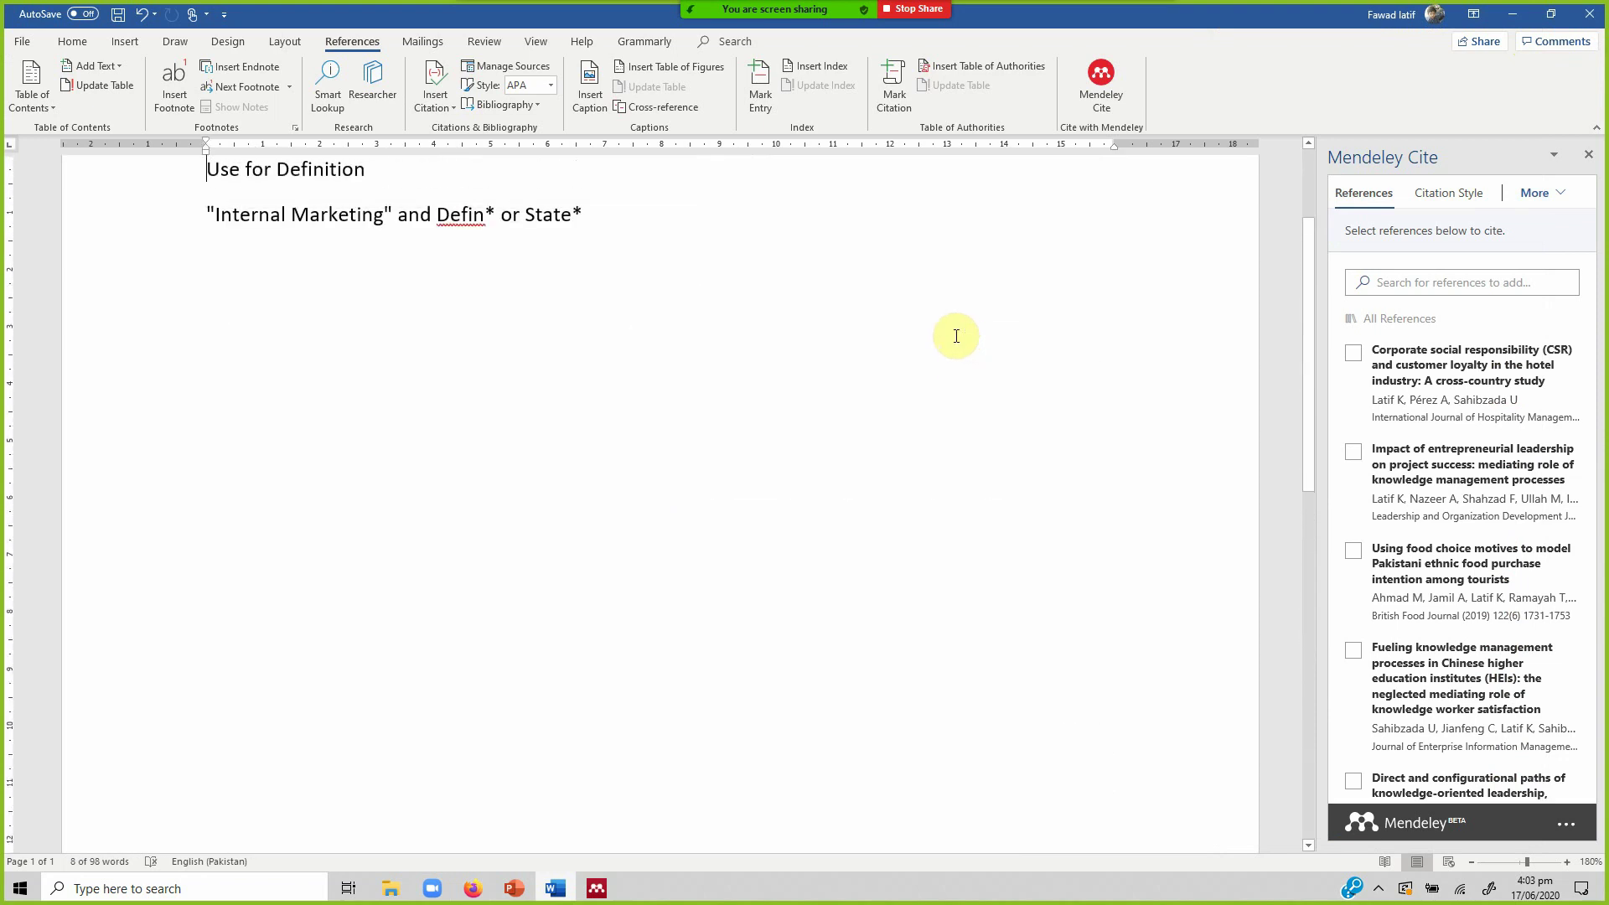
Step: Paste the copied query on a new line and complete it as intitle:"University Social Responsibility"
{"action": "key", "text": "Return"}
{"action": "key", "text": "ctrl+v"}
{"action": "type", "text": "\""}
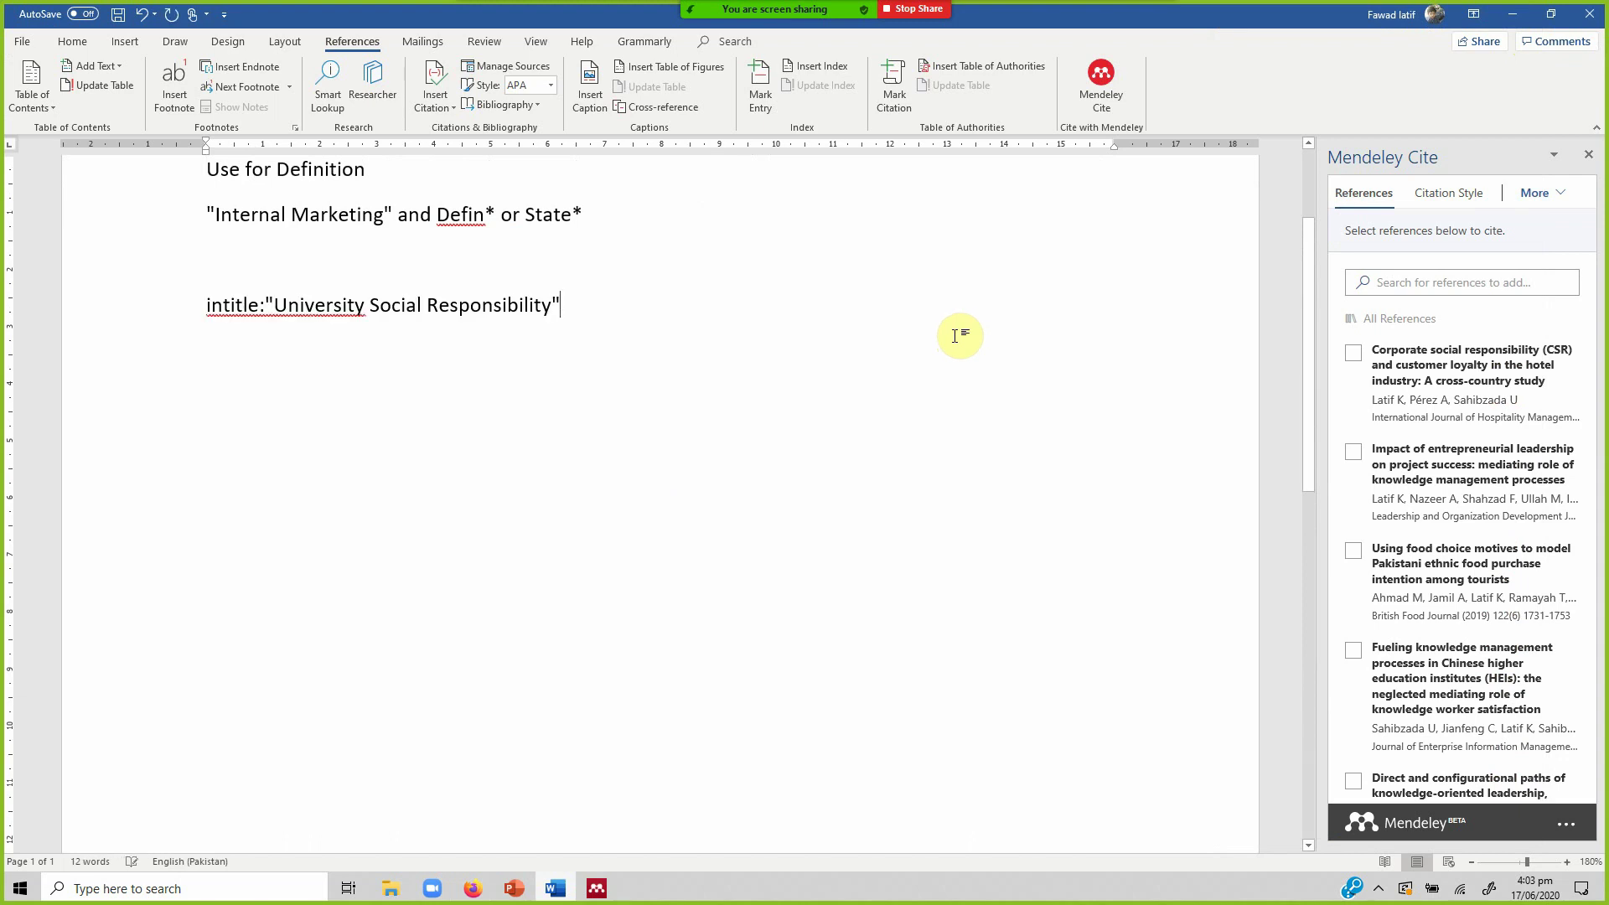
Step: Add the heading line "Using google scholar" directly above the pasted query
{"action": "key", "text": "Up"}
{"action": "key", "text": "Return"}
{"action": "type", "text": "Using"}
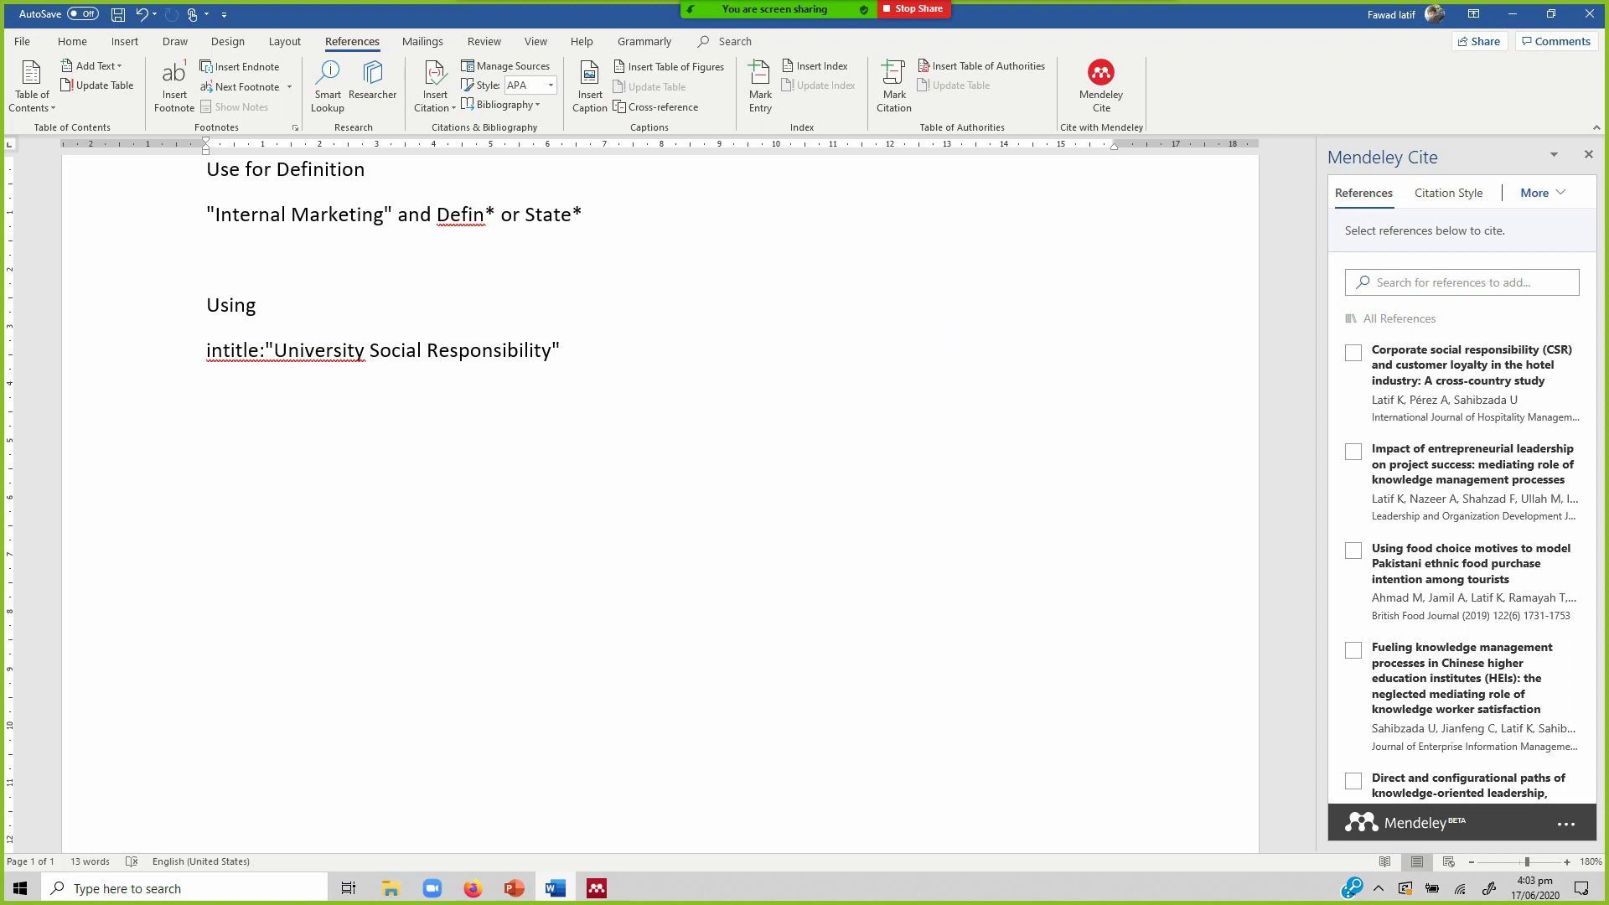
{"action": "type", "text": "google"}
{"action": "key", "text": "BackSpace"}
{"action": "type", "text": "le scholar"}
{"action": "key", "text": "Return"}
{"action": "key", "text": "Delete"}
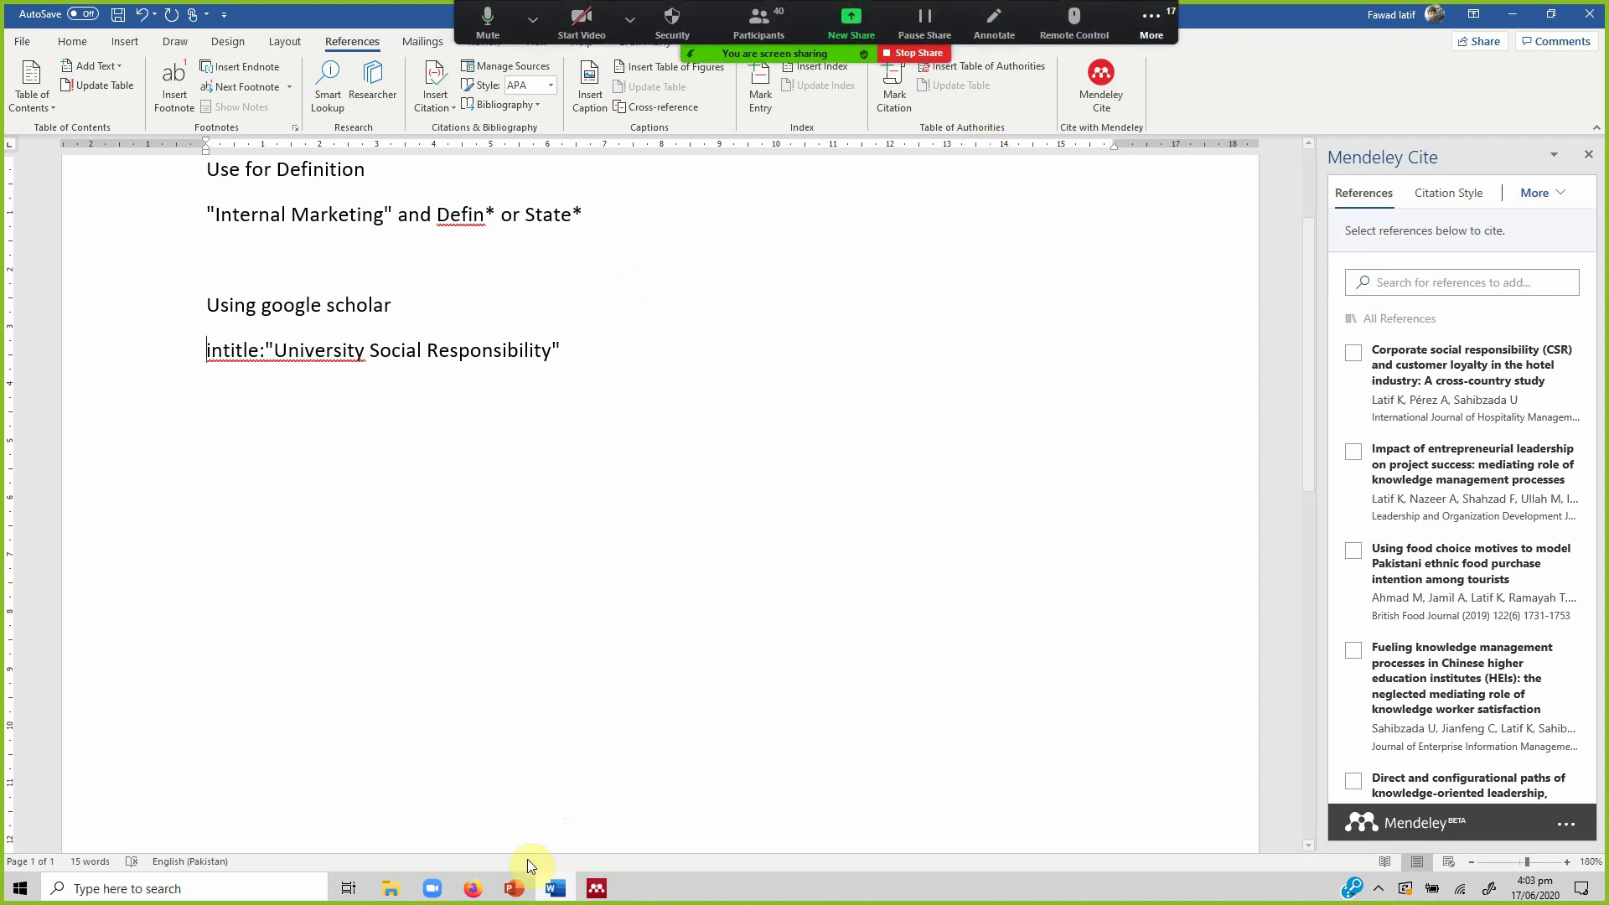
Step: Switch back to Google Scholar in the browser and change the query to allintitle:"Corporate Social Responsibility"
{"action": "left_click", "coordinate": [472, 886]}
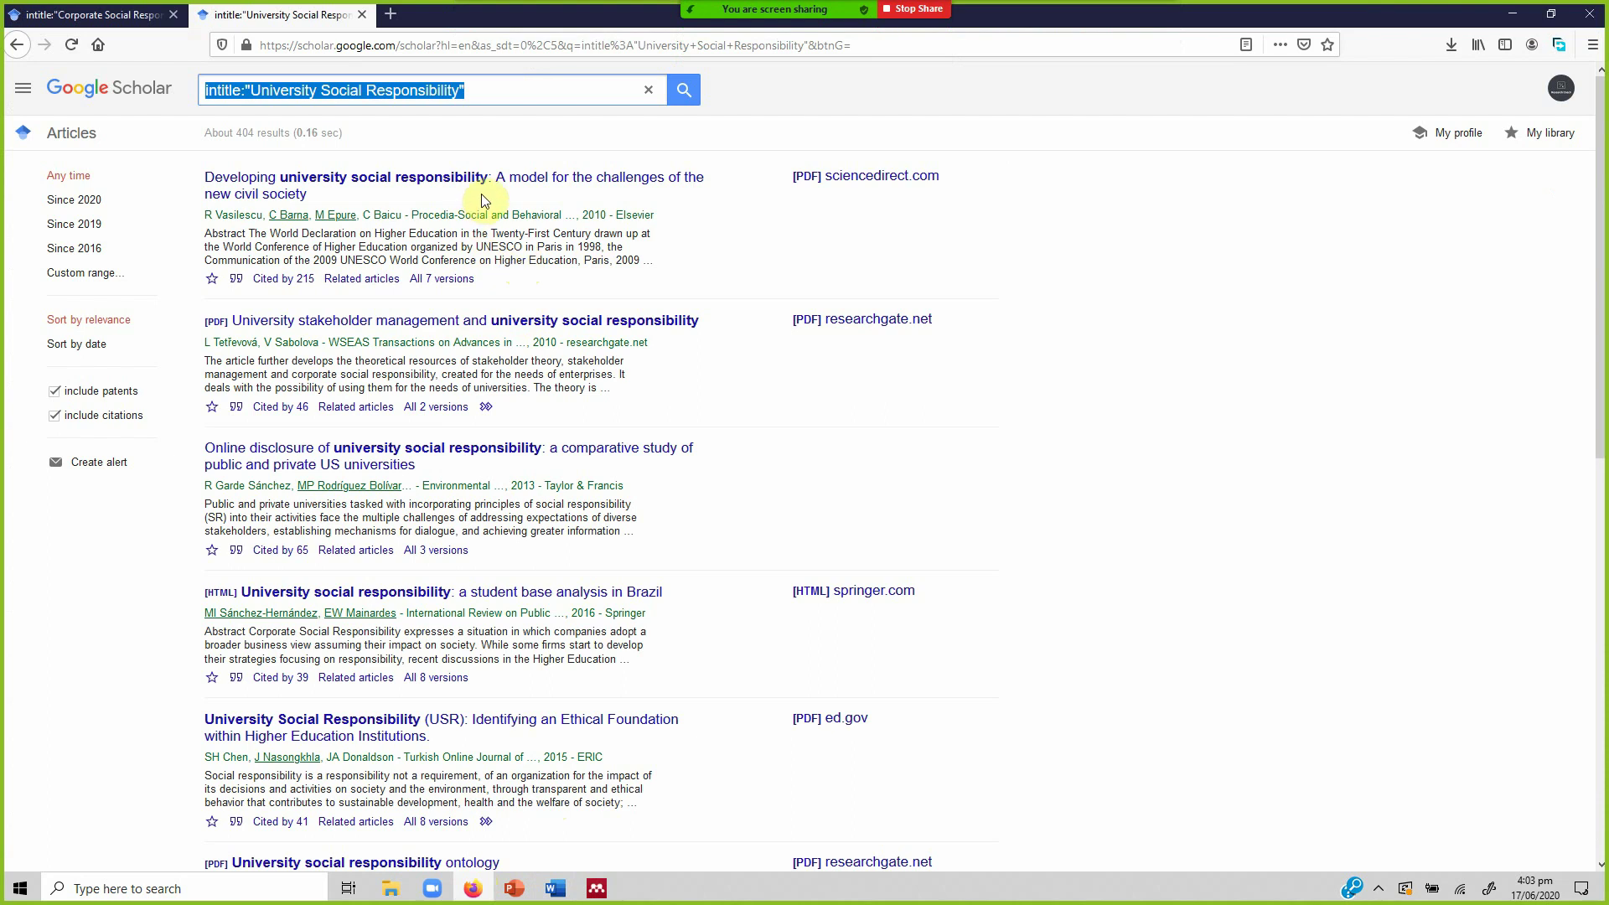
{"action": "left_click", "coordinate": [506, 96]}
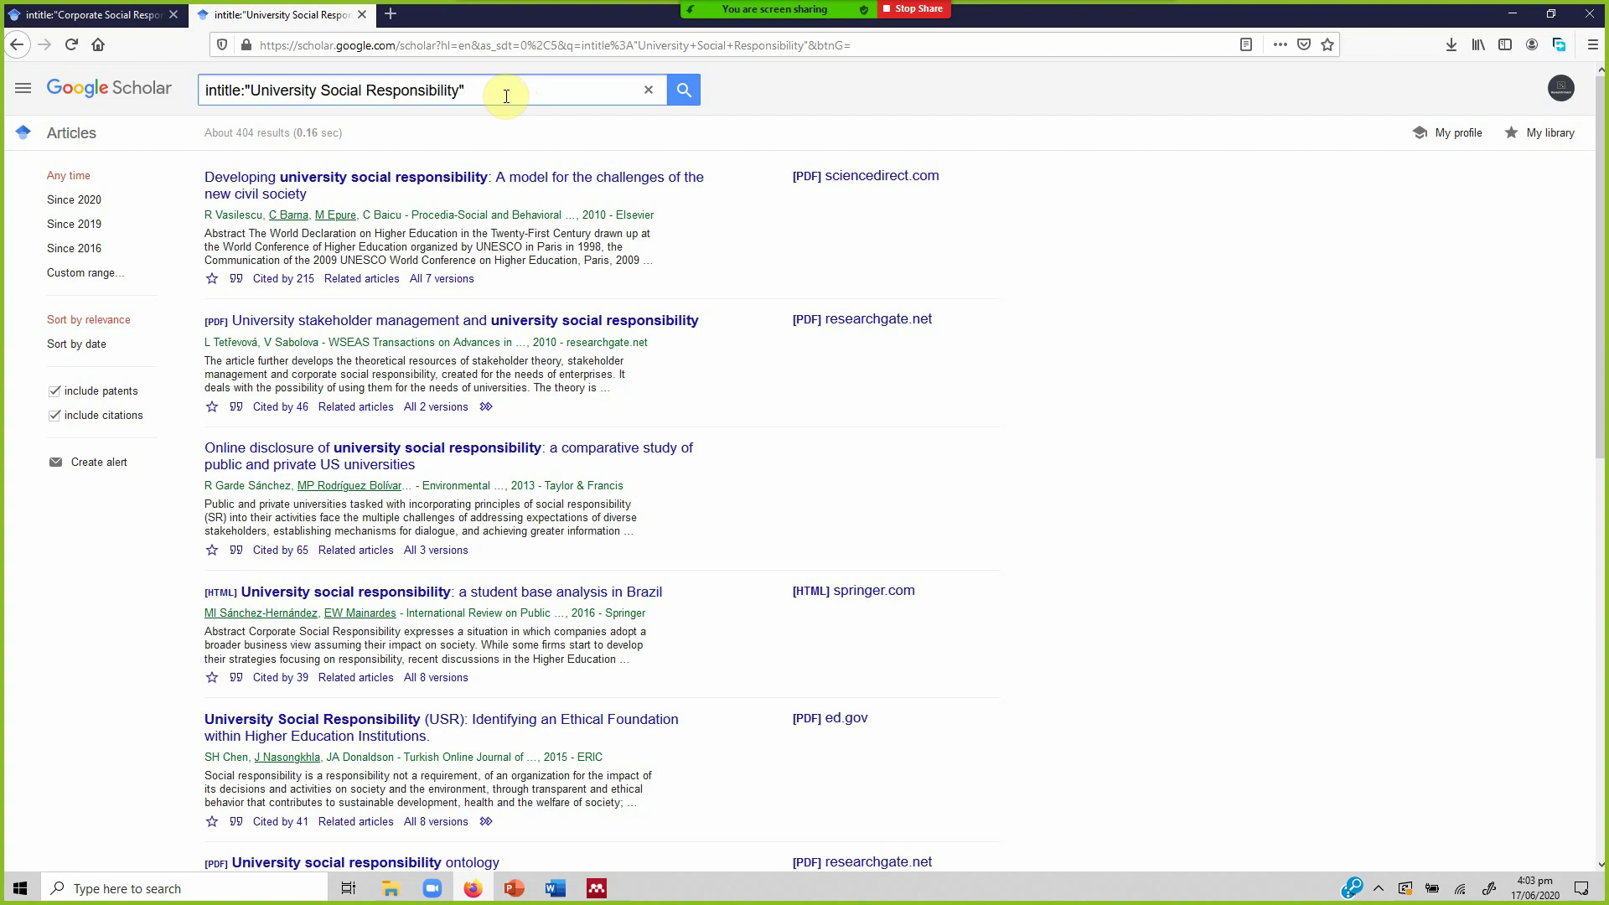
{"action": "type", "text": "all"}
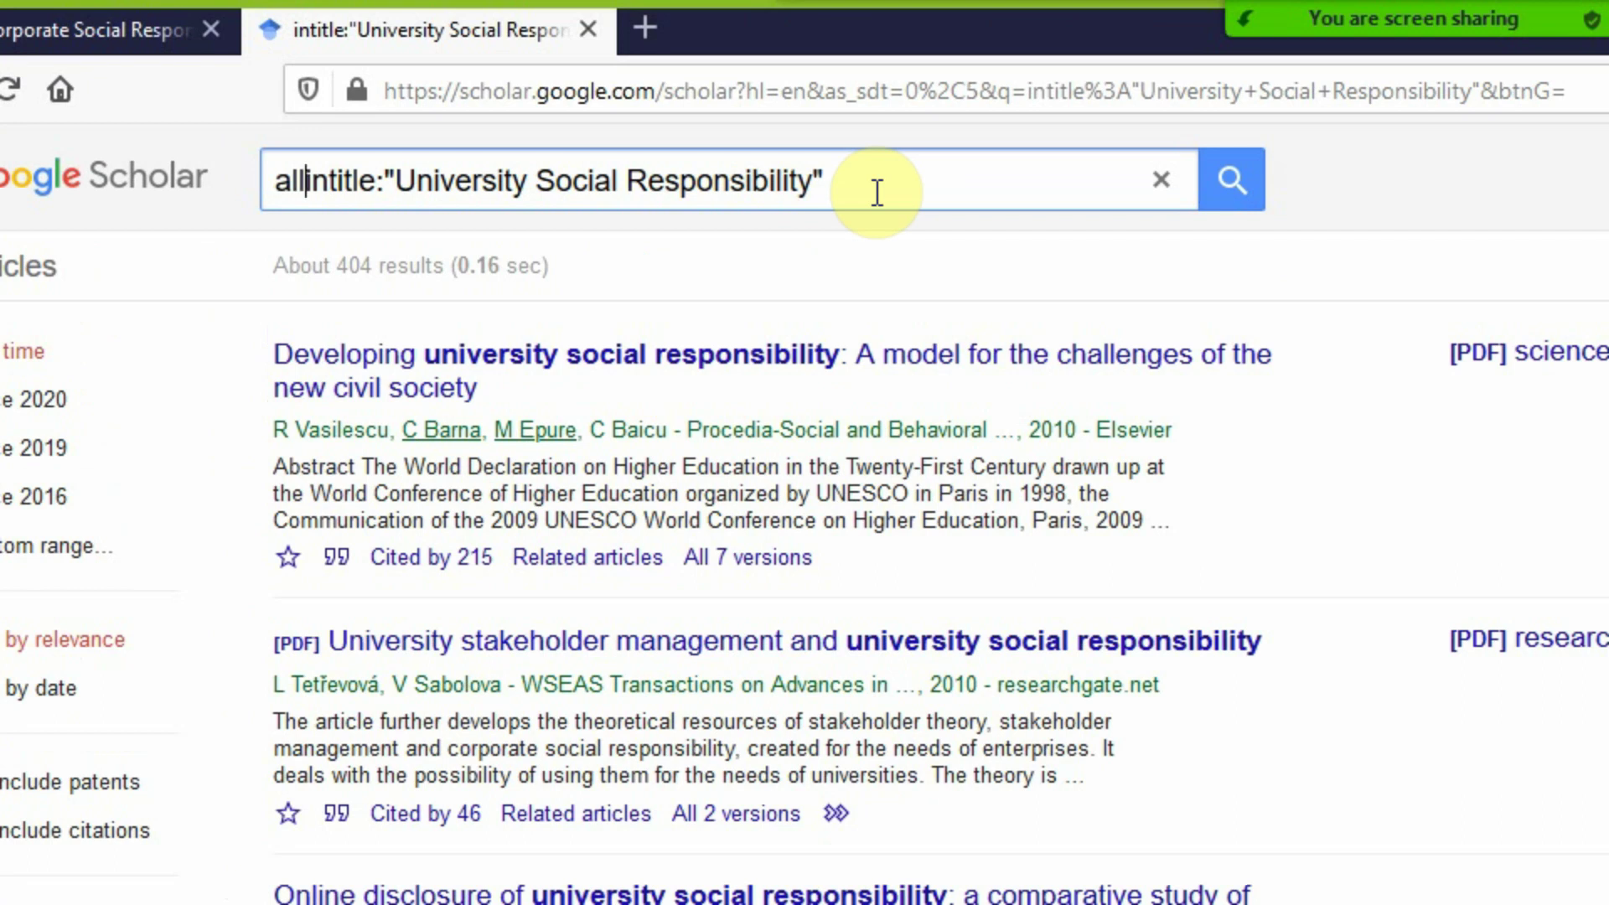
{"action": "key", "text": "Right"}
{"action": "key", "text": "Right"}
{"action": "key", "text": "Right"}
{"action": "key", "text": "Right"}
{"action": "key", "text": "Right"}
{"action": "key", "text": "Right"}
{"action": "key", "text": "Right"}
{"action": "key", "text": "Right"}
{"action": "key", "text": "Right"}
{"action": "key", "text": "shift+Right"}
{"action": "key", "text": "shift+Right"}
{"action": "key", "text": "shift+Right"}
{"action": "key", "text": "shift+Right"}
{"action": "key", "text": "shift+Right"}
{"action": "key", "text": "shift+Right"}
{"action": "key", "text": "shift+Right"}
{"action": "key", "text": "shift+Right"}
{"action": "key", "text": "shift+Right"}
{"action": "key", "text": "shift+Right"}
{"action": "type", "text": "Corporate"}
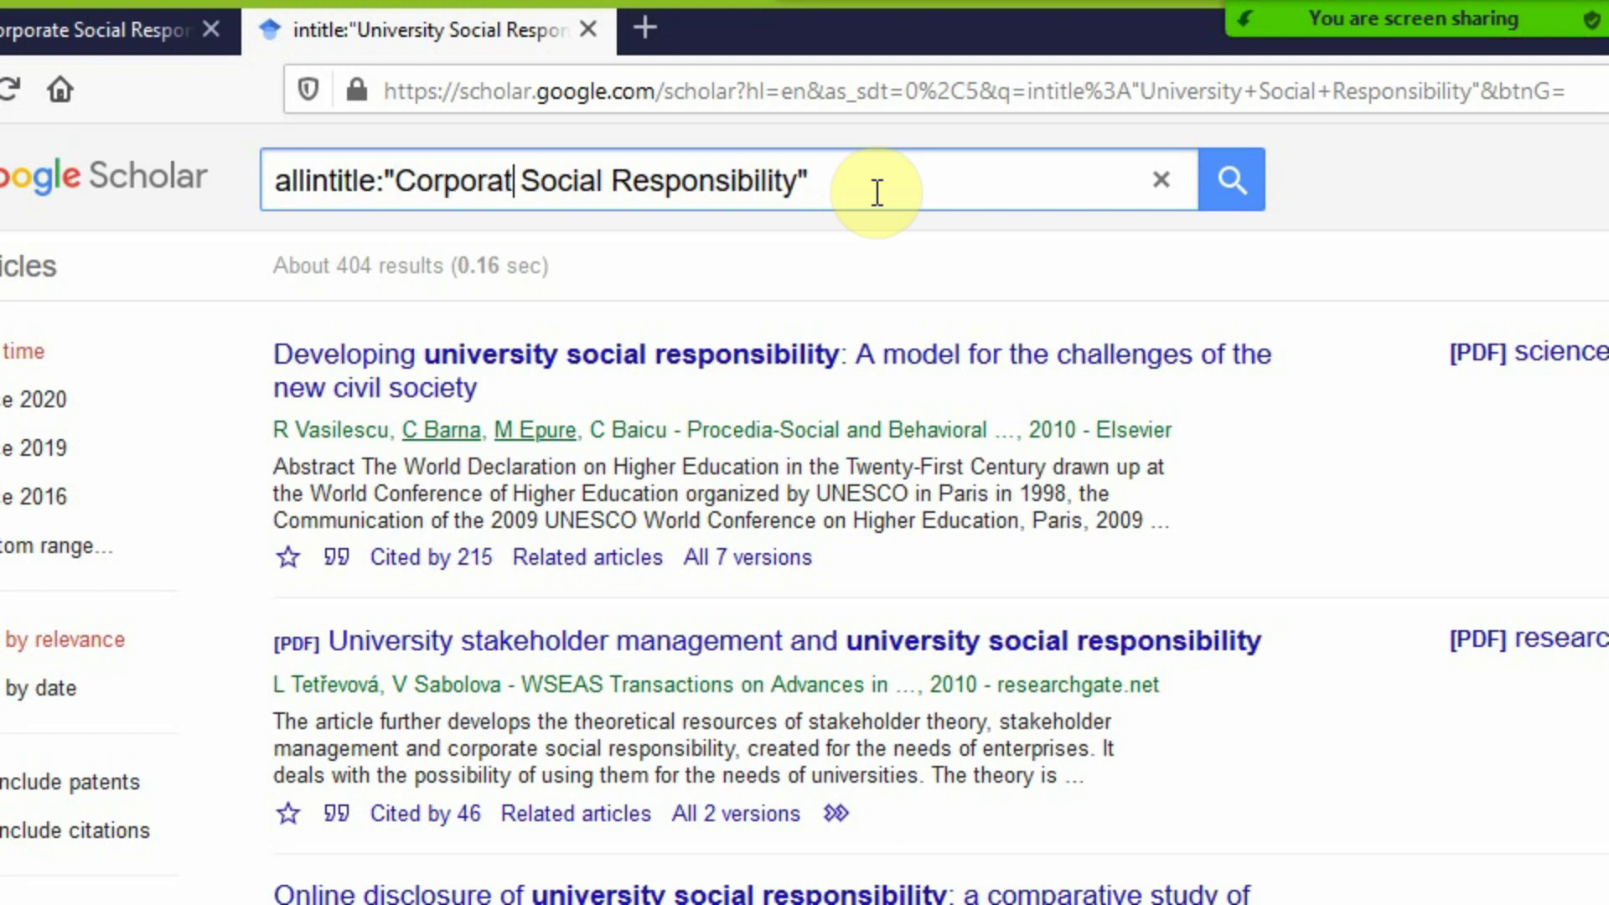
Step: Append and "Team Outcomes" to the allintitle query and run the search
{"action": "key", "text": "End"}
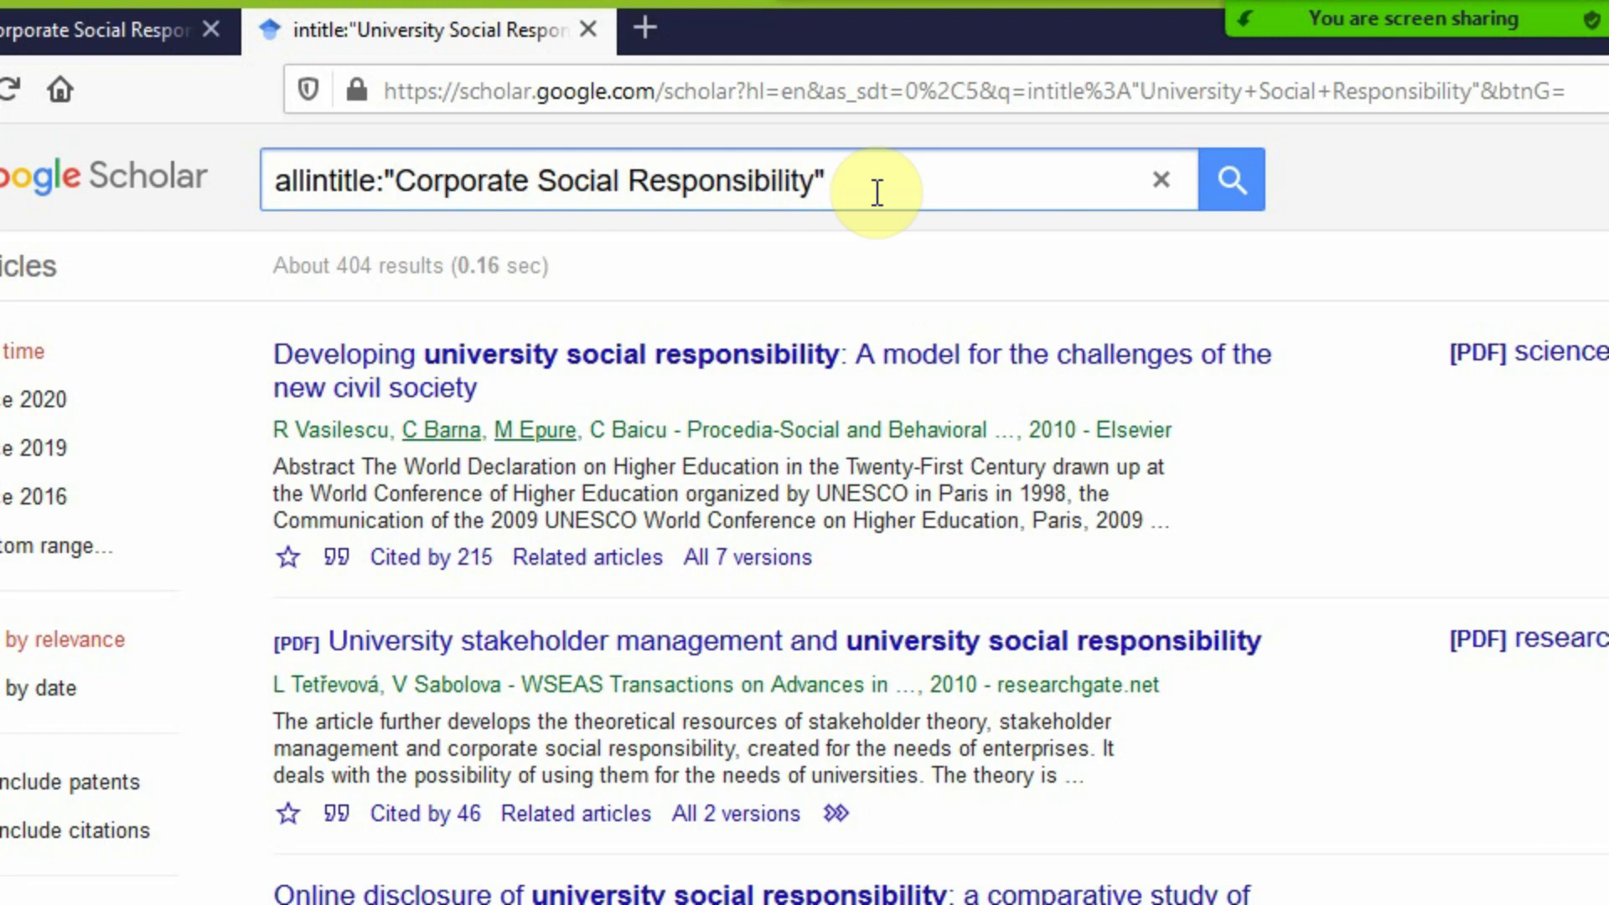
{"action": "type", "text": "and"}
{"action": "type", "text": "\"\""}
{"action": "key", "text": "Left"}
{"action": "type", "text": "Team O"}
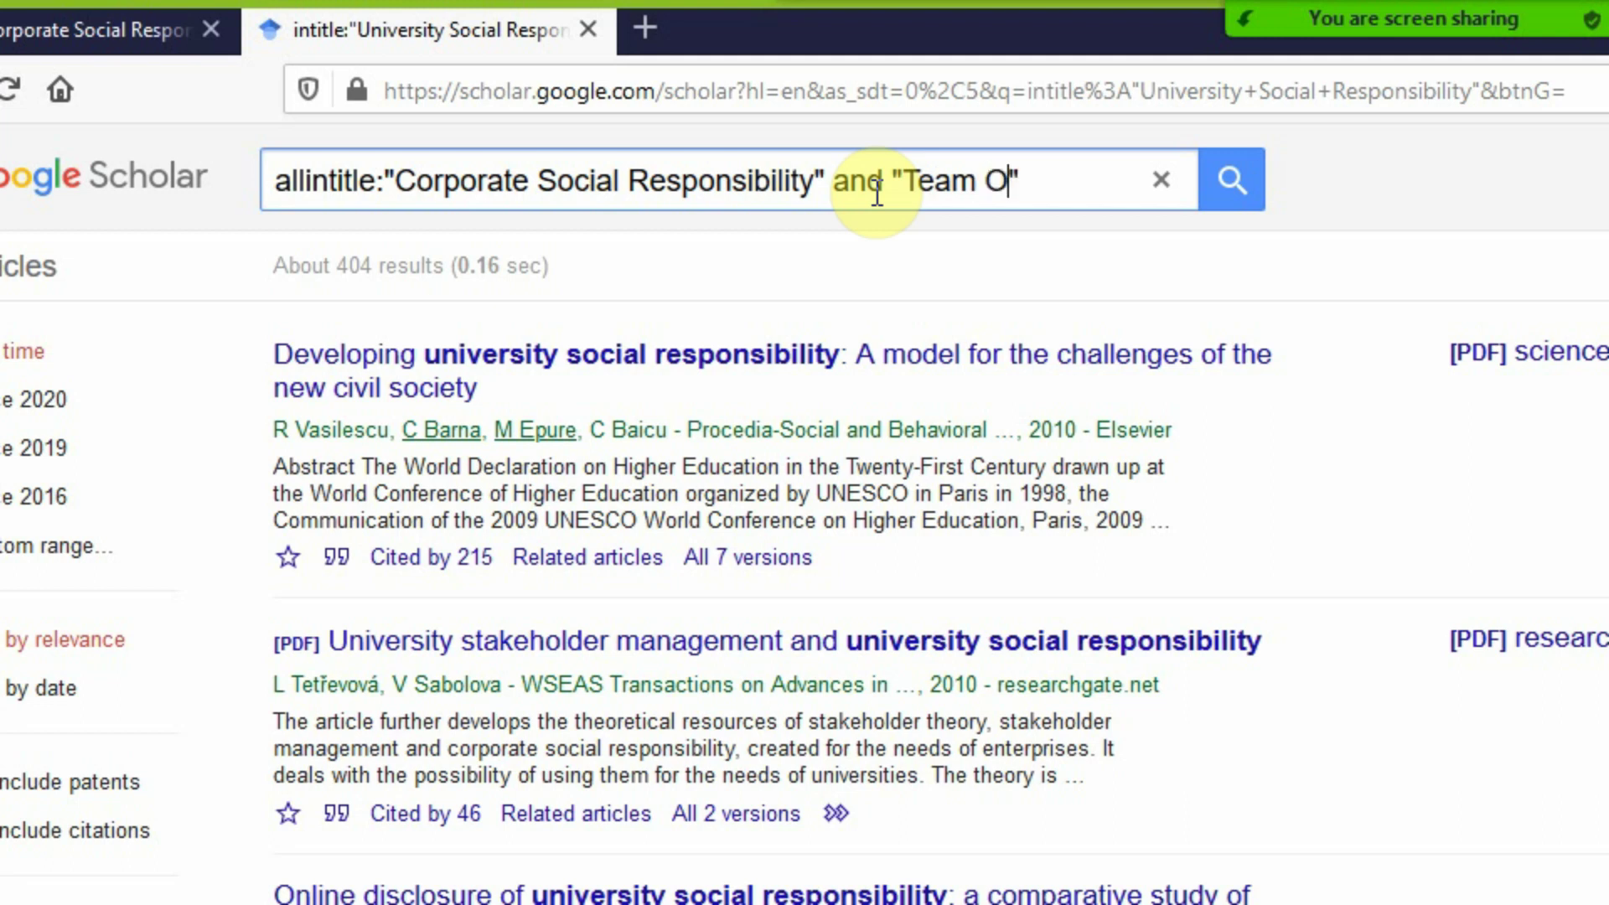
{"action": "type", "text": "utcomes"}
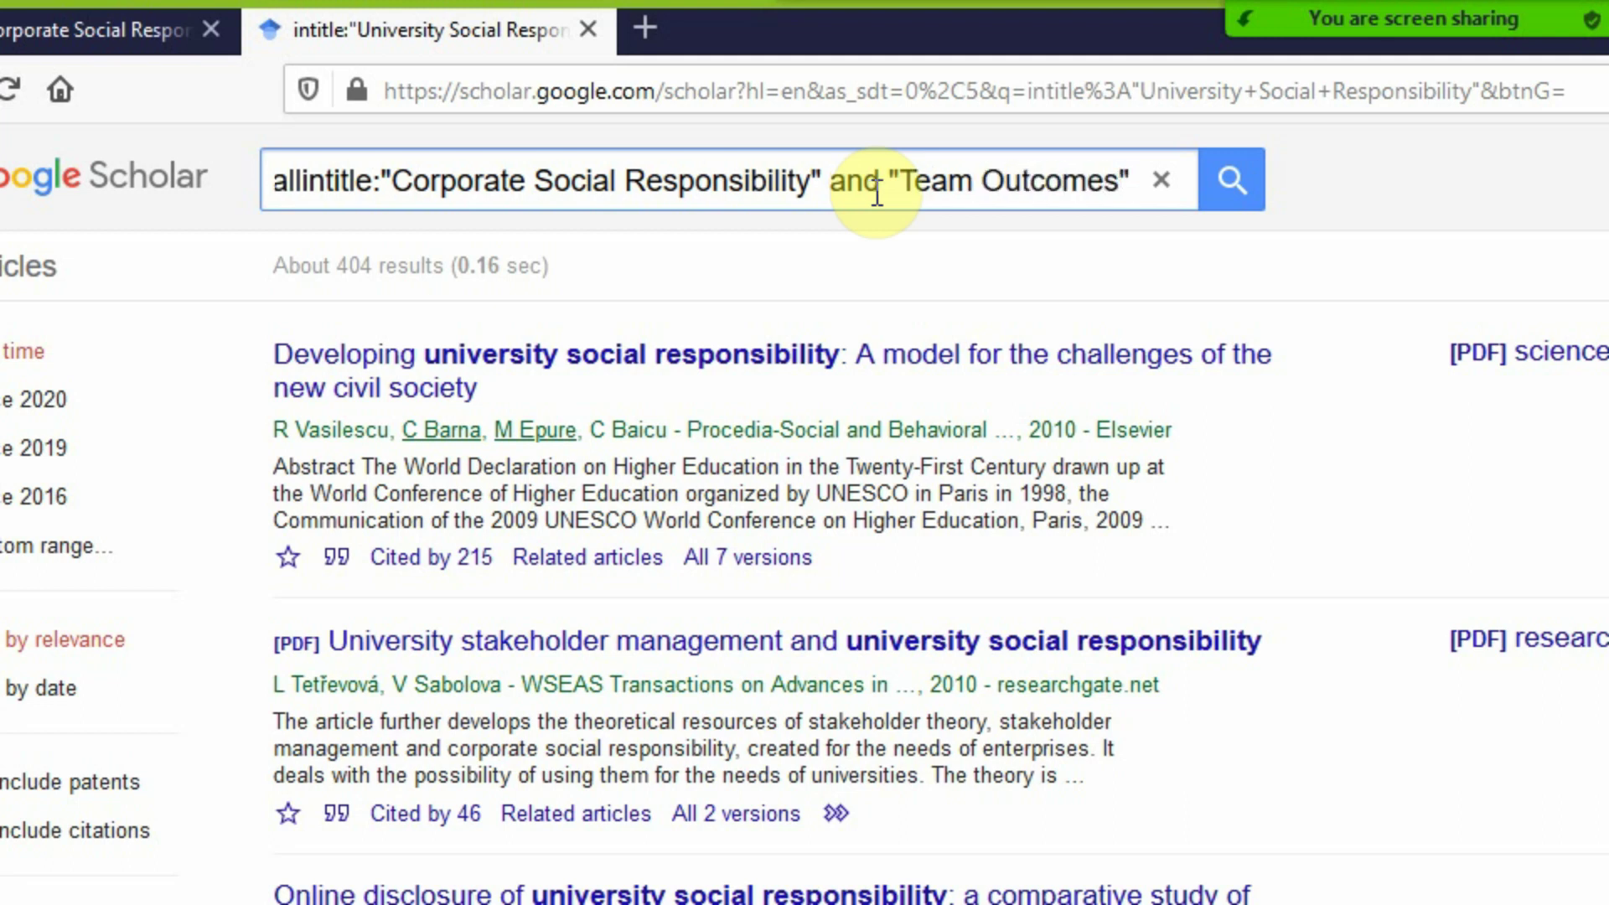
{"action": "key", "text": "Return"}
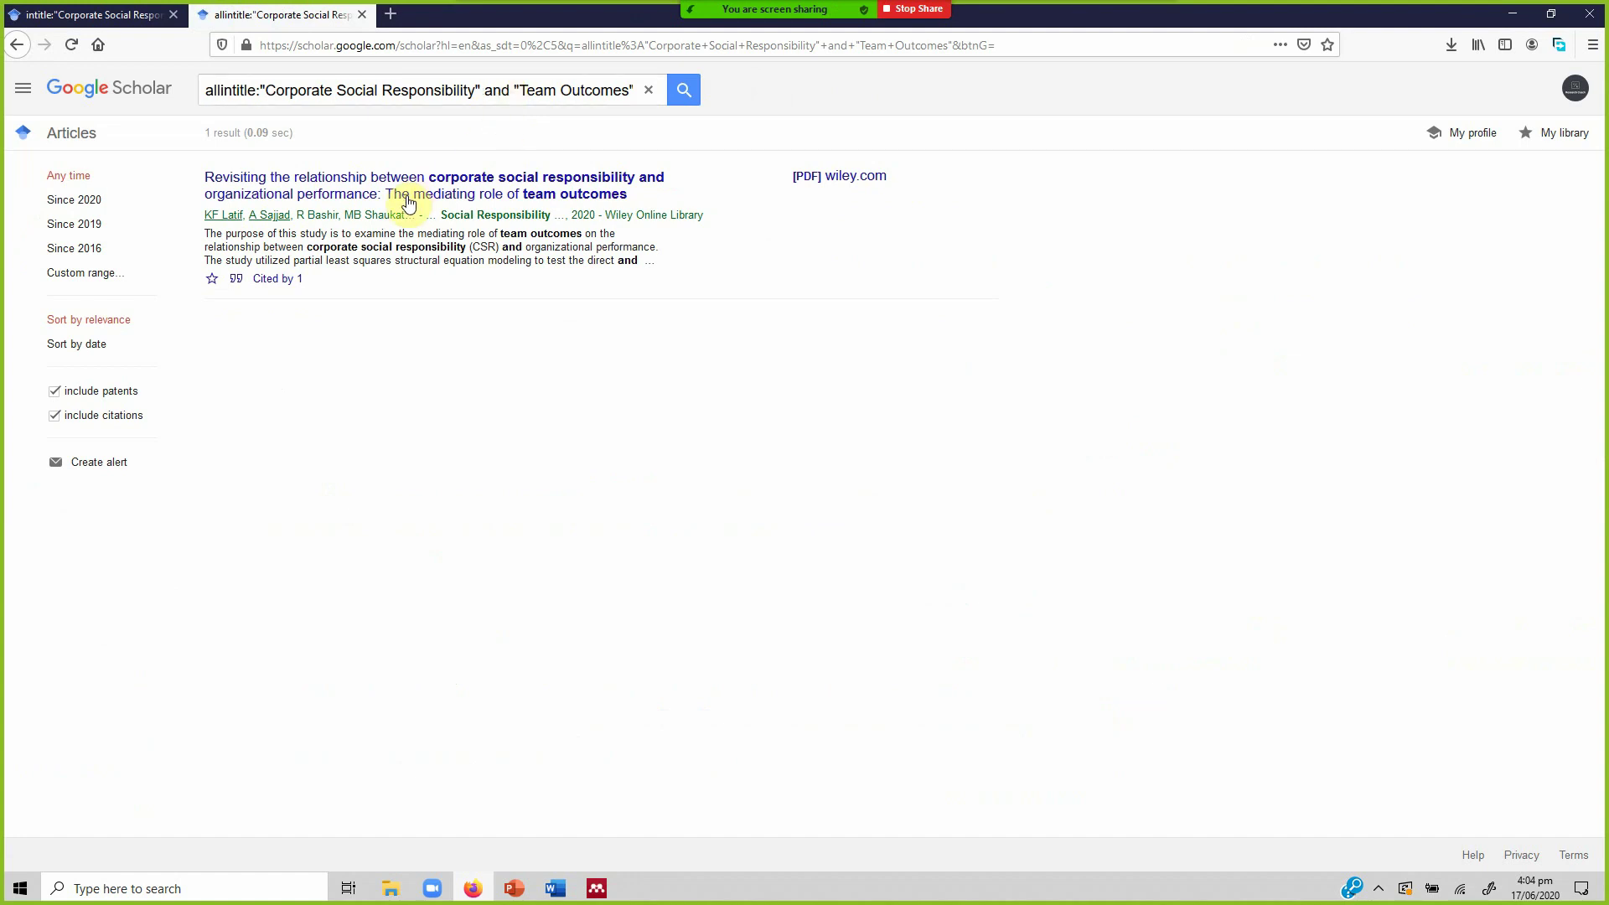
Step: Highlight the quoted phrase "Corporate Social Responsibility" in the search query to examine it
{"action": "left_click", "coordinate": [317, 98]}
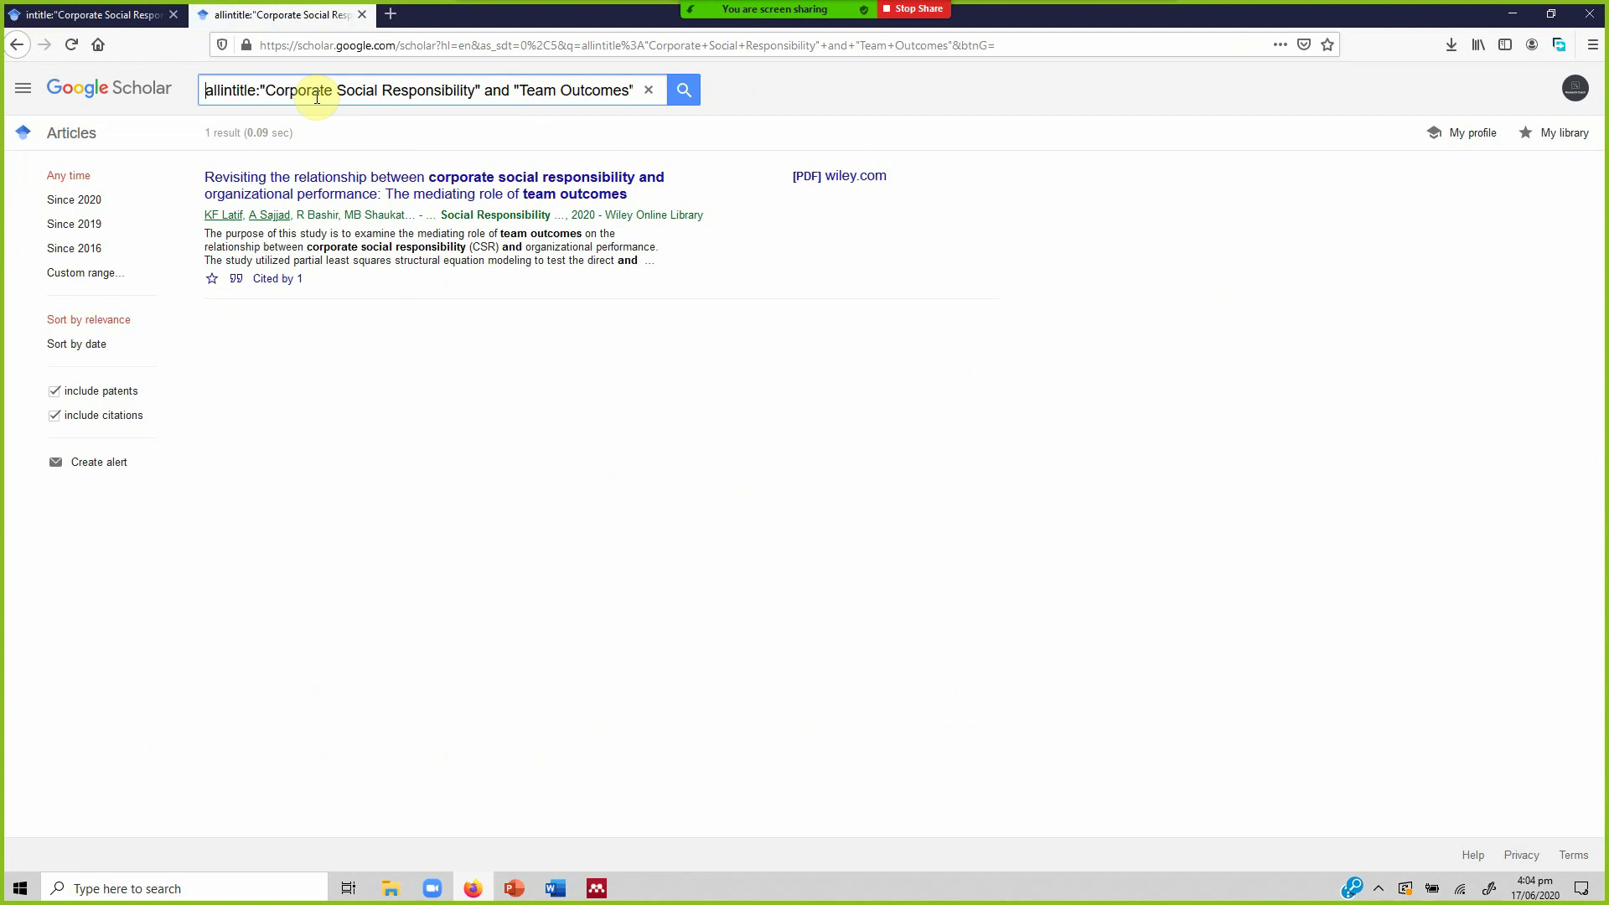
{"action": "key", "text": "Right"}
{"action": "key", "text": "Right"}
{"action": "key", "text": "Right"}
{"action": "key", "text": "Right"}
{"action": "key", "text": "Right"}
{"action": "key", "text": "Right"}
{"action": "key", "text": "Right"}
{"action": "key", "text": "Right"}
{"action": "key", "text": "Right"}
{"action": "key", "text": "Right"}
{"action": "key", "text": "Right"}
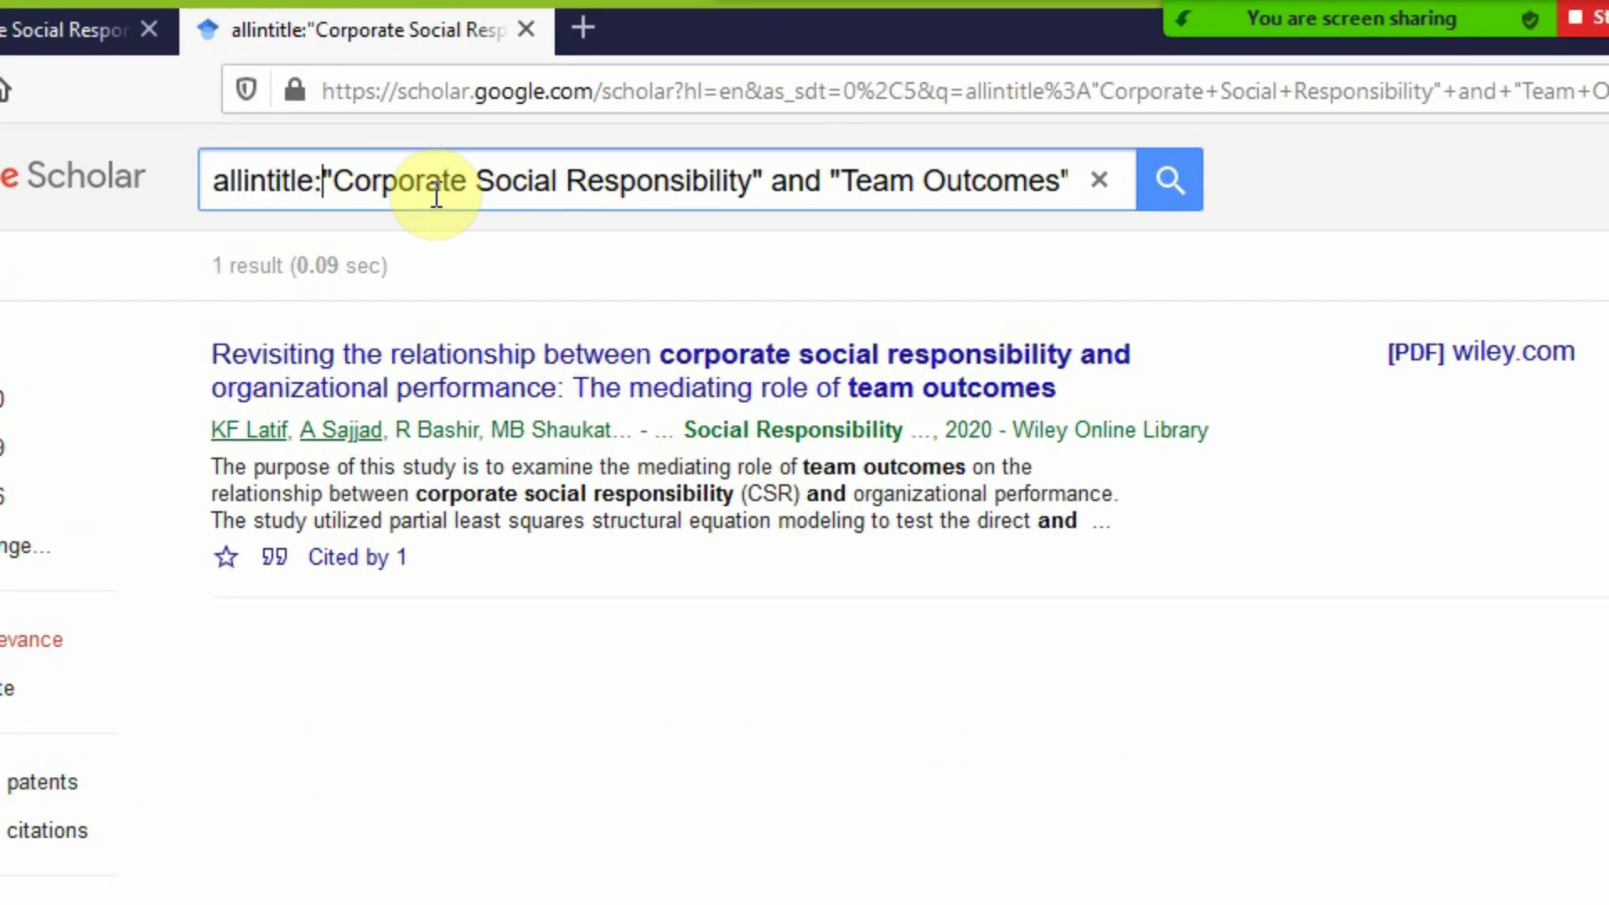
{"action": "key", "text": "shift+Right"}
{"action": "key", "text": "shift+Right"}
{"action": "key", "text": "shift+Right"}
{"action": "key", "text": "shift+Right"}
{"action": "key", "text": "shift+Right"}
{"action": "key", "text": "shift+Right"}
{"action": "key", "text": "shift+Right"}
{"action": "key", "text": "shift+Right"}
{"action": "key", "text": "shift+Right"}
{"action": "key", "text": "shift+Right"}
{"action": "key", "text": "shift+Right"}
{"action": "key", "text": "shift+Right"}
{"action": "key", "text": "shift+Right"}
{"action": "key", "text": "shift+Right"}
{"action": "key", "text": "shift+Right"}
{"action": "key", "text": "shift+Right"}
{"action": "key", "text": "shift+Right"}
{"action": "key", "text": "shift+Right"}
{"action": "key", "text": "shift+Right"}
{"action": "key", "text": "shift+Right"}
{"action": "key", "text": "shift+Right"}
{"action": "key", "text": "shift+Right"}
{"action": "key", "text": "shift+Right"}
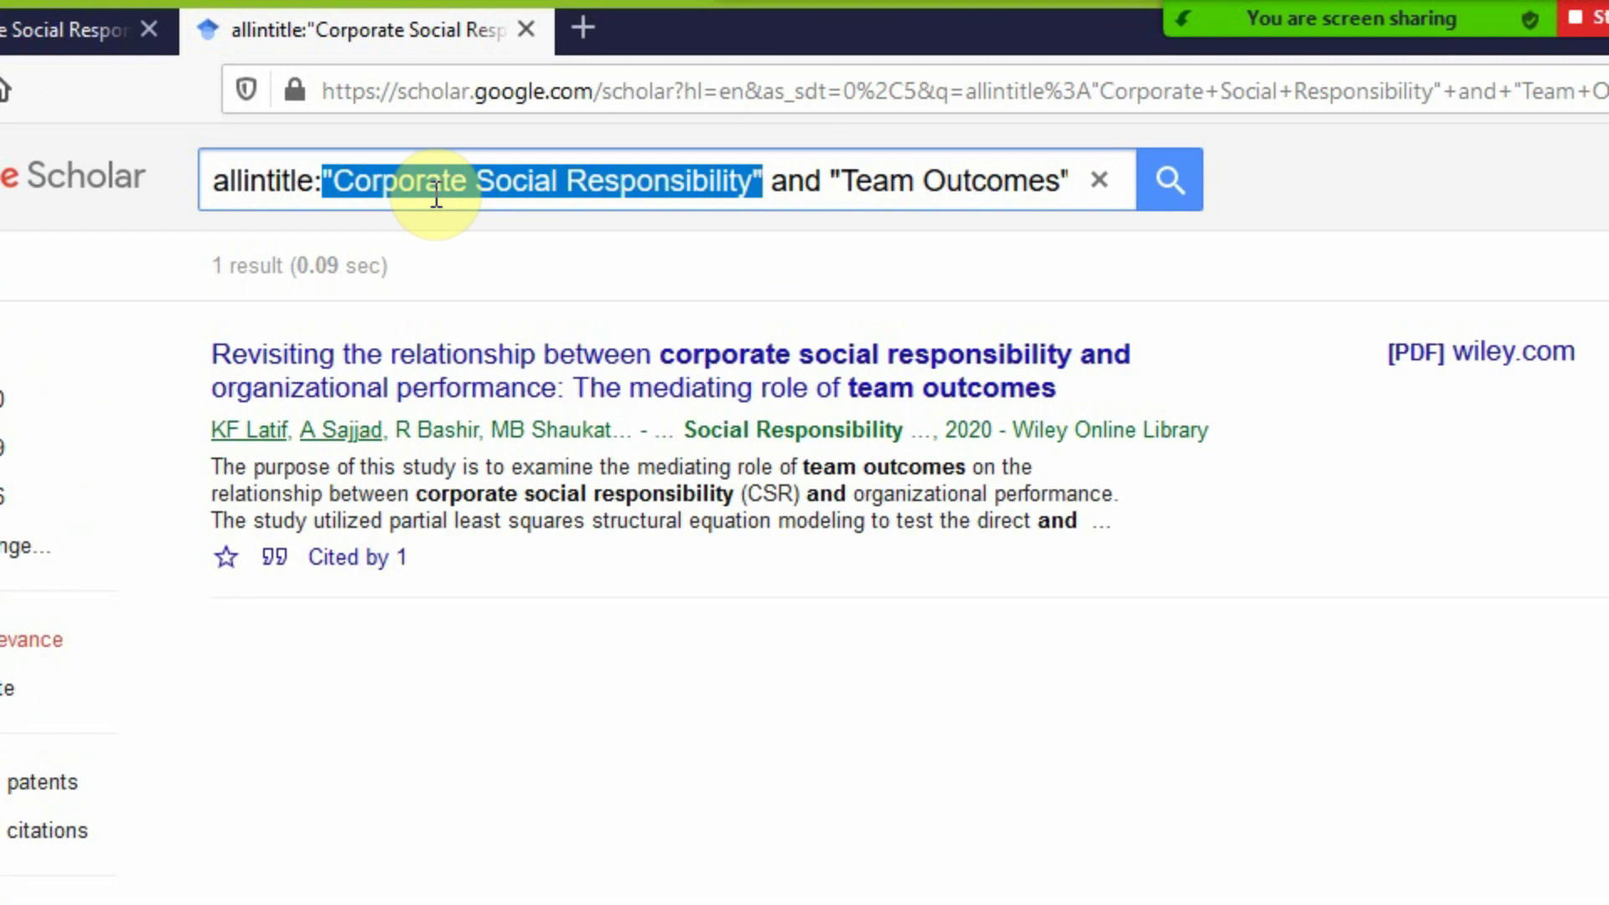
Step: Highlight the second quoted phrase, "Team Outcomes", in the search query to examine it
{"action": "key", "text": "Right"}
{"action": "key", "text": "Right"}
{"action": "key", "text": "Right"}
{"action": "key", "text": "Right"}
{"action": "key", "text": "Right"}
{"action": "key", "text": "Right"}
{"action": "key", "text": "Right"}
{"action": "key", "text": "Right"}
{"action": "key", "text": "Left"}
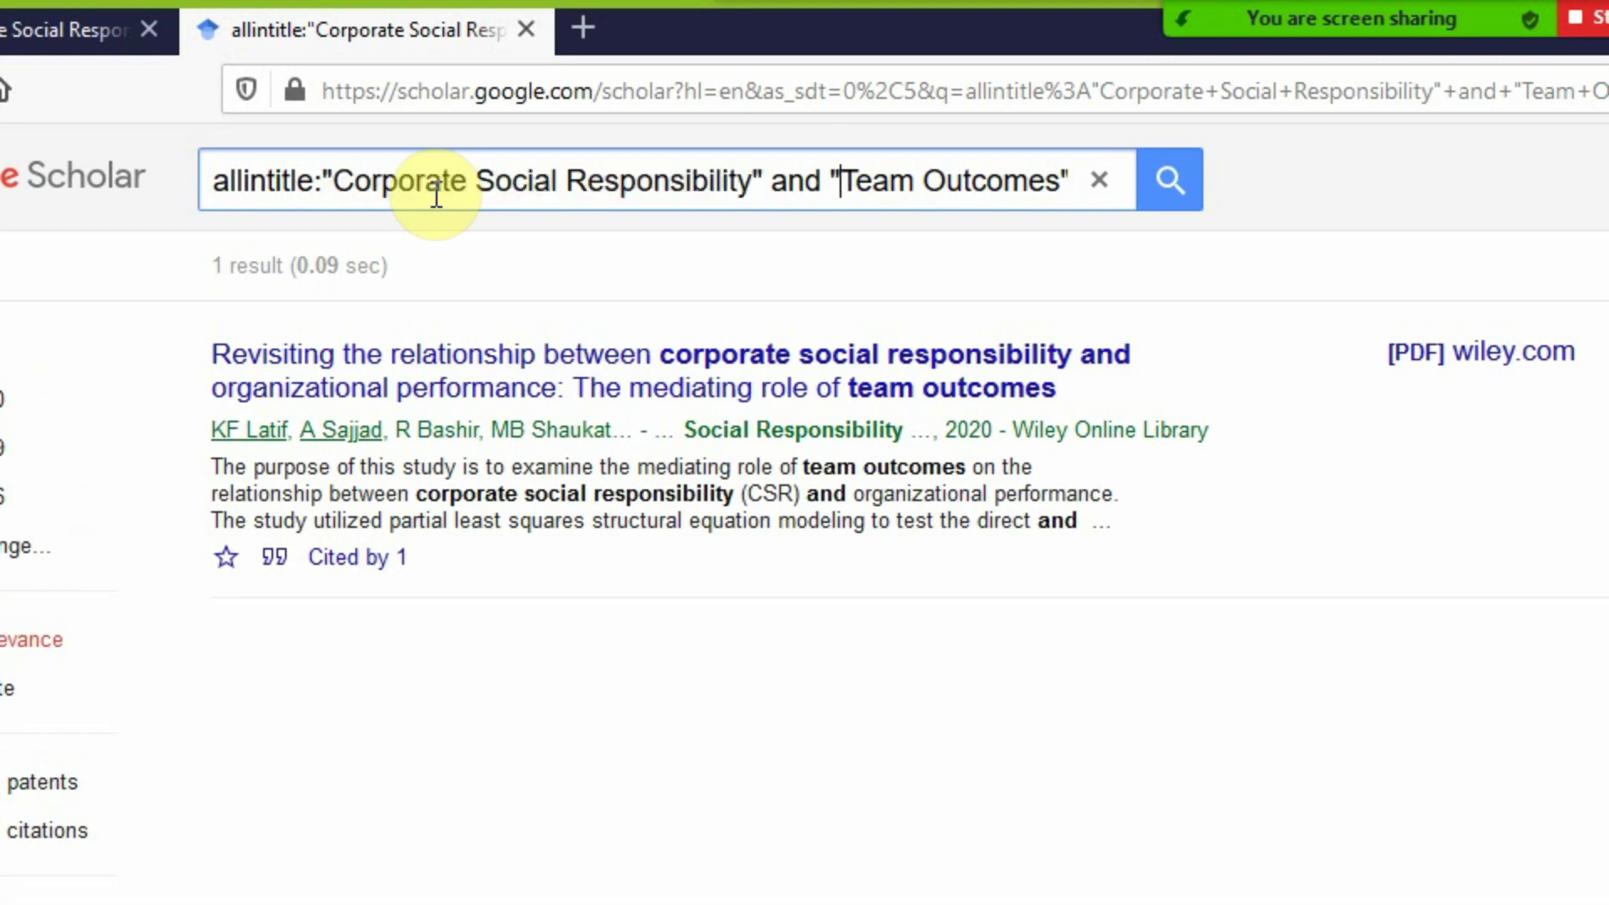
{"action": "key", "text": "shift+Left"}
{"action": "key", "text": "shift+Right"}
{"action": "key", "text": "shift+Right"}
{"action": "key", "text": "shift+Right"}
{"action": "key", "text": "shift+Right"}
{"action": "key", "text": "shift+Right"}
{"action": "key", "text": "shift+Right"}
{"action": "key", "text": "shift+Right"}
{"action": "key", "text": "shift+Right"}
{"action": "key", "text": "shift+Right"}
{"action": "key", "text": "shift+Right"}
{"action": "key", "text": "shift+Right"}
{"action": "key", "text": "shift+Right"}
{"action": "key", "text": "shift+Right"}
{"action": "key", "text": "shift+Right"}
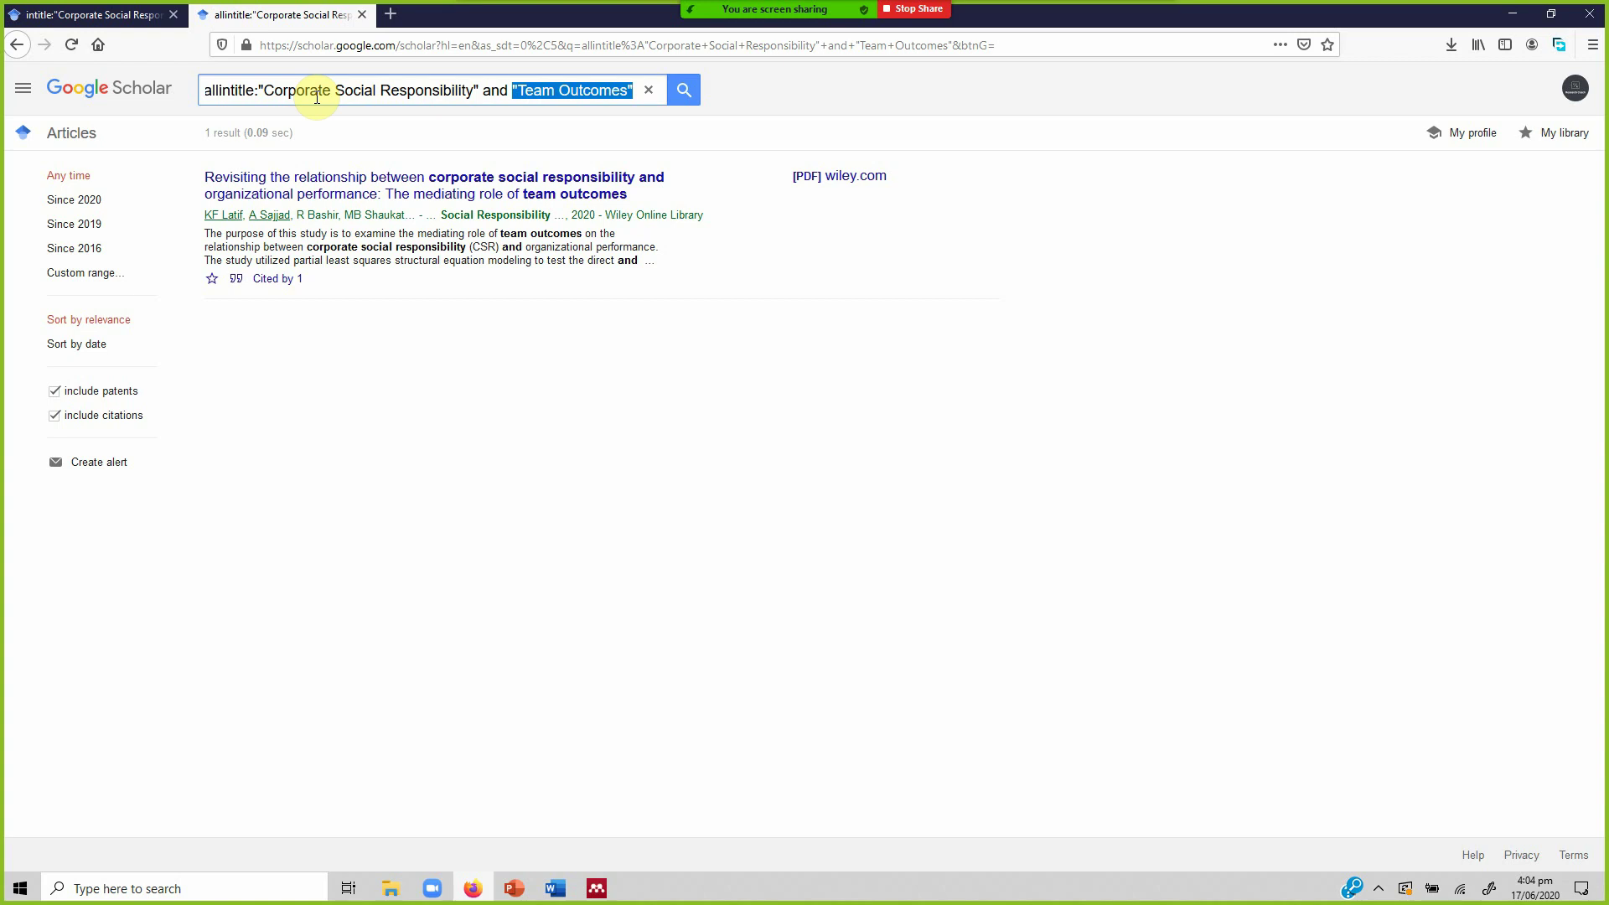
Step: Shorten the second phrase of the query to "Team", rerun the search and look through the first page of results
{"action": "key", "text": "Home"}
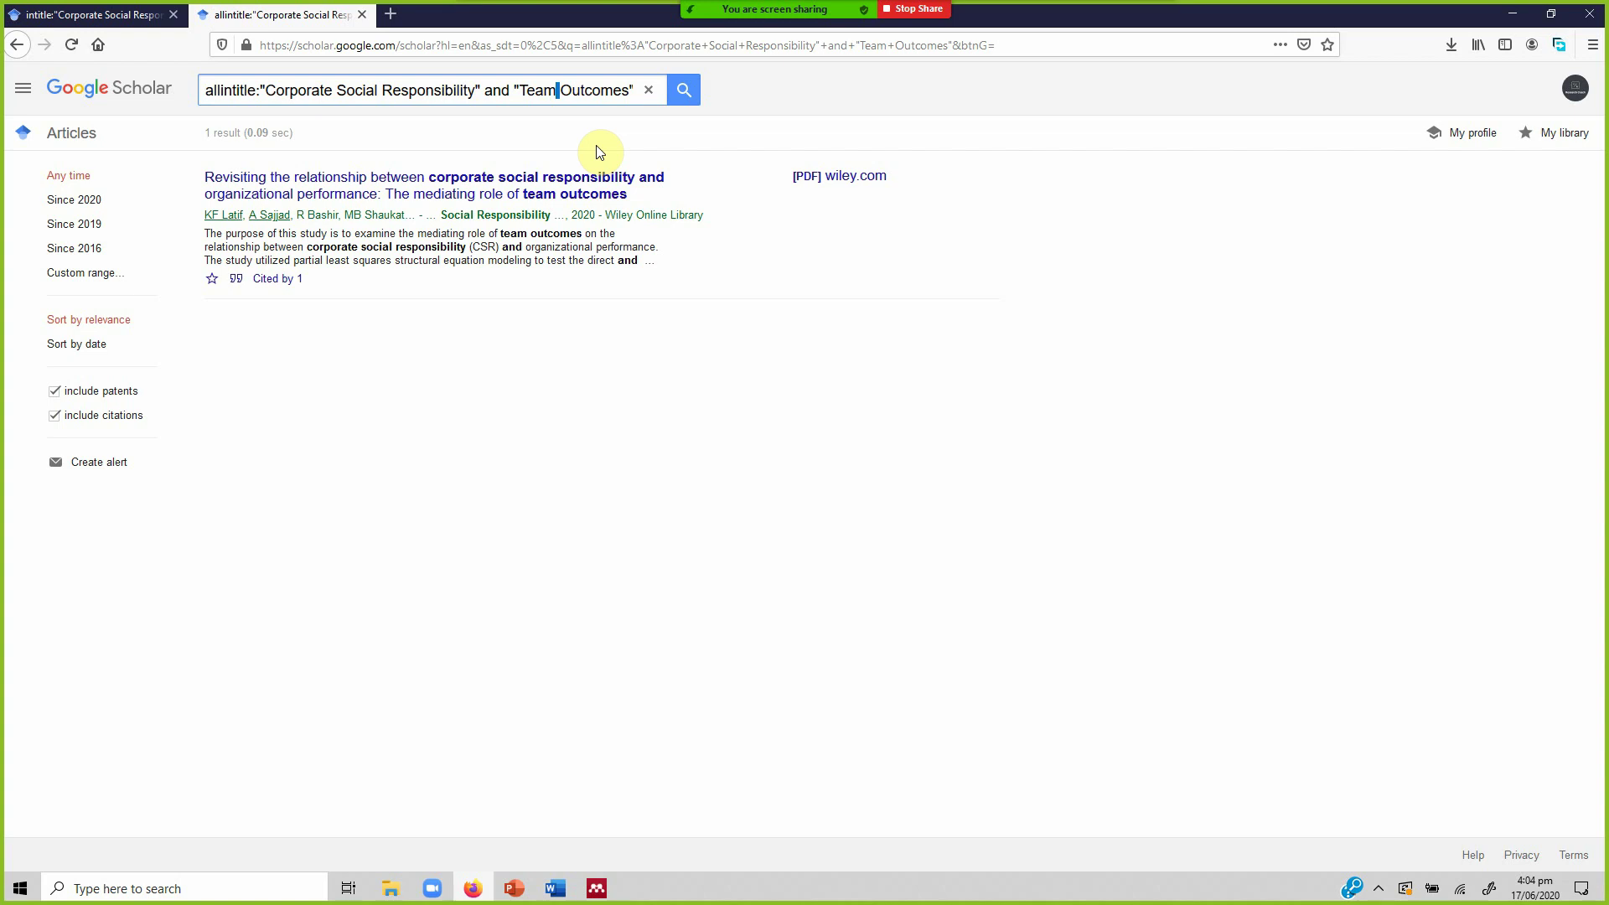
{"action": "key", "text": "shift+Right"}
{"action": "key", "text": "shift+Right"}
{"action": "key", "text": "shift+Right"}
{"action": "key", "text": "shift+Right"}
{"action": "key", "text": "shift+Right"}
{"action": "key", "text": "shift+Right"}
{"action": "key", "text": "shift+Right"}
{"action": "key", "text": "shift+Right"}
{"action": "key", "text": "shift+Right"}
{"action": "key", "text": "shift+Left"}
{"action": "key", "text": "BackSpace"}
{"action": "key", "text": "Return"}
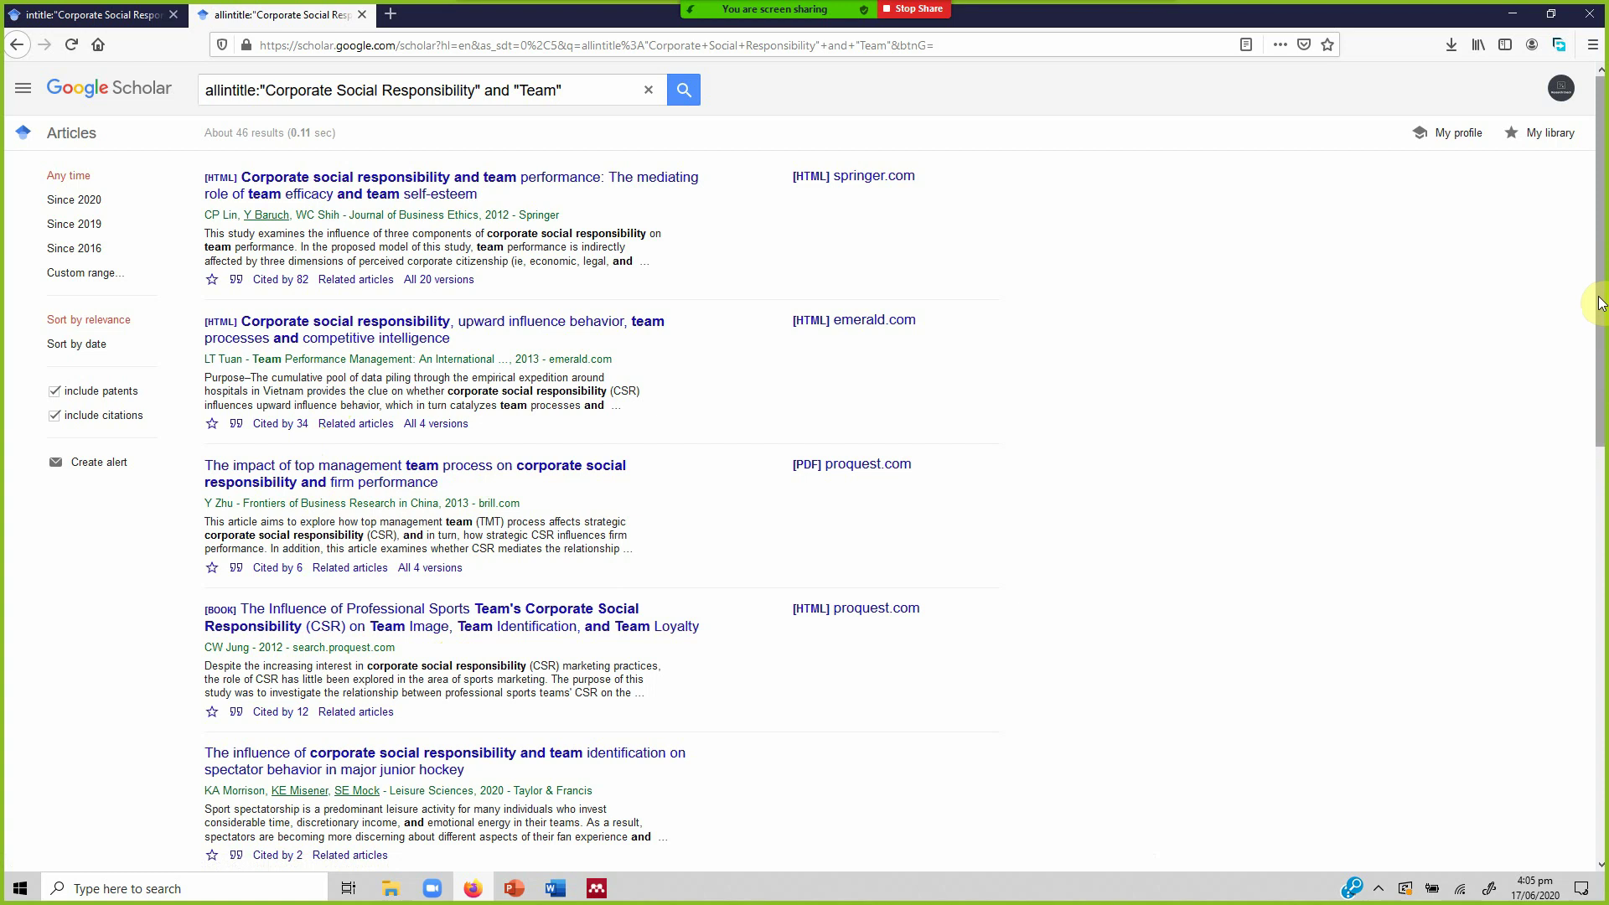
{"action": "left_click", "coordinate": [1603, 627]}
{"action": "scroll", "coordinate": [1602, 627], "scroll_direction": "down", "scroll_amount": 5}
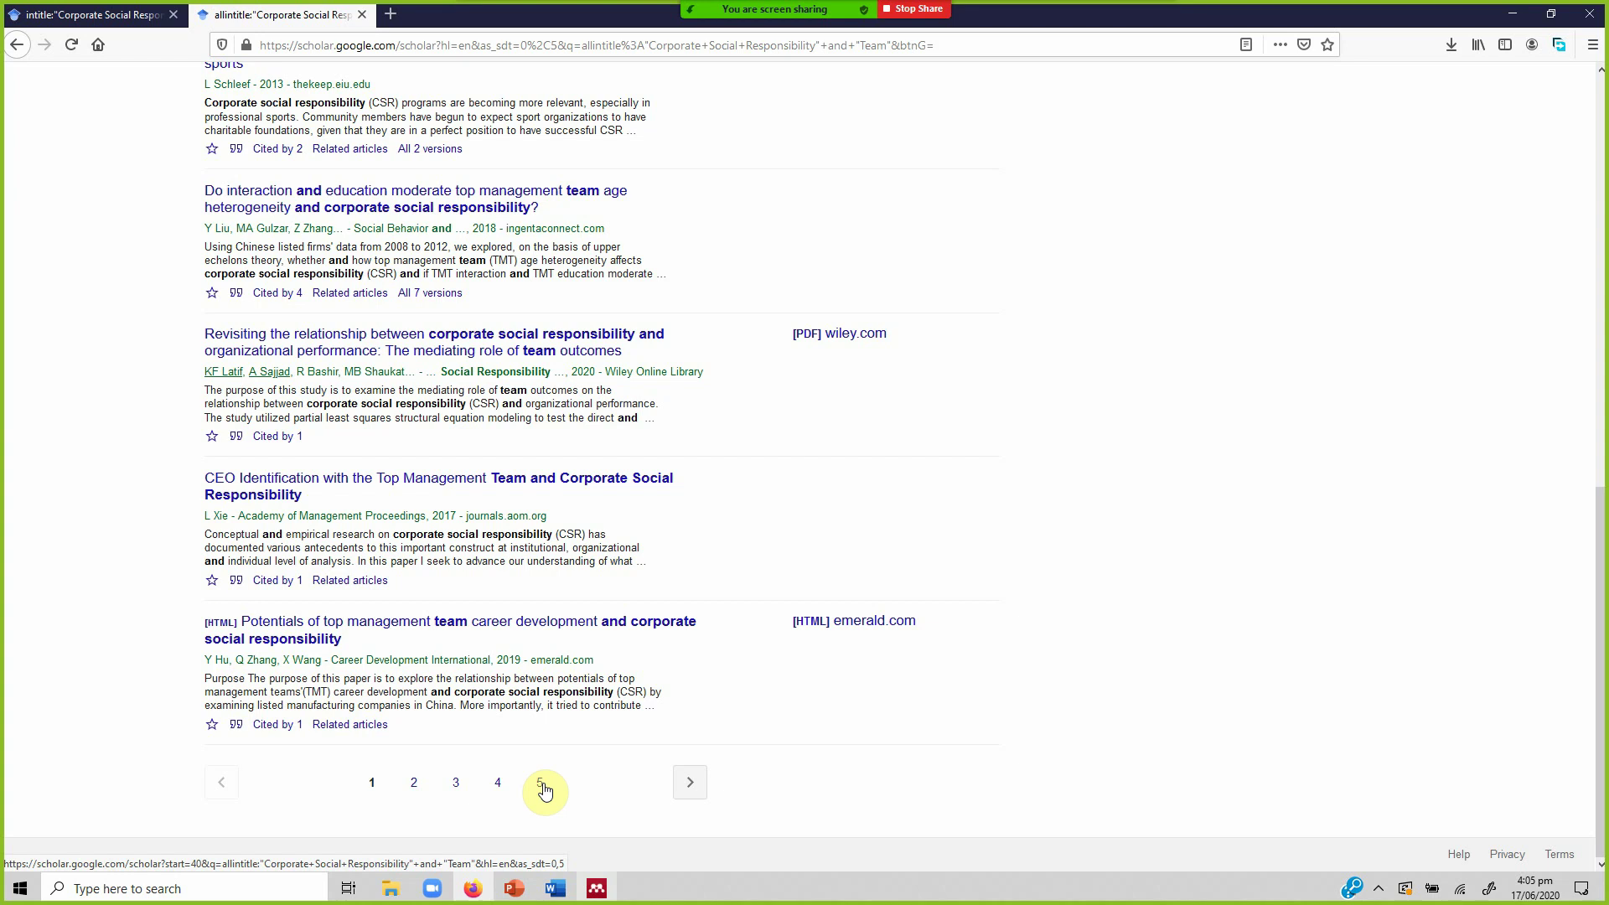
{"action": "left_click", "coordinate": [1601, 92]}
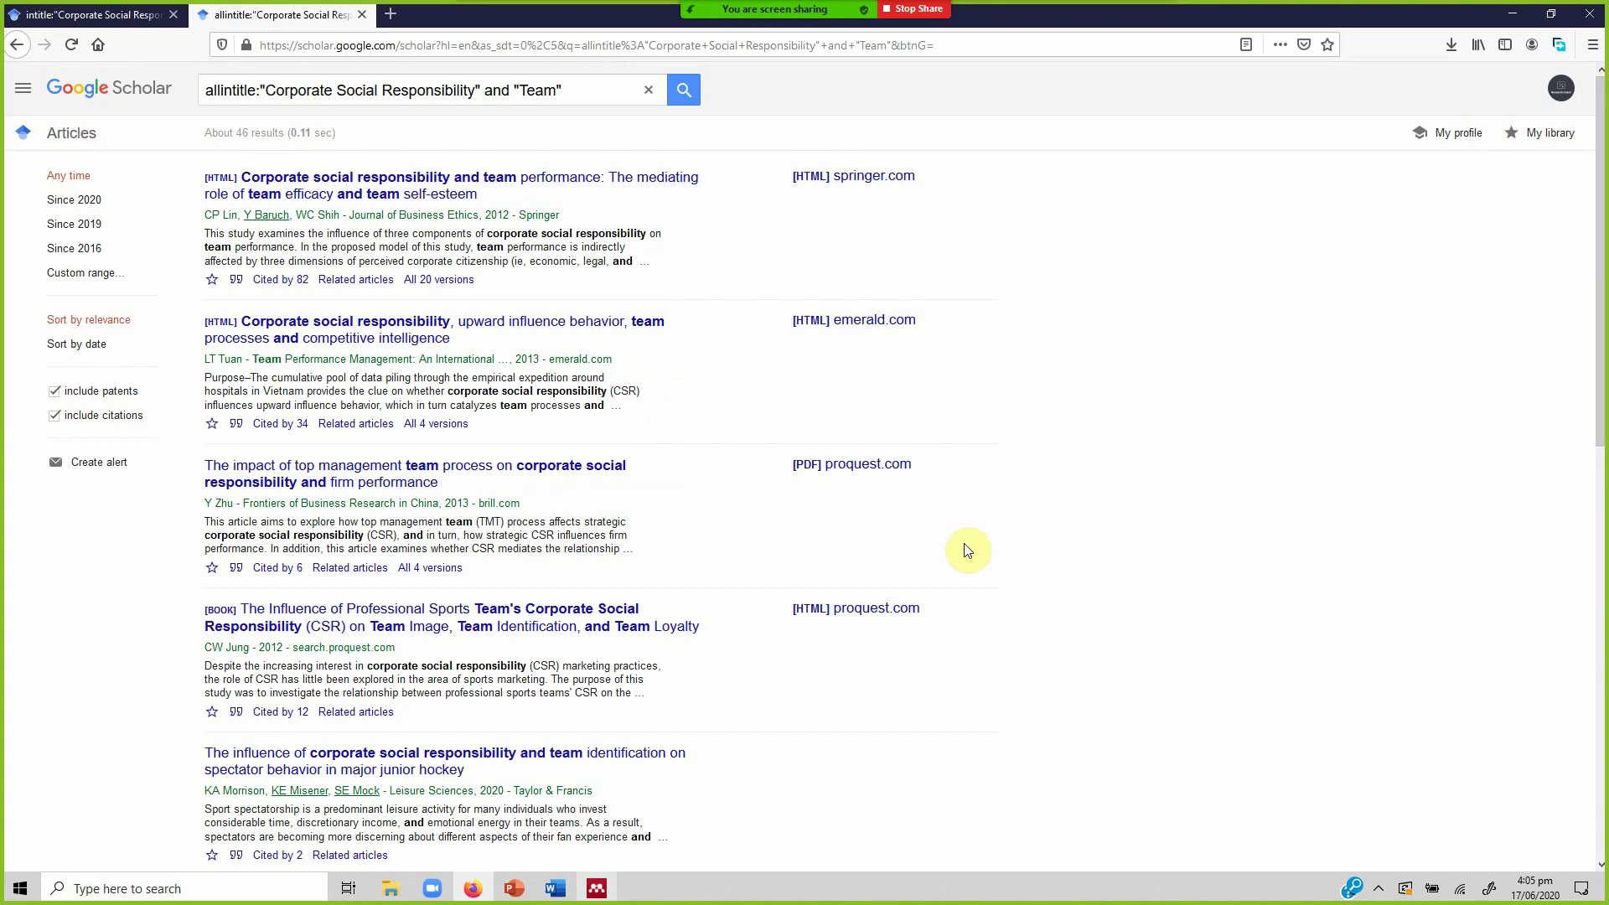
Step: Copy the complete allintitle query into the Word document, directly below the intitle:"University Social Responsibility" line
{"action": "triple_click", "coordinate": [586, 88]}
{"action": "key", "text": "ctrl+c"}
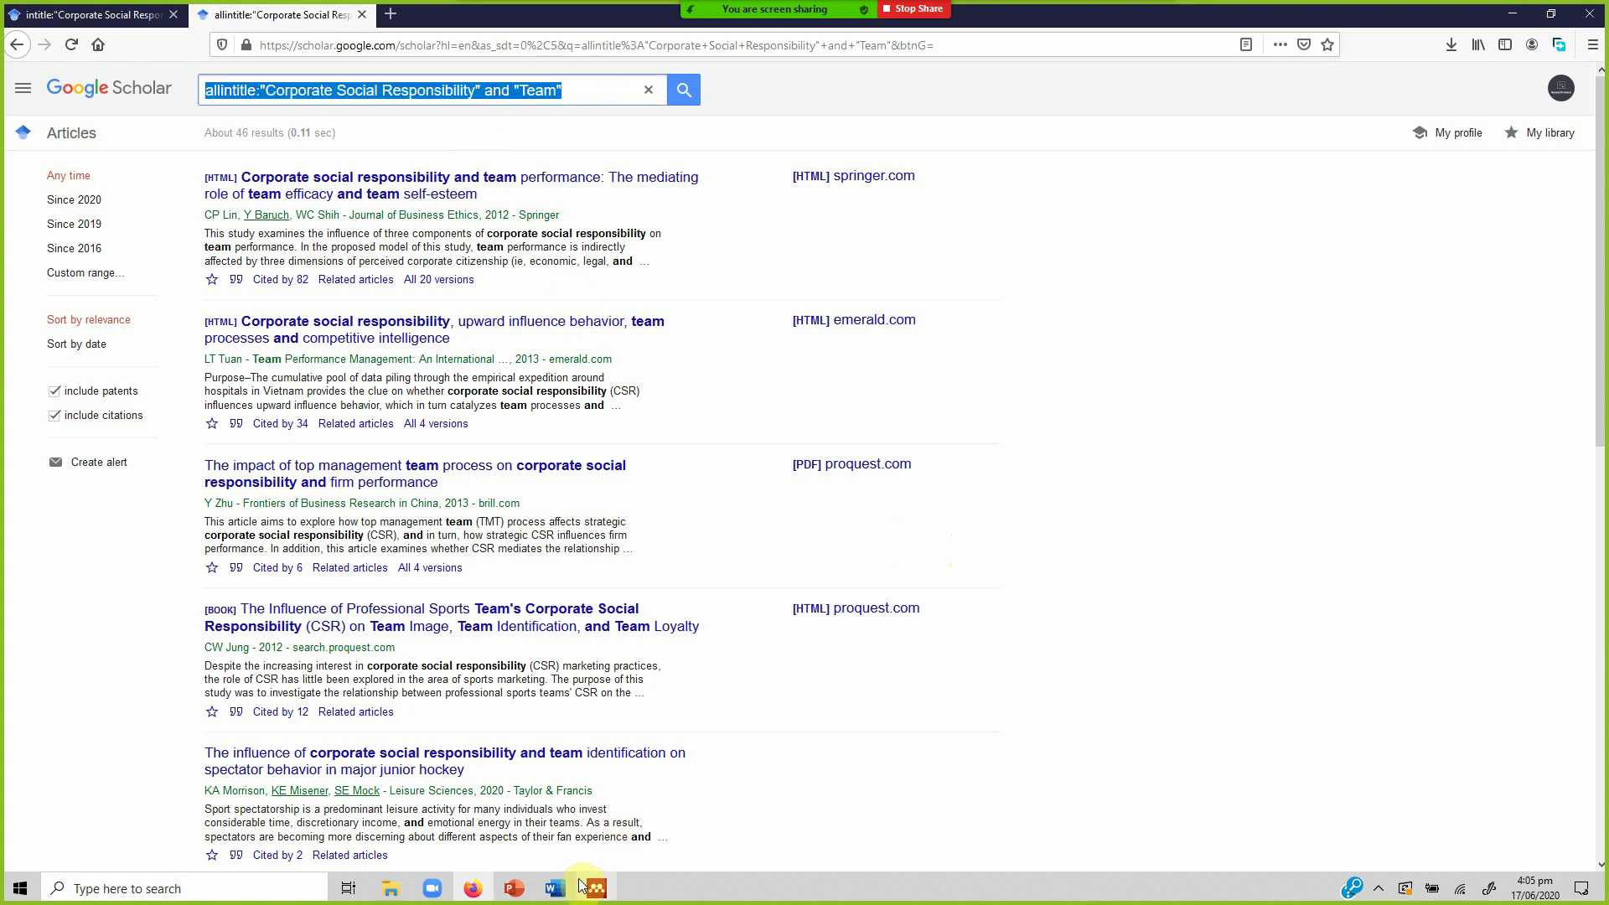
{"action": "left_click", "coordinate": [555, 889]}
{"action": "left_click", "coordinate": [623, 361]}
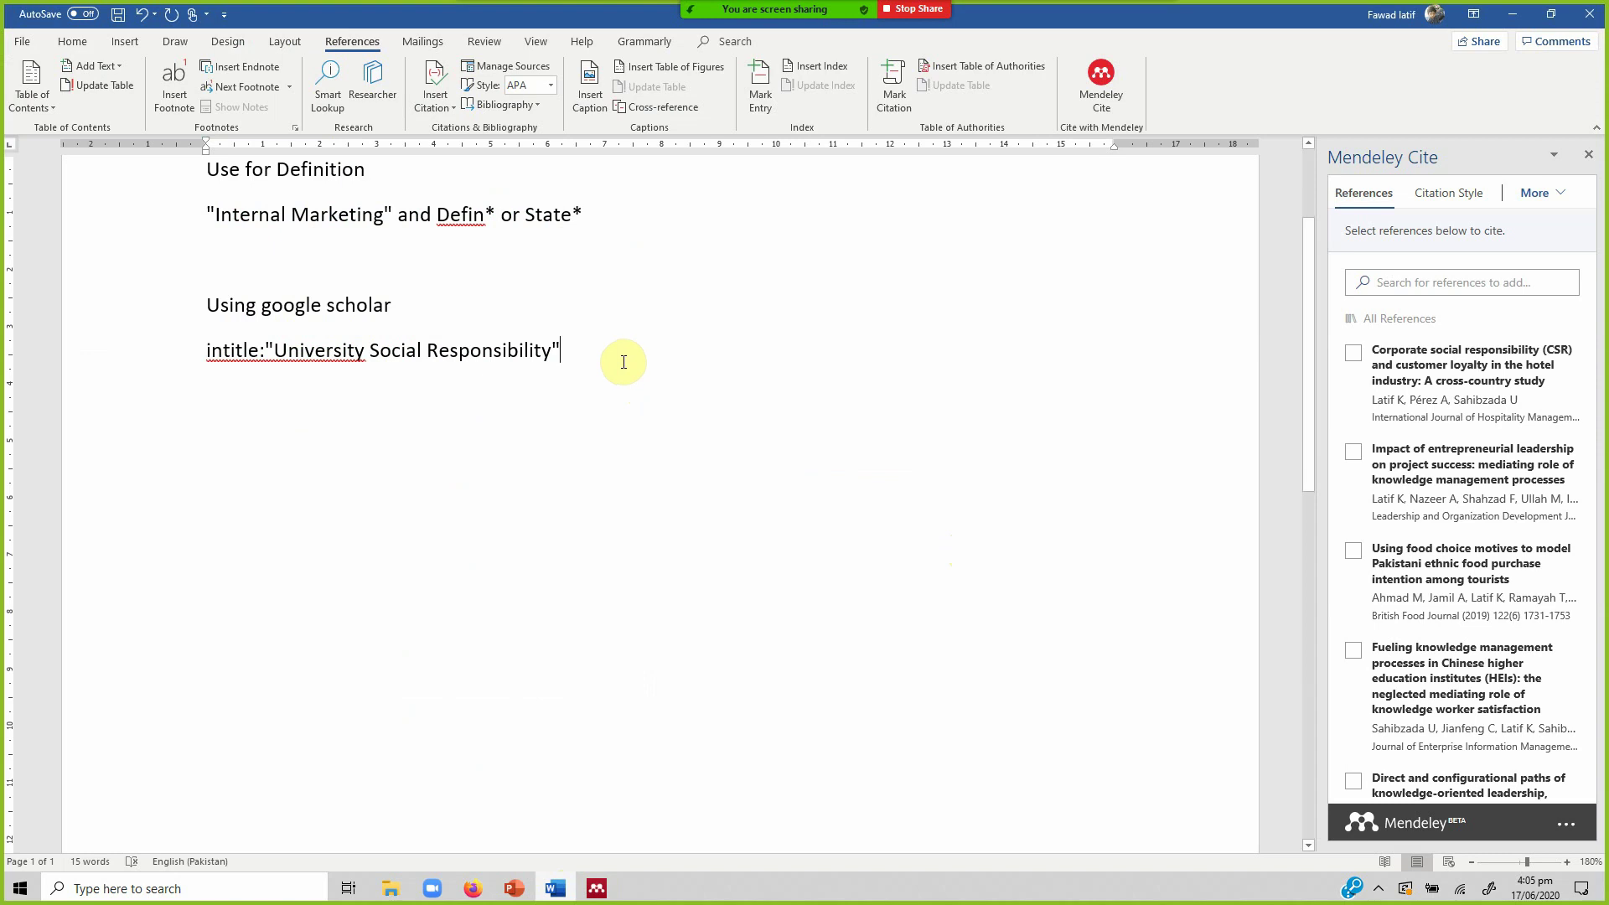
{"action": "key", "text": "Return"}
{"action": "key", "text": "Return"}
{"action": "key", "text": "ctrl+v"}
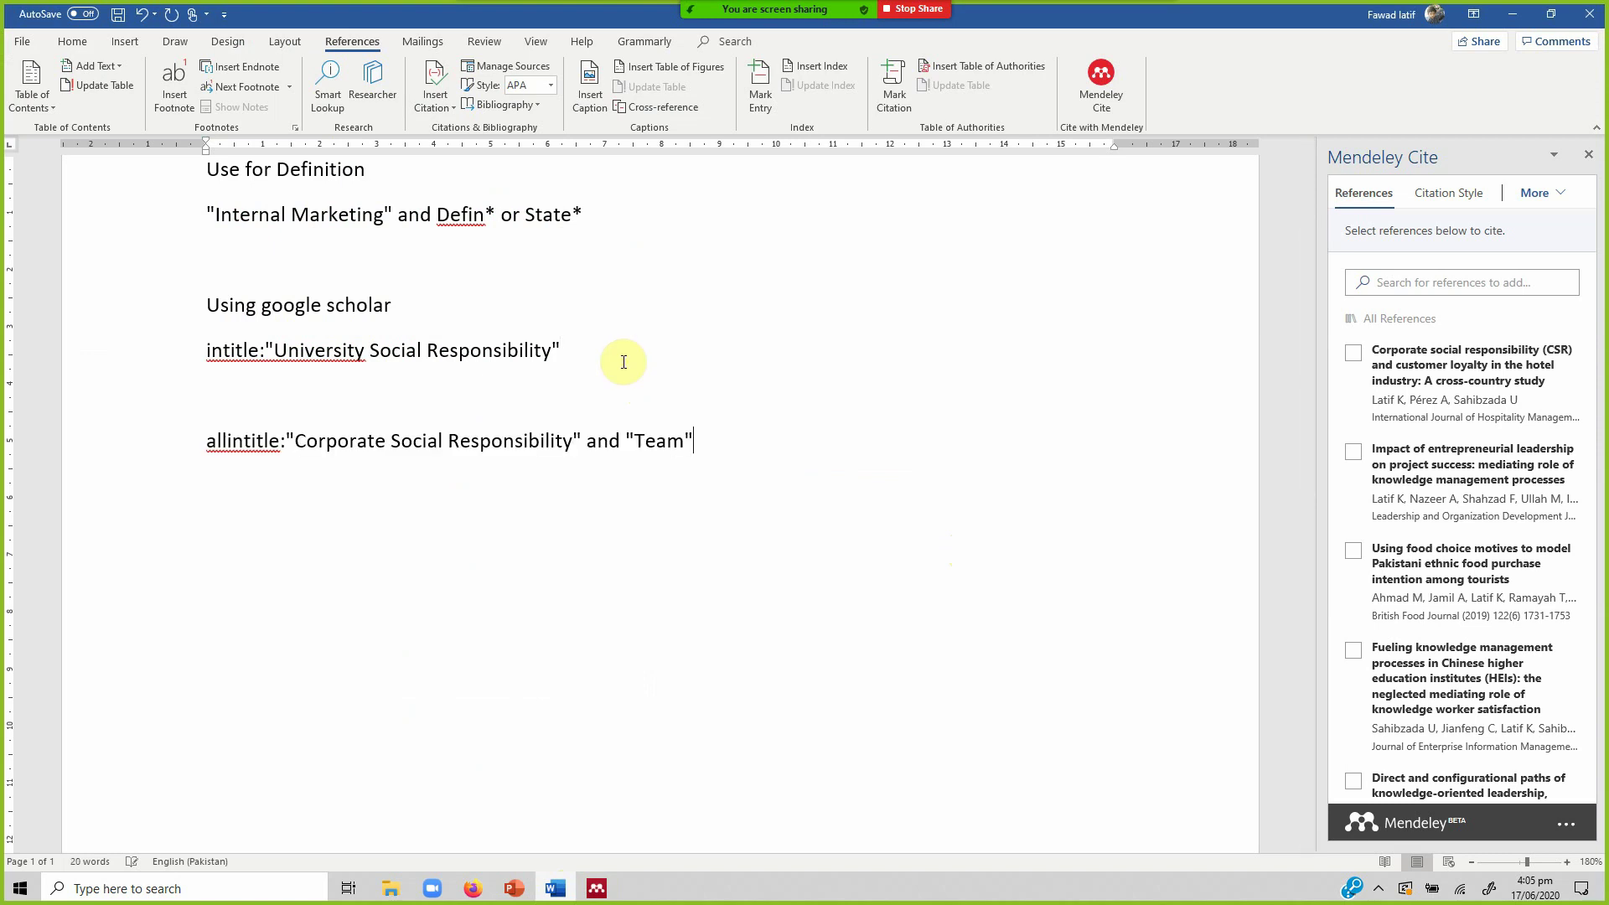
{"action": "key", "text": "Up"}
{"action": "key", "text": "Delete"}
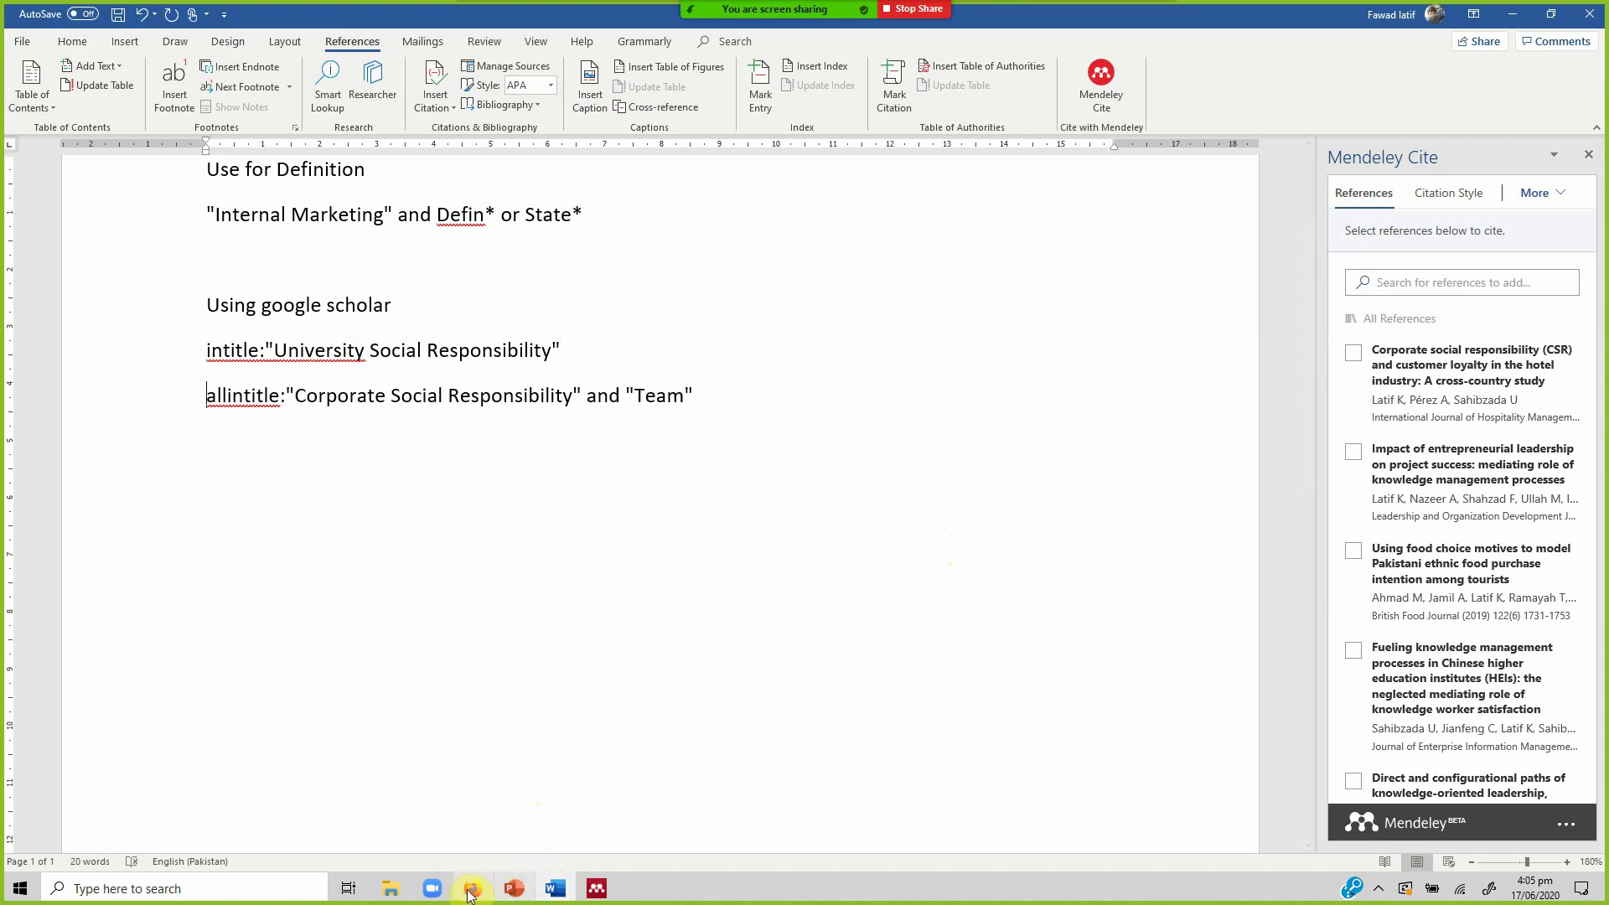
Step: Return to Google Scholar in the browser, replace the whole query with intext: "Hybrid Entrepreneurship" and run the search
{"action": "left_click", "coordinate": [473, 888]}
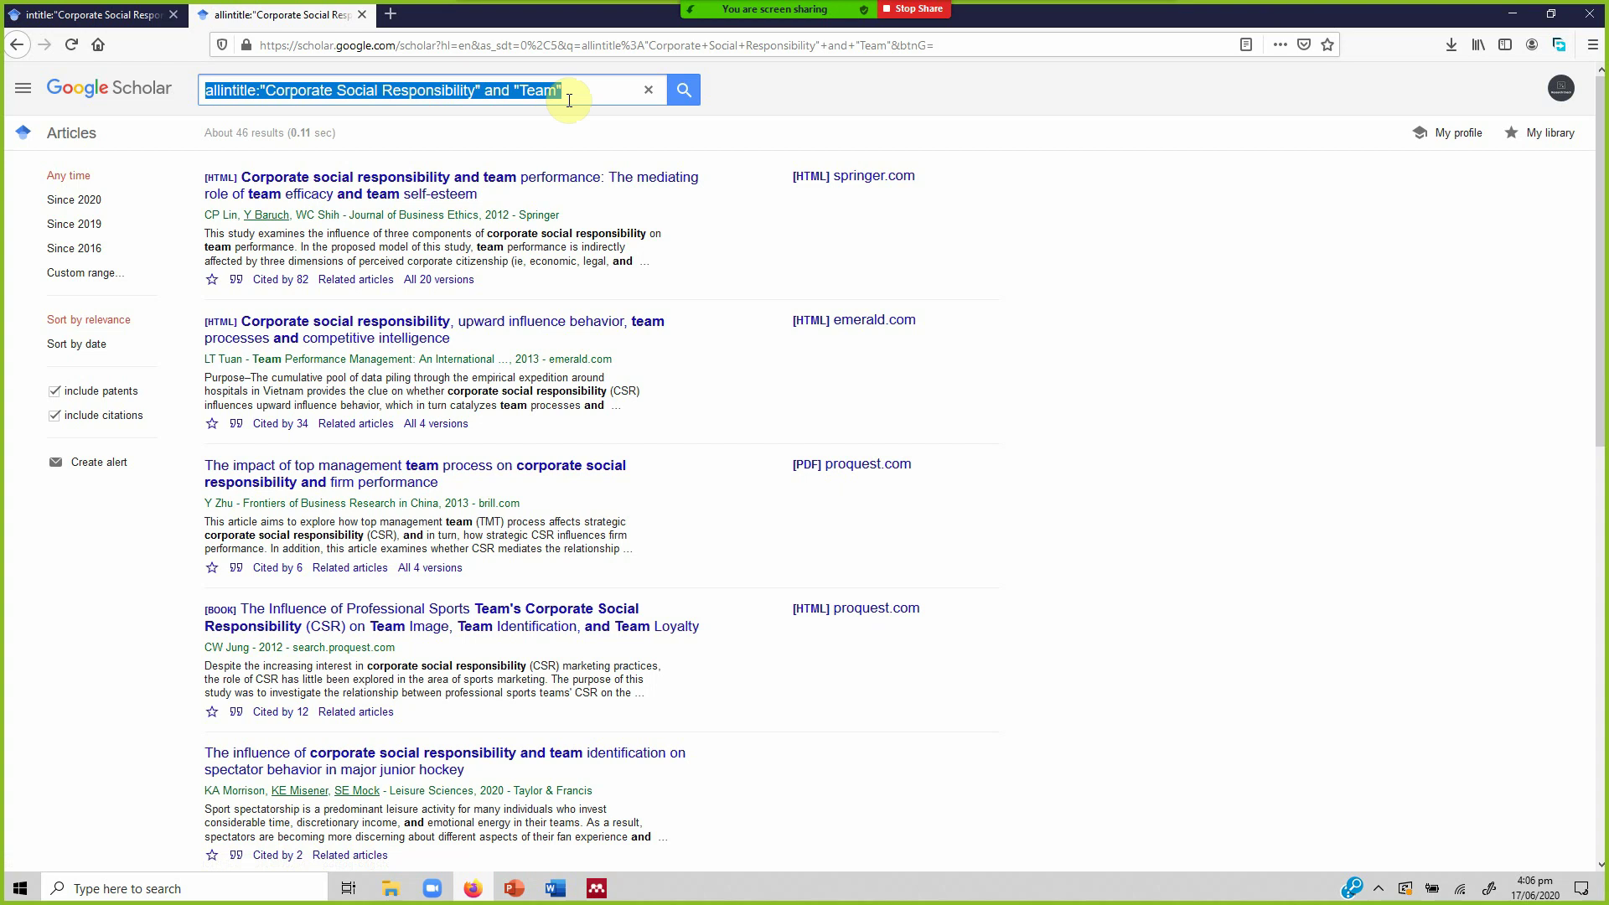
{"action": "key", "text": "Home"}
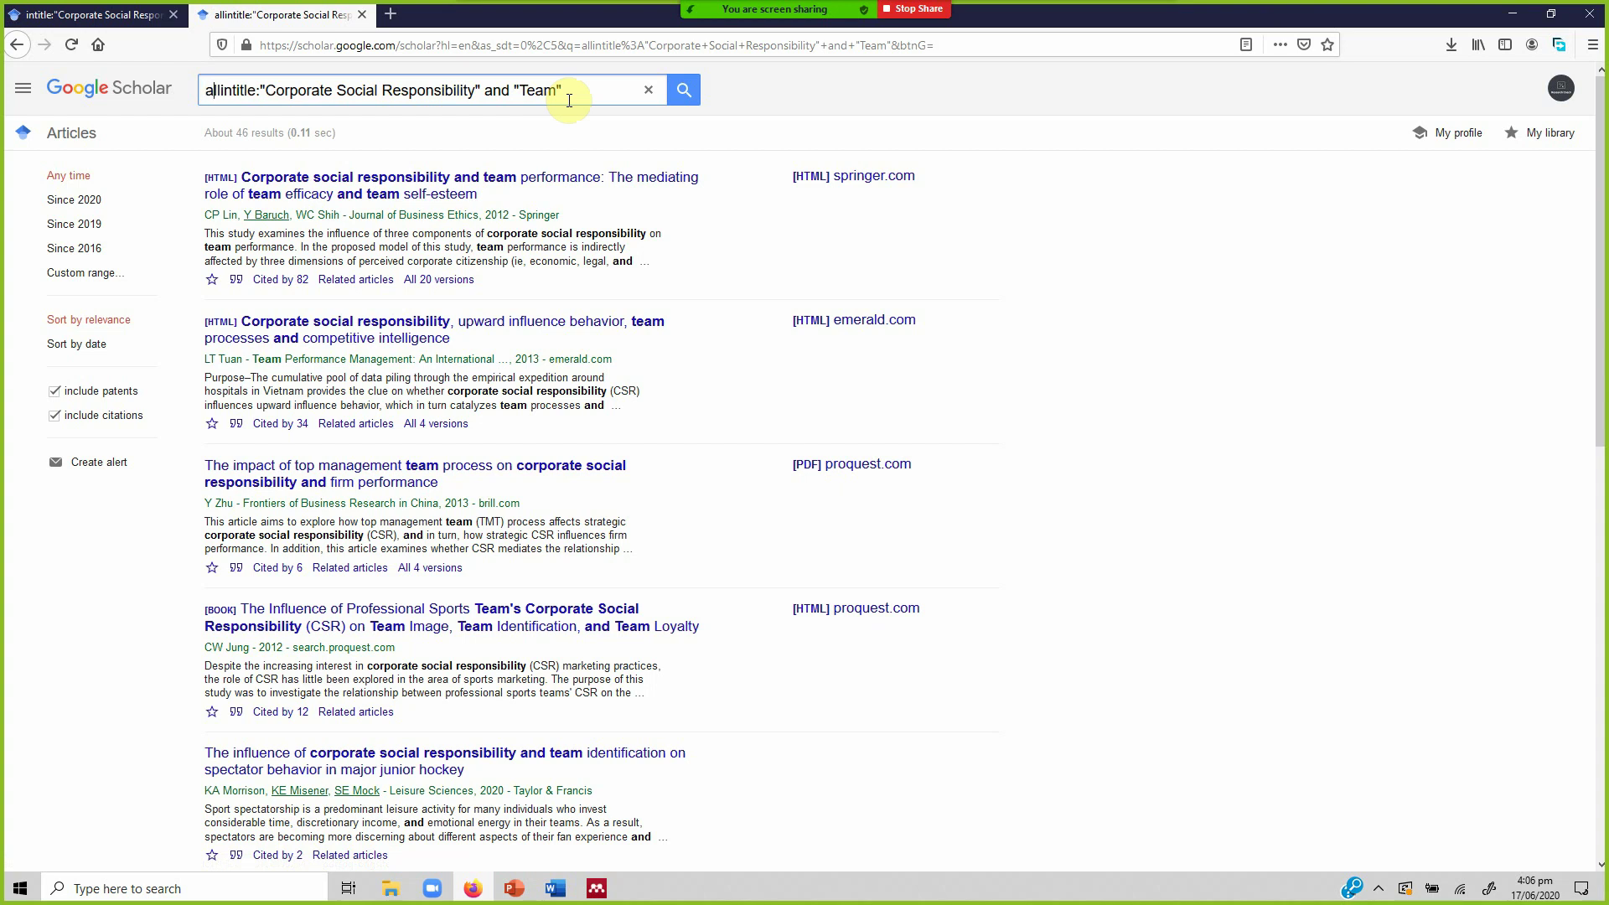
{"action": "key", "text": "Right"}
{"action": "key", "text": "Right"}
{"action": "key", "text": "ctrl+a"}
{"action": "key", "text": "BackSpace"}
{"action": "type", "text": "inte"}
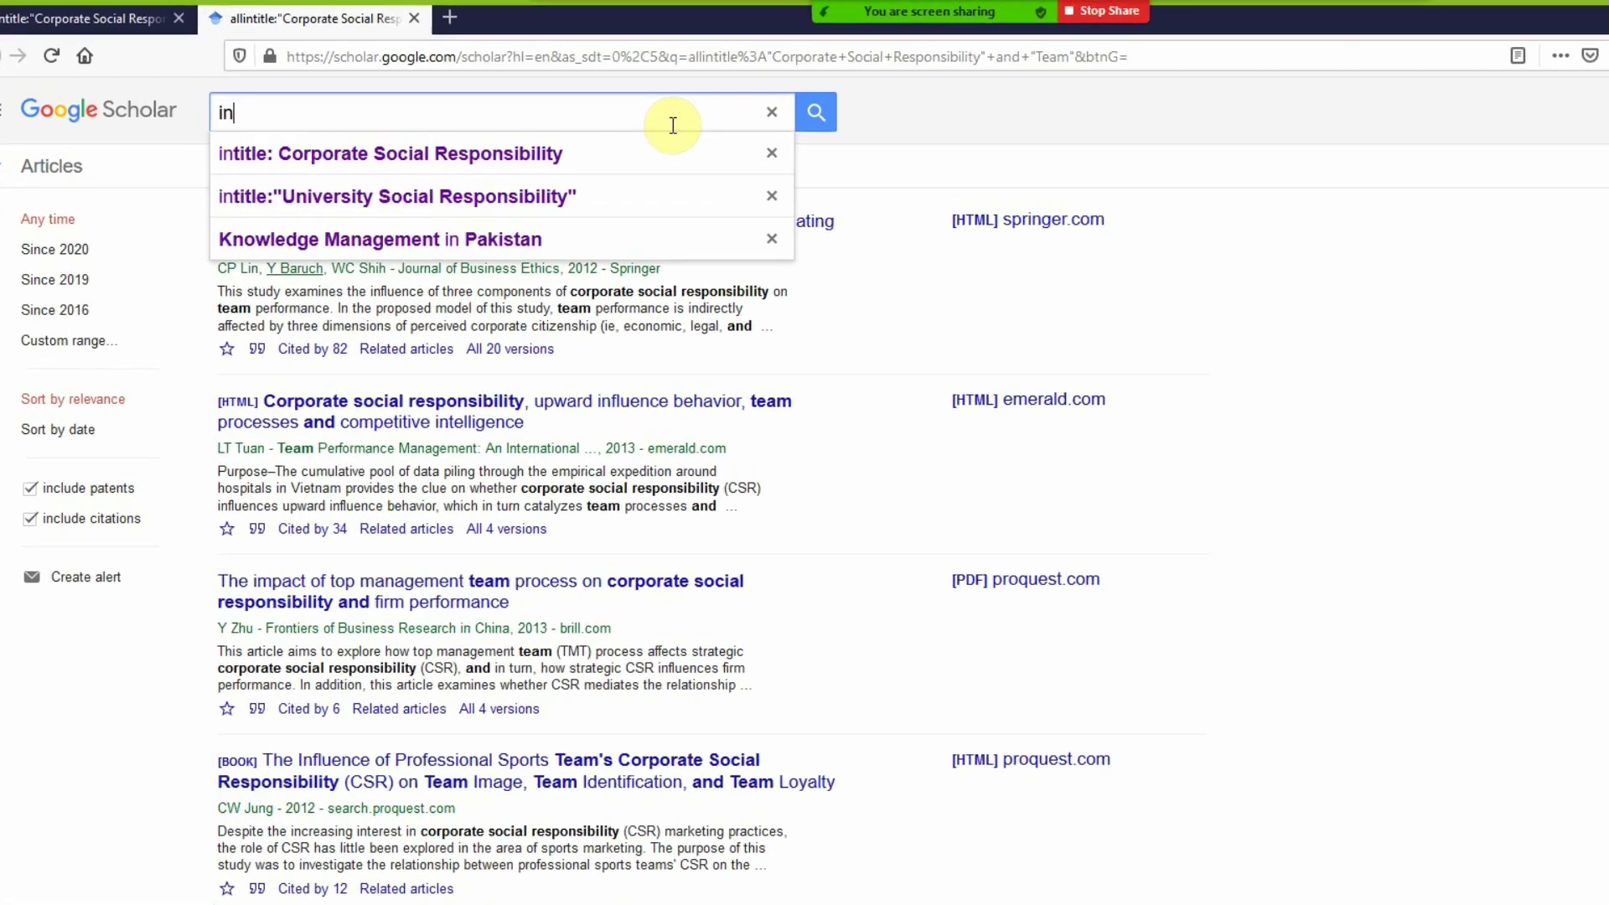
{"action": "type", "text": "xt"}
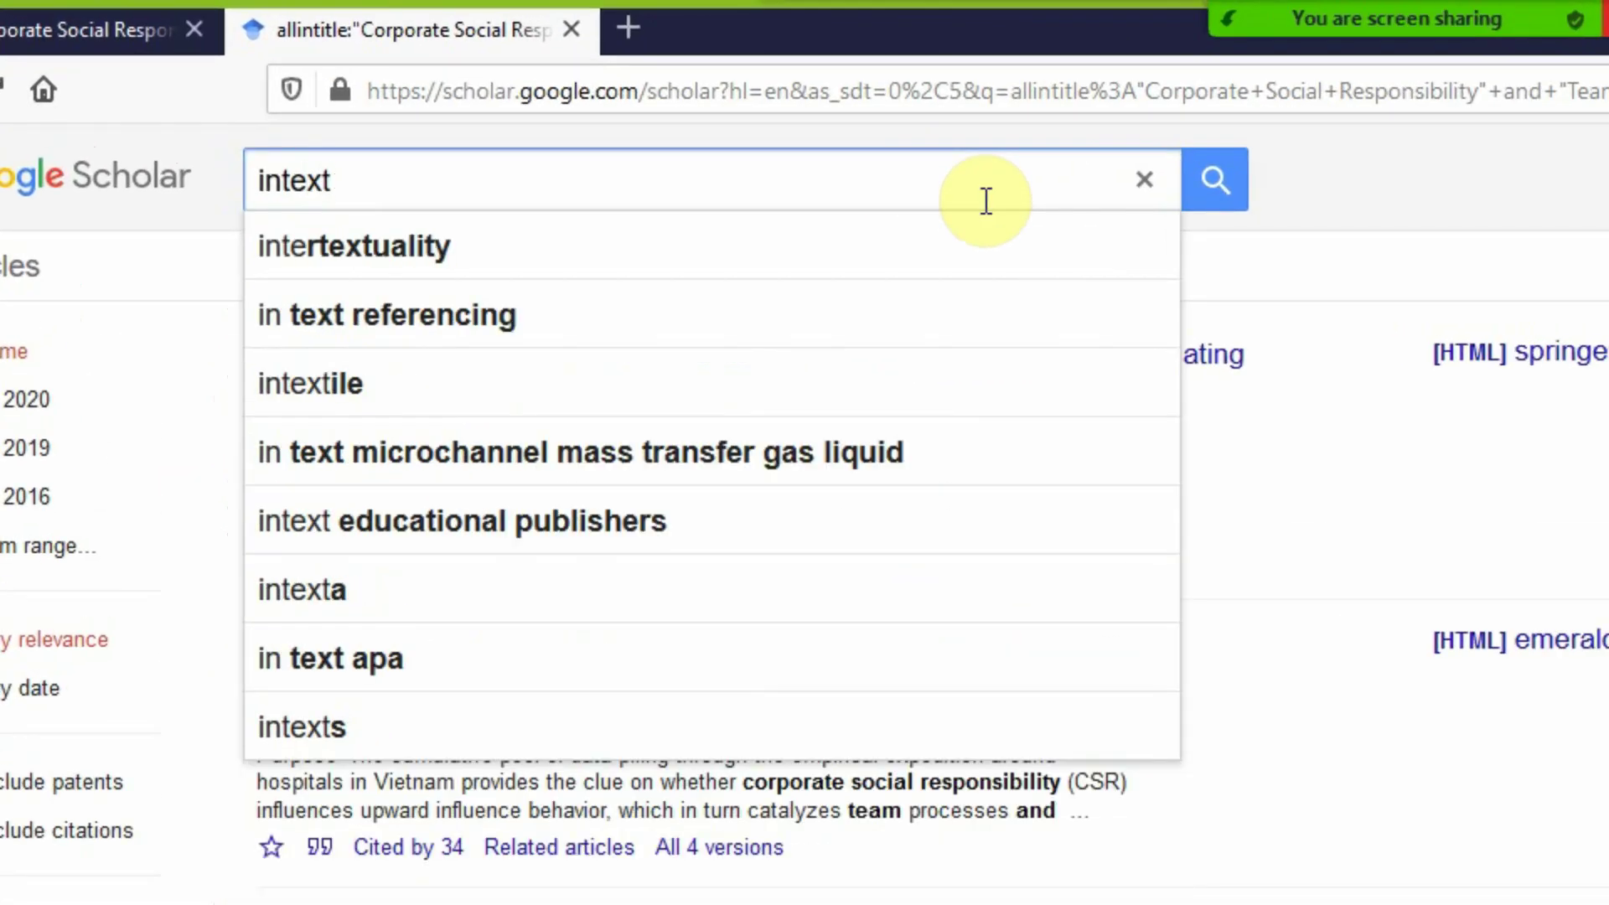
{"action": "type", "text": ": \"\""}
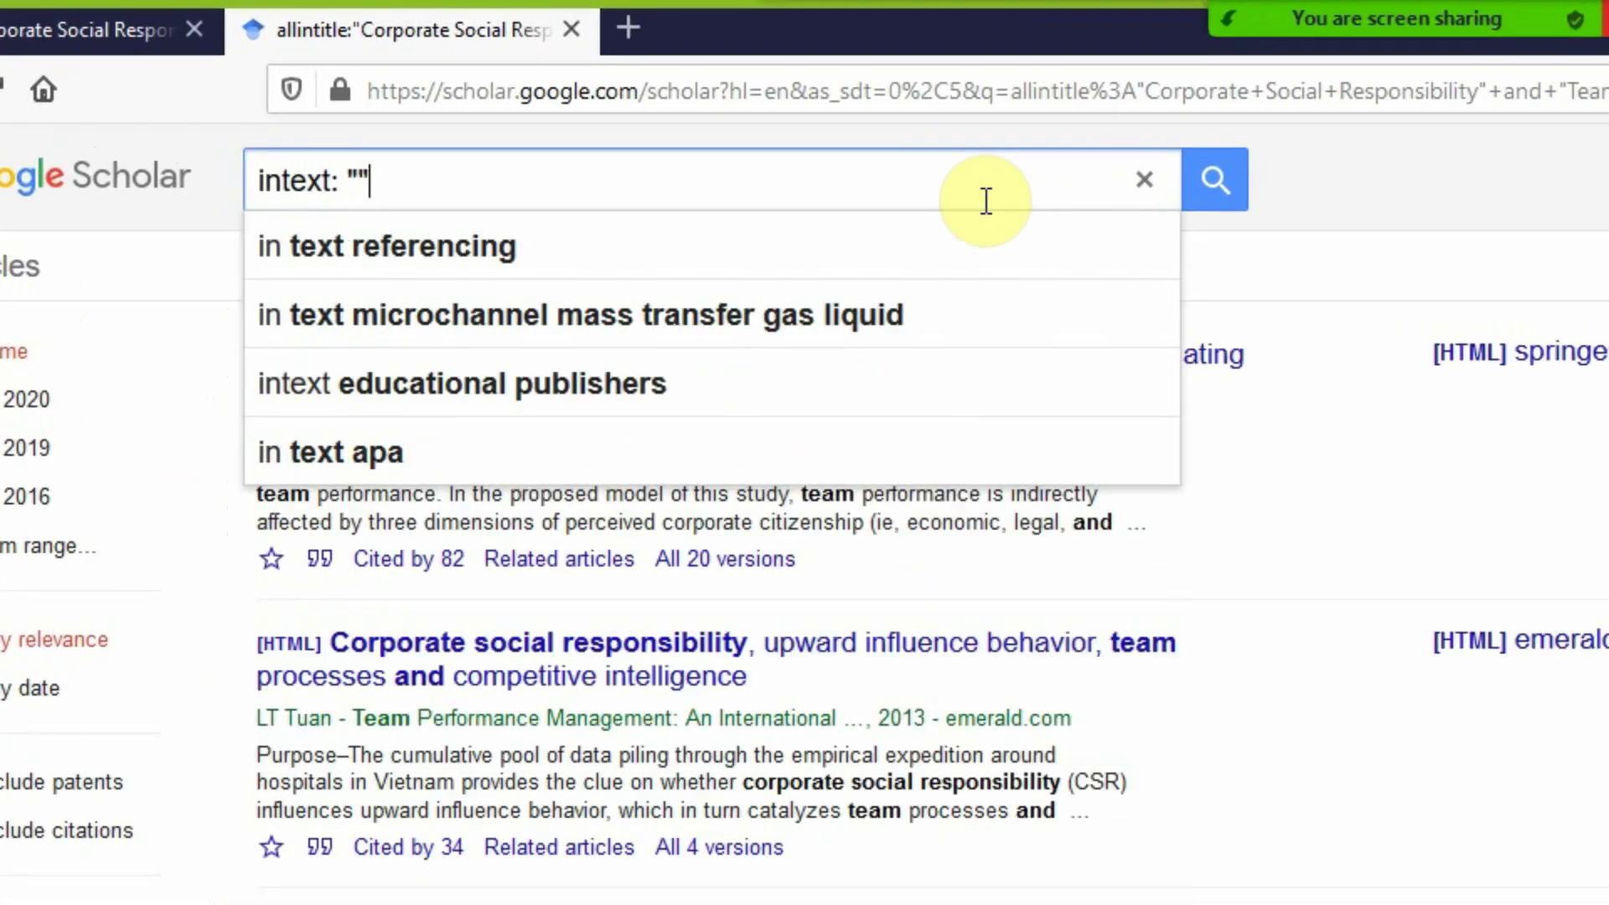
{"action": "key", "text": "Left"}
{"action": "type", "text": "Hybrid "}
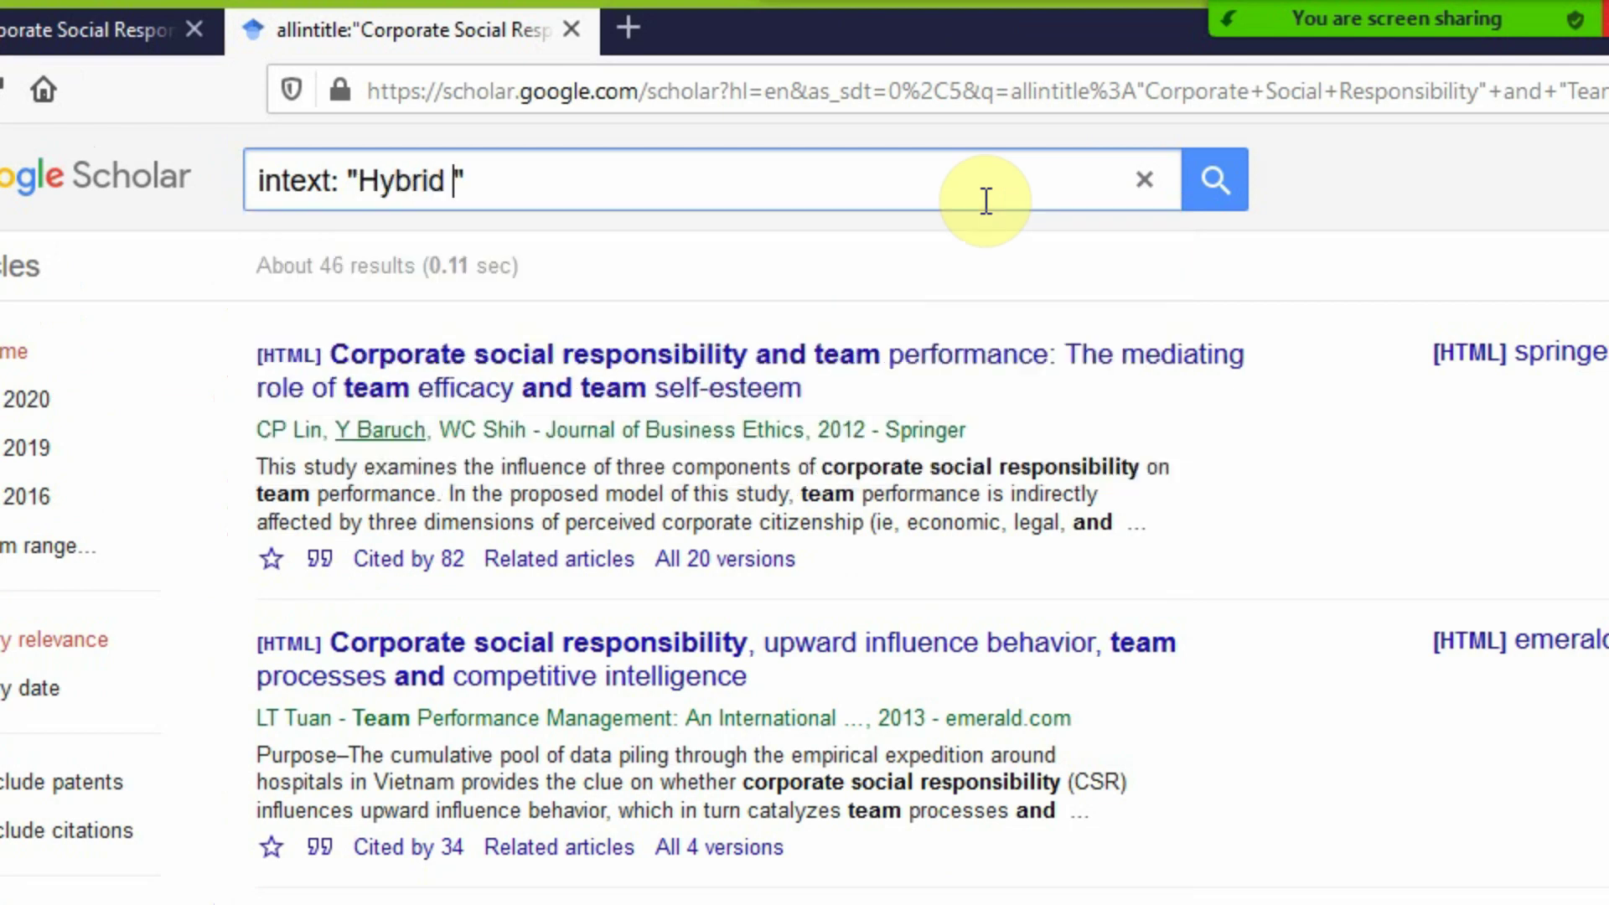
{"action": "type", "text": "Entrep"}
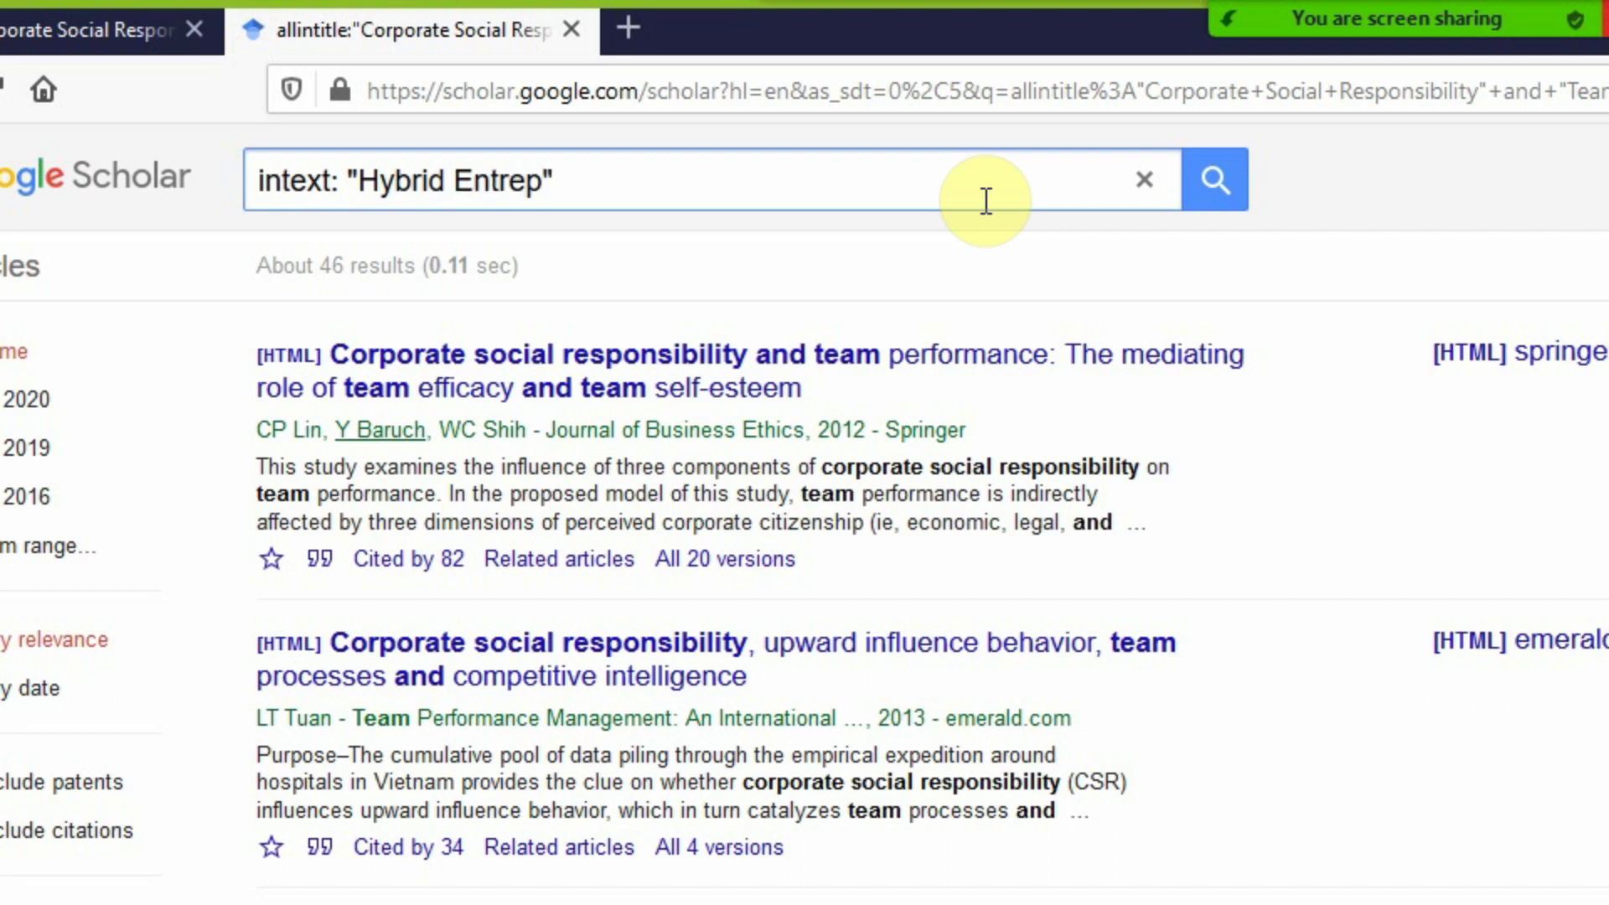
{"action": "type", "text": "reneurship"}
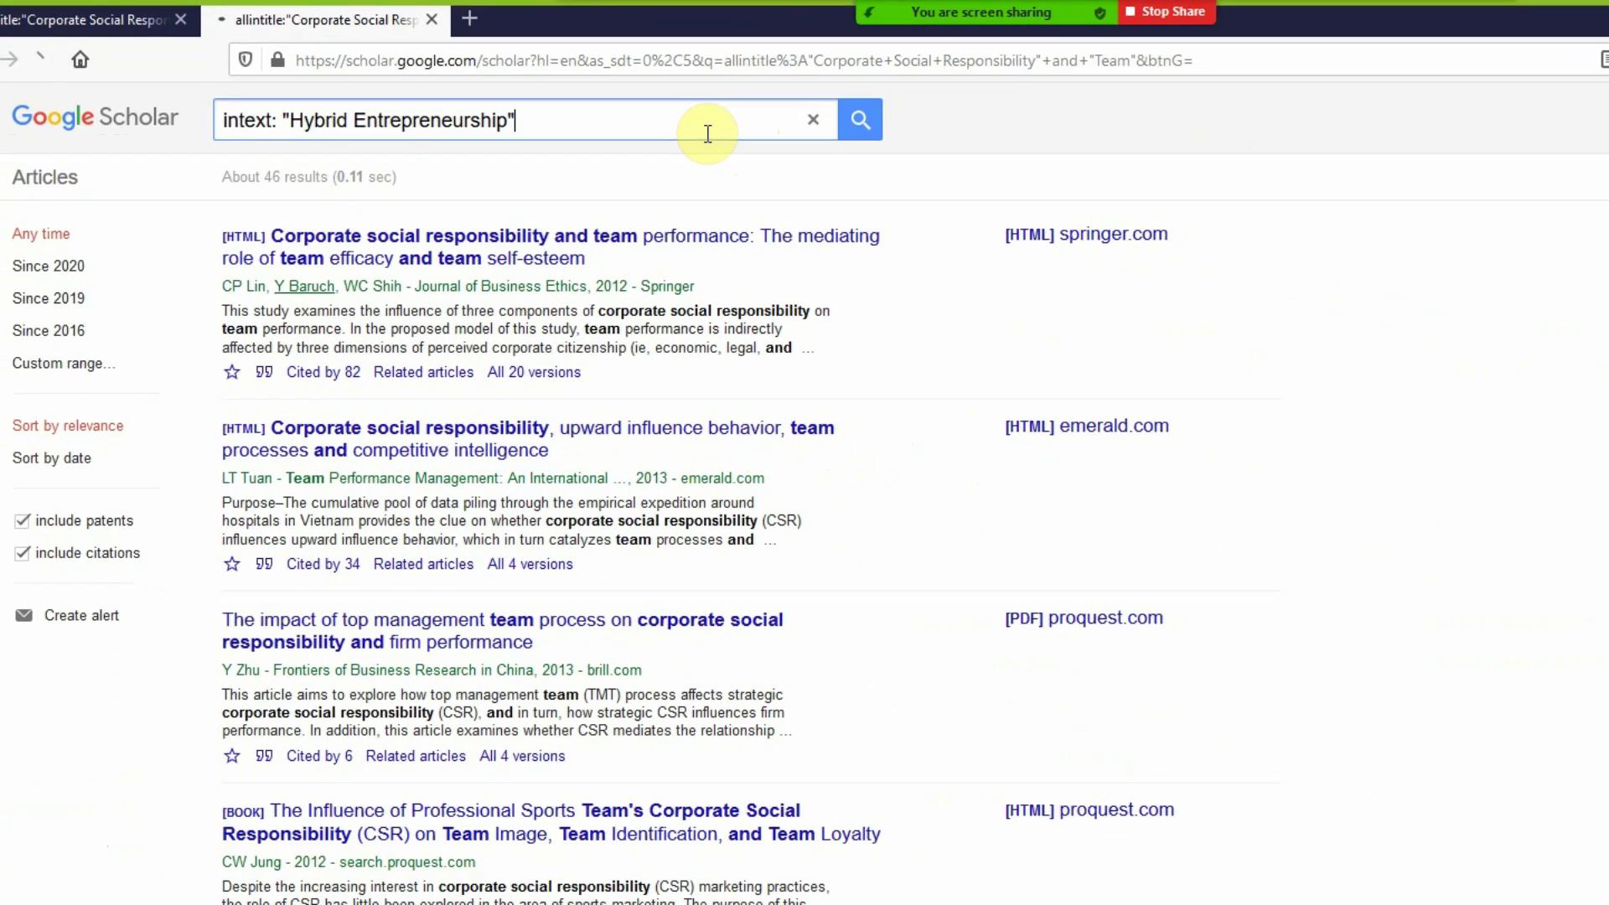
{"action": "key", "text": "Return"}
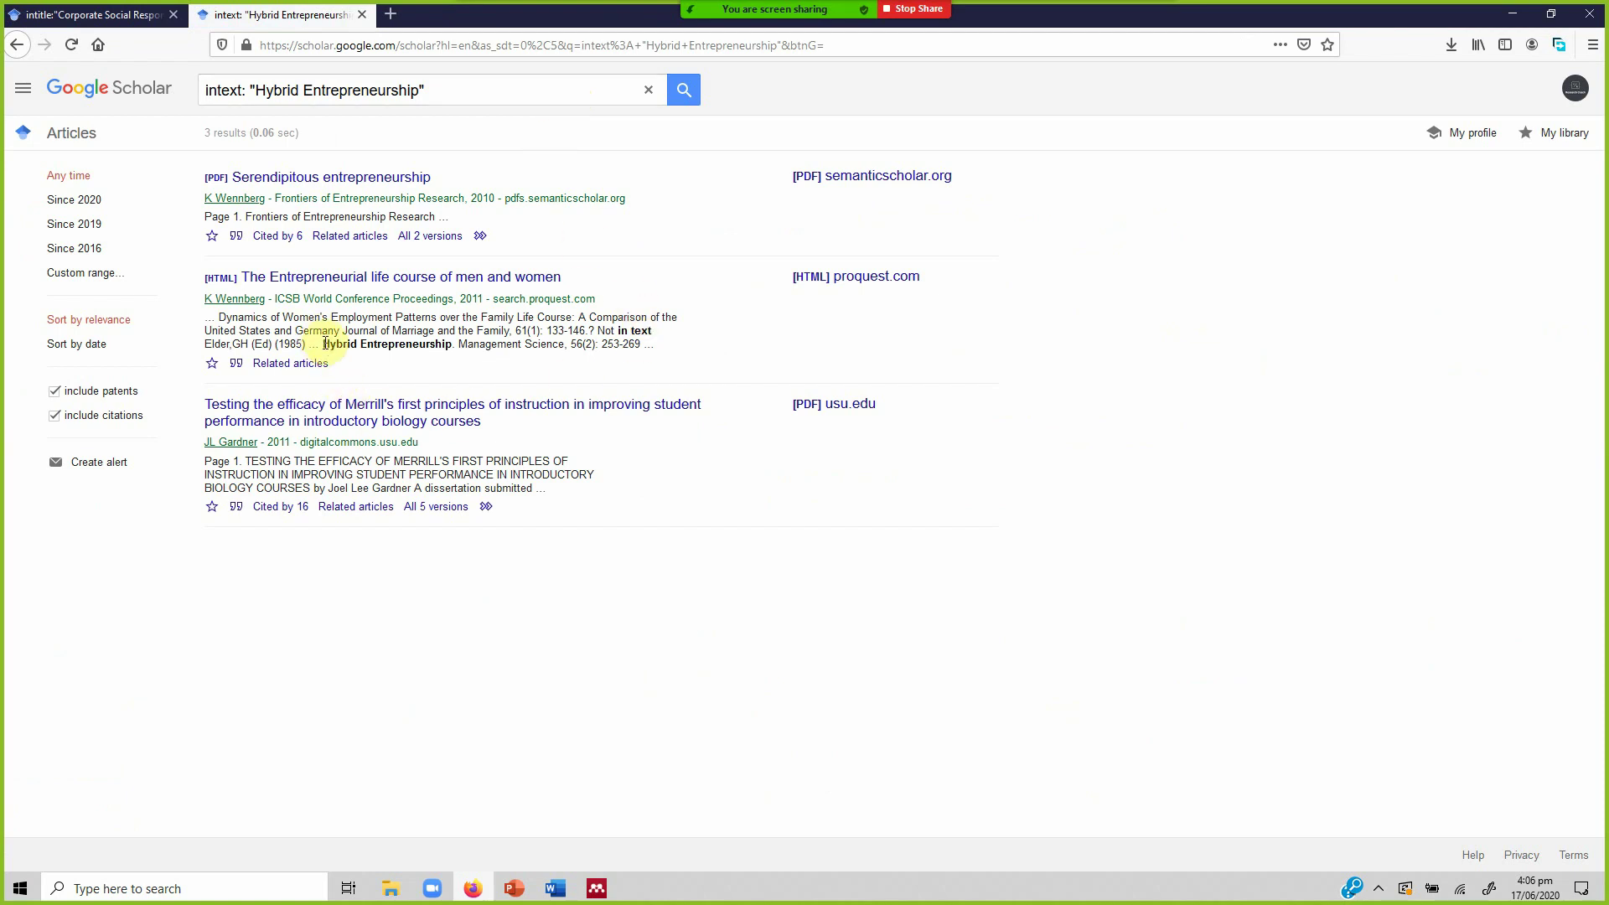
Step: Remove the space after the colon so the query reads intext:"Hybrid Entrepreneurship", and rerun the search
{"action": "left_click_drag", "start_coordinate": [325, 344], "coordinate": [449, 346]}
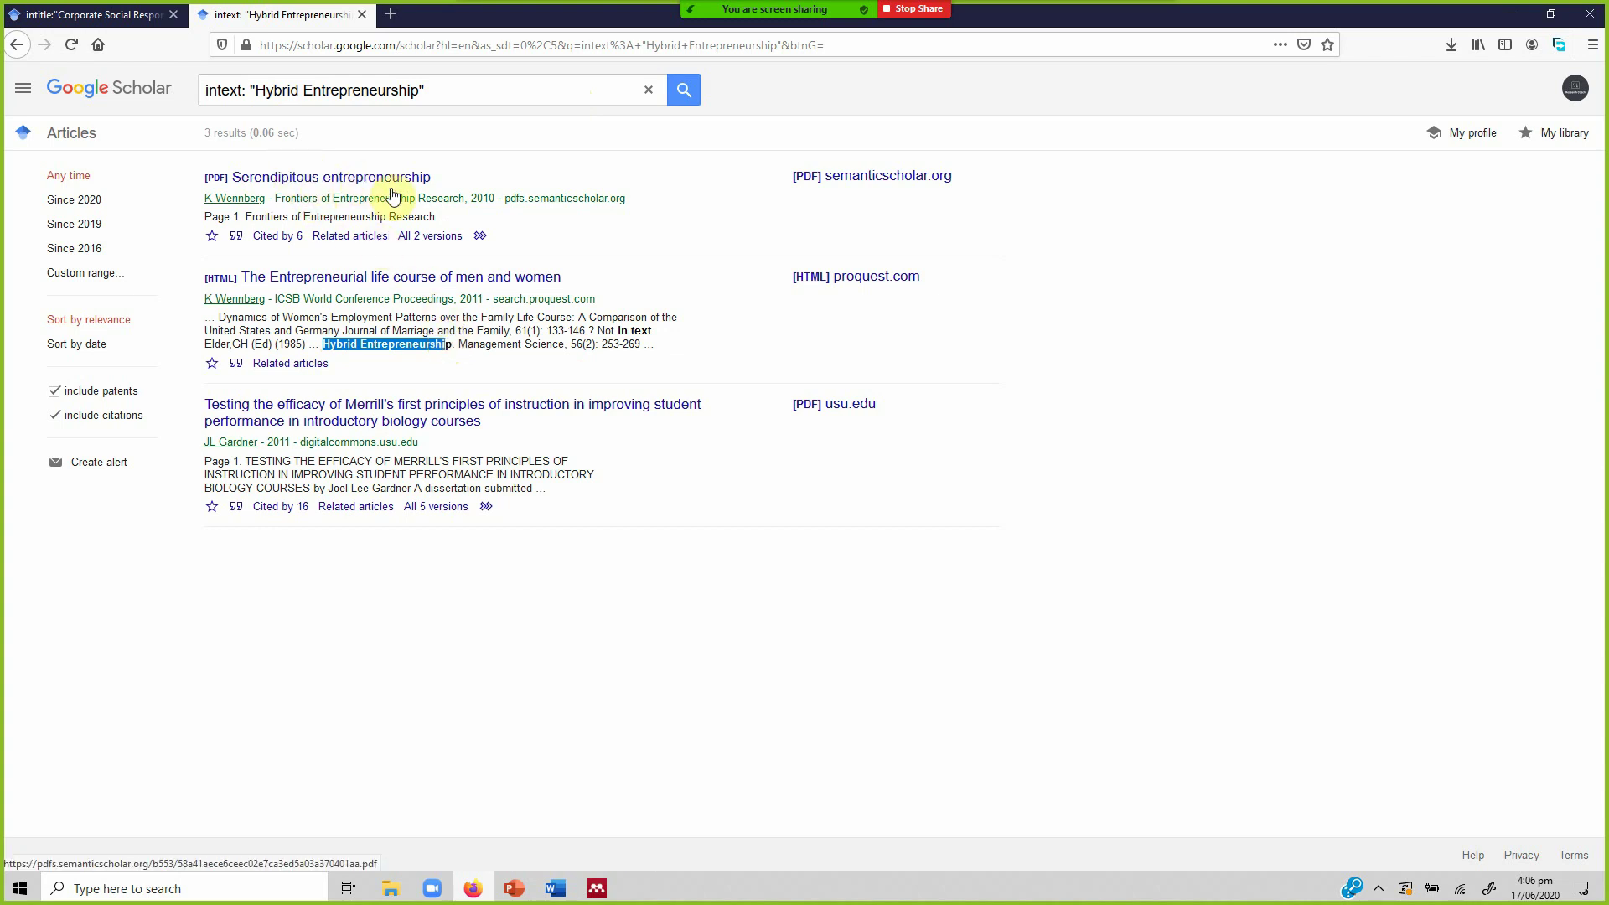
{"action": "left_click", "coordinate": [250, 90]}
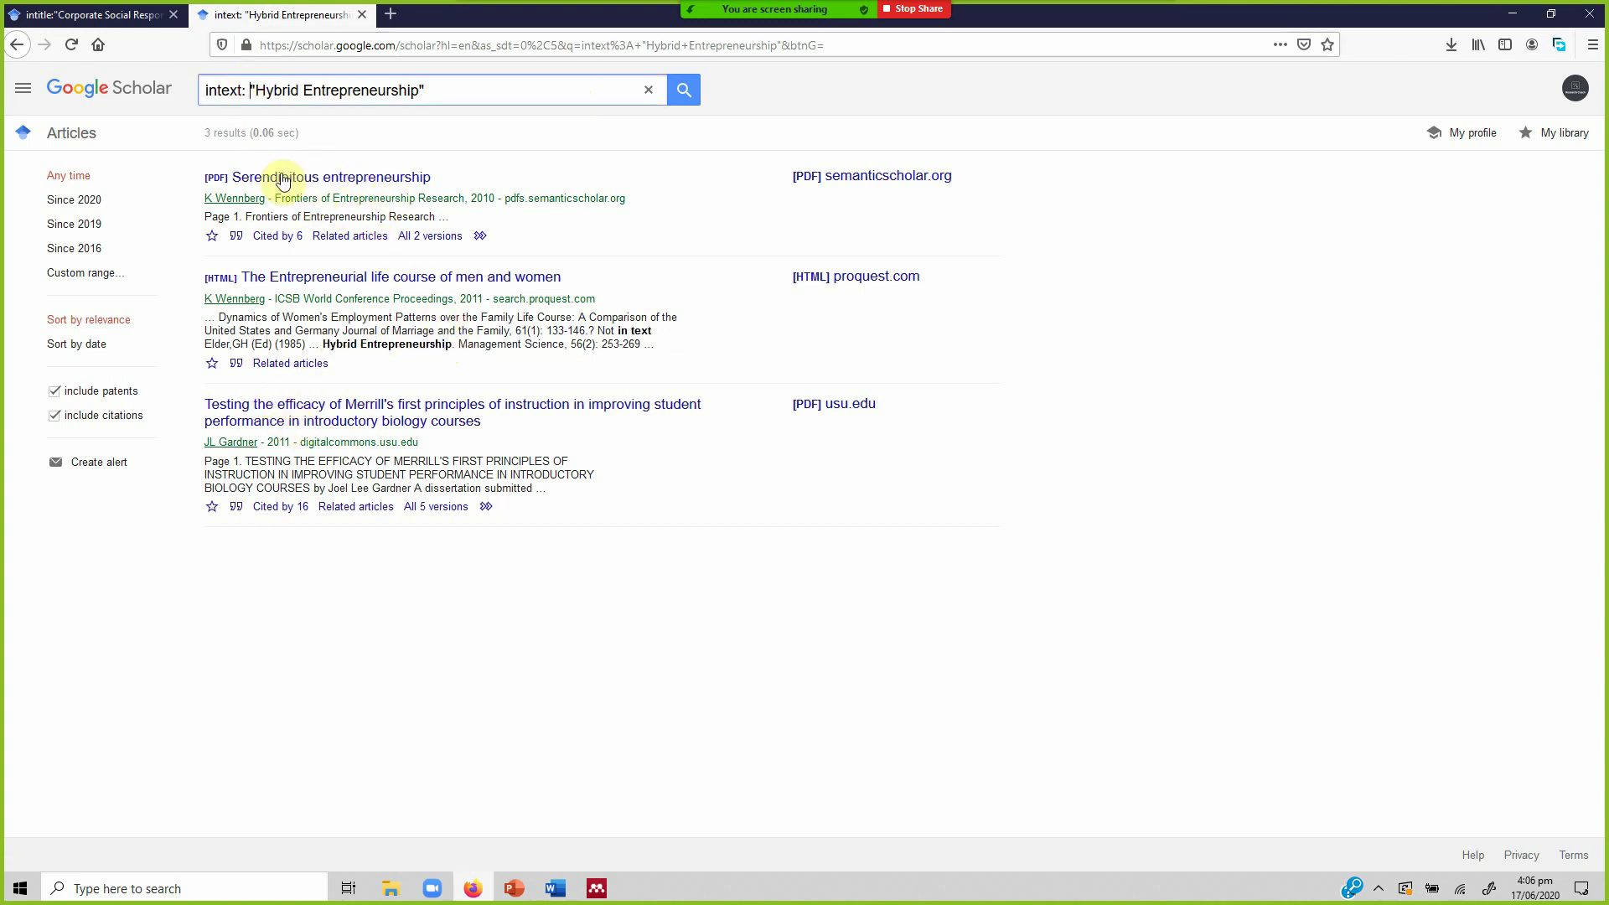
{"action": "key", "text": "BackSpace"}
{"action": "key", "text": "Return"}
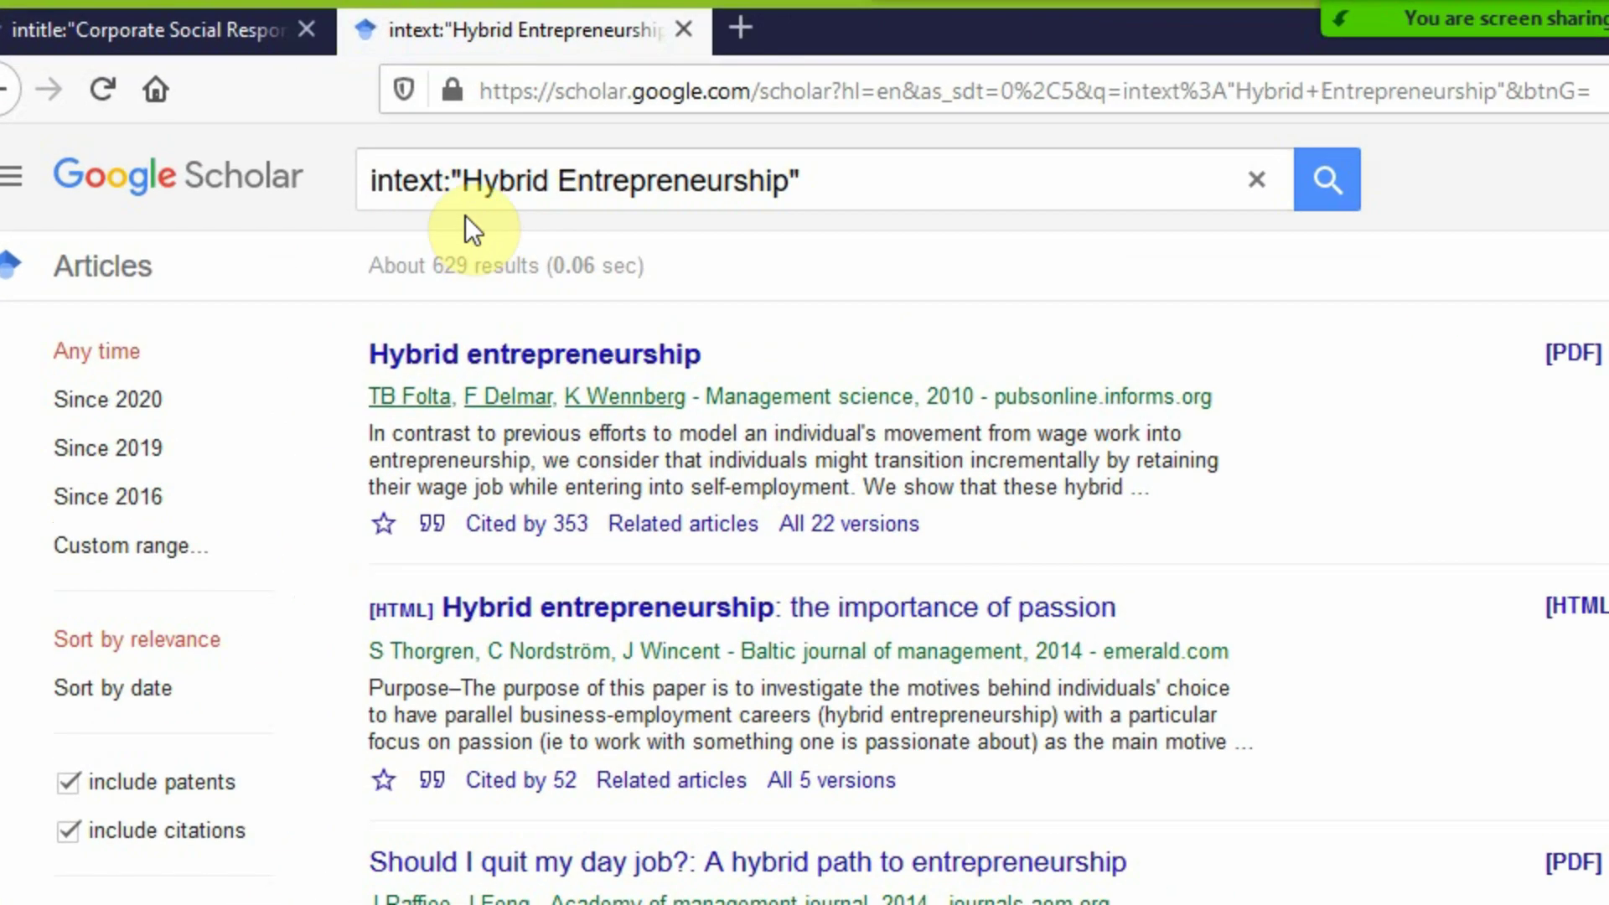
{"action": "left_click", "coordinate": [276, 100]}
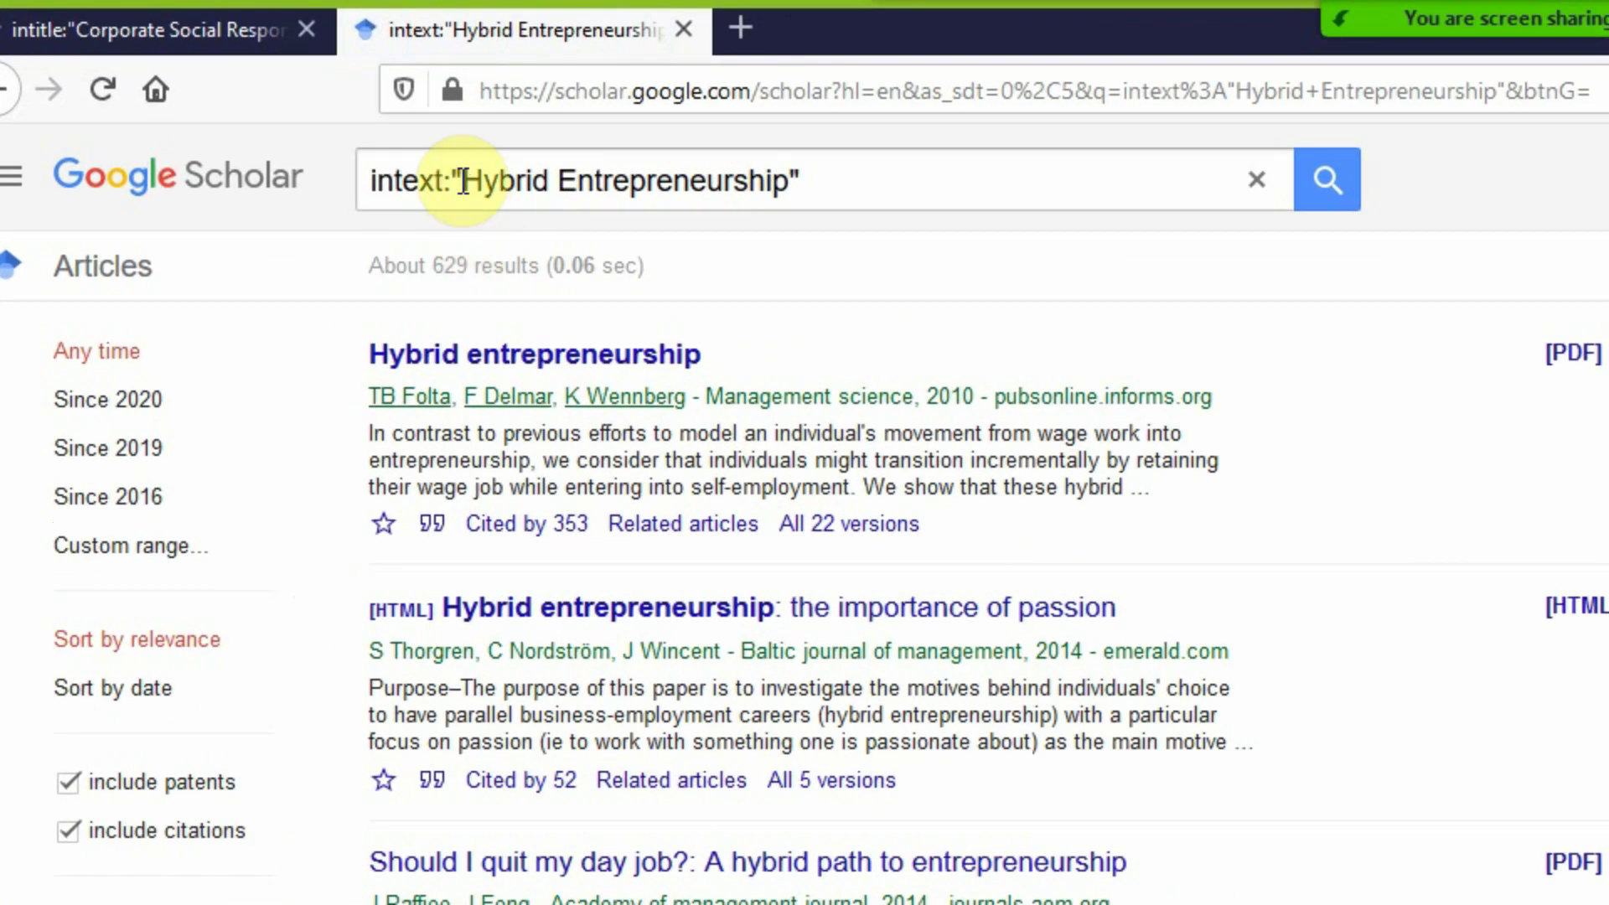
{"action": "key", "text": "Left"}
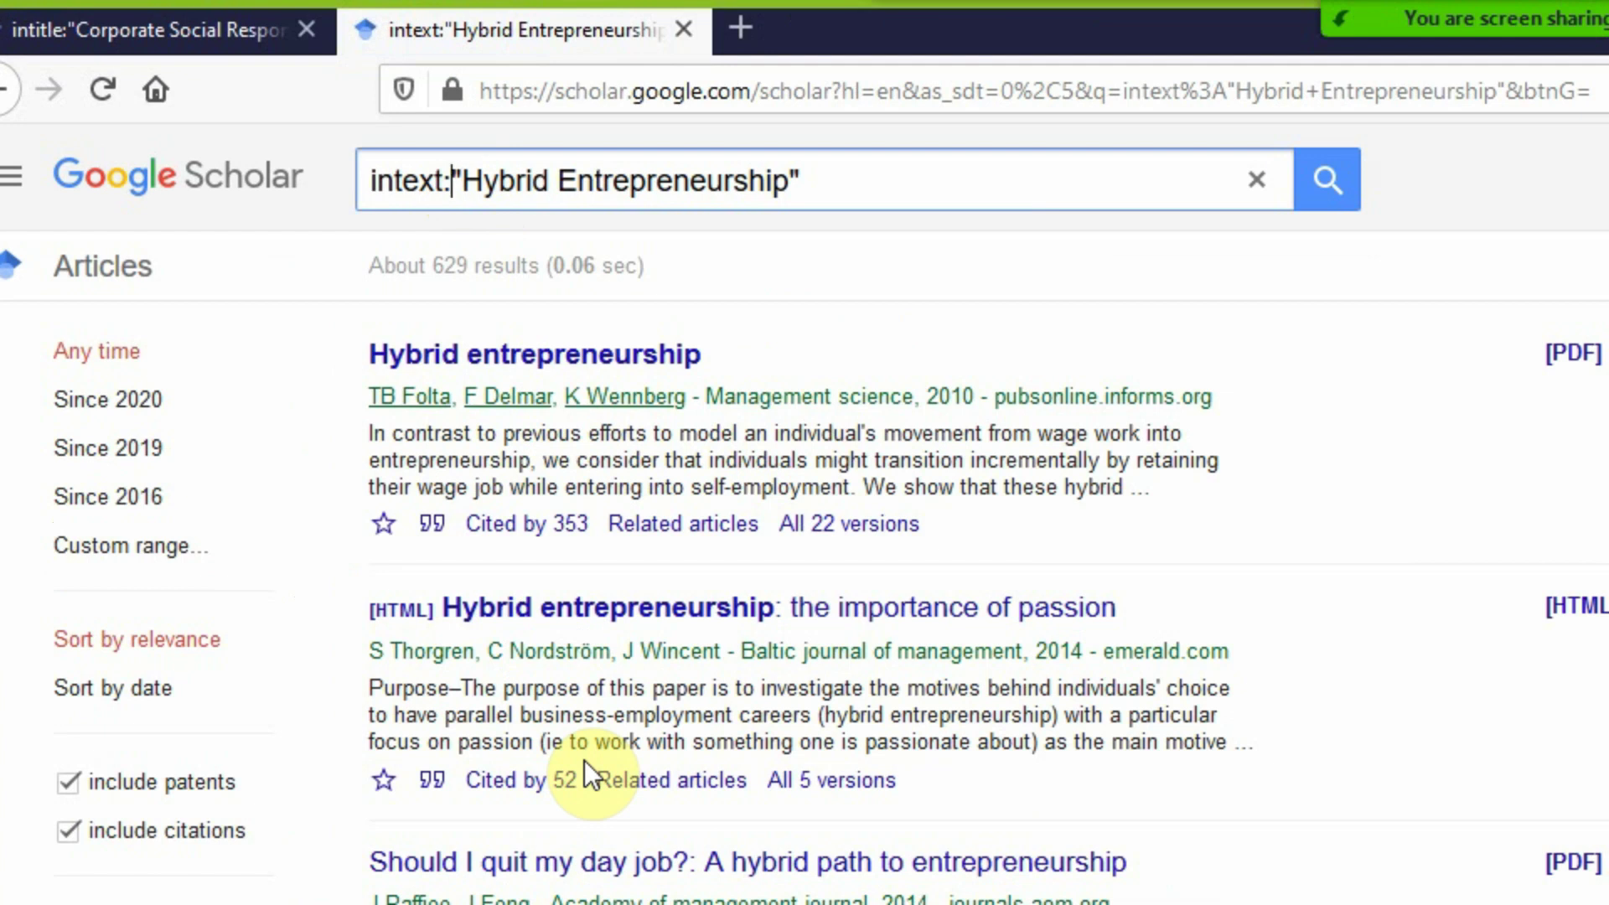
Step: Try the search with a space after the colon, and restore the query to intext:"Hybrid Entrepreneurship" with another search
{"action": "key", "text": "Return"}
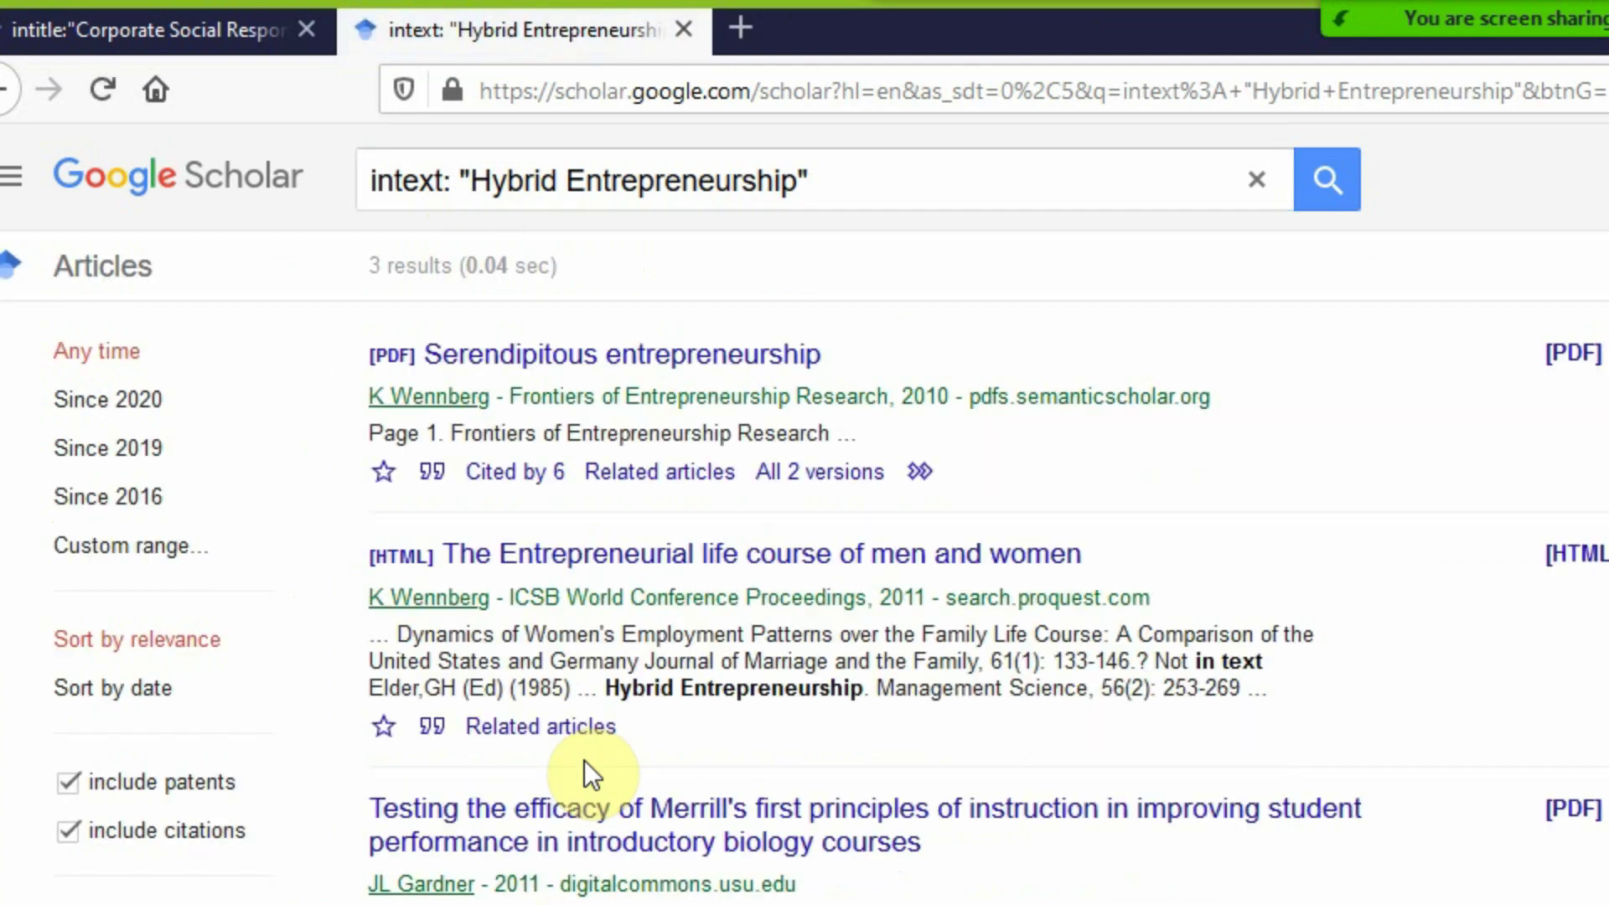
{"action": "key", "text": "BackSpace"}
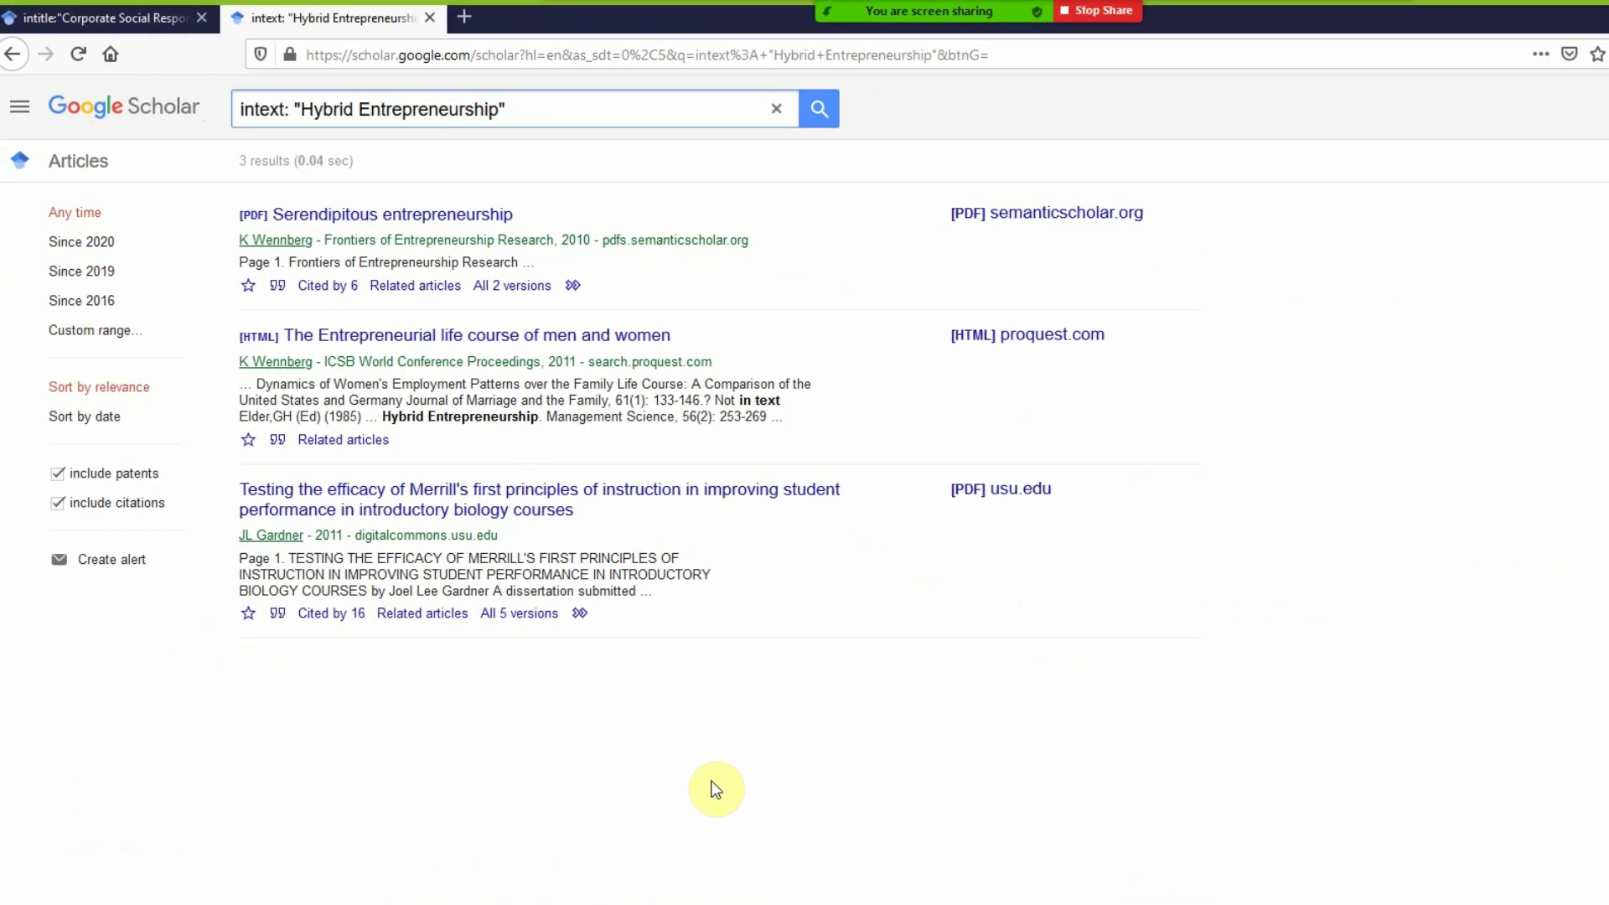
{"action": "key", "text": "Return"}
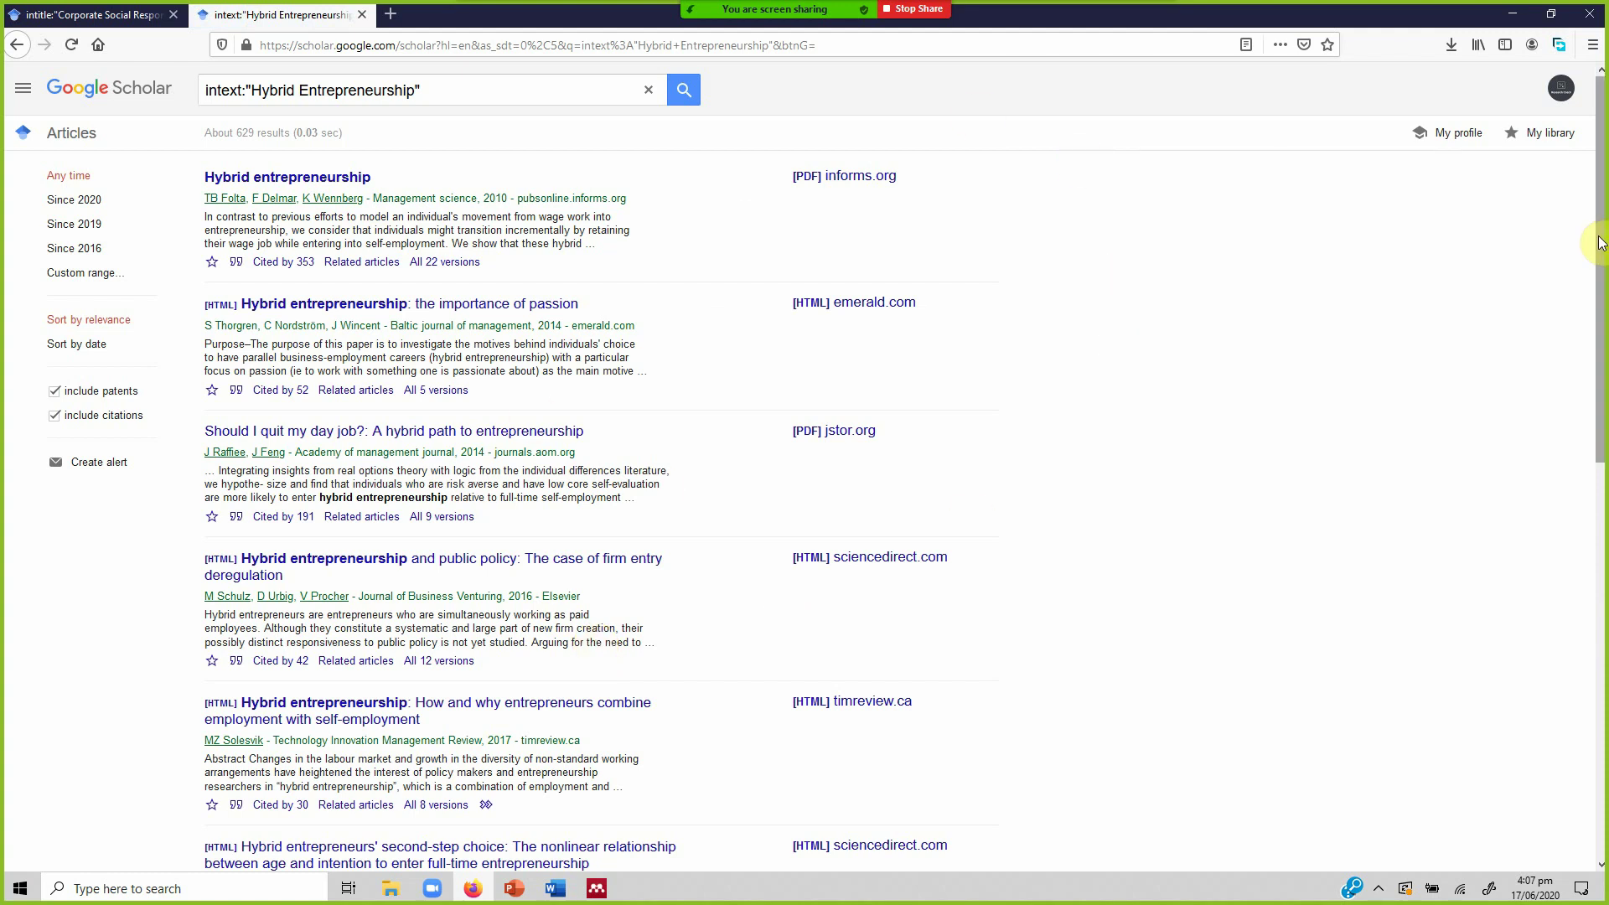
Step: Look through the first page of results and examine where the exact phrase "hybrid entrepreneurship" occurs in titles and abstract snippets
{"action": "left_click_drag", "start_coordinate": [1602, 243], "coordinate": [1602, 767]}
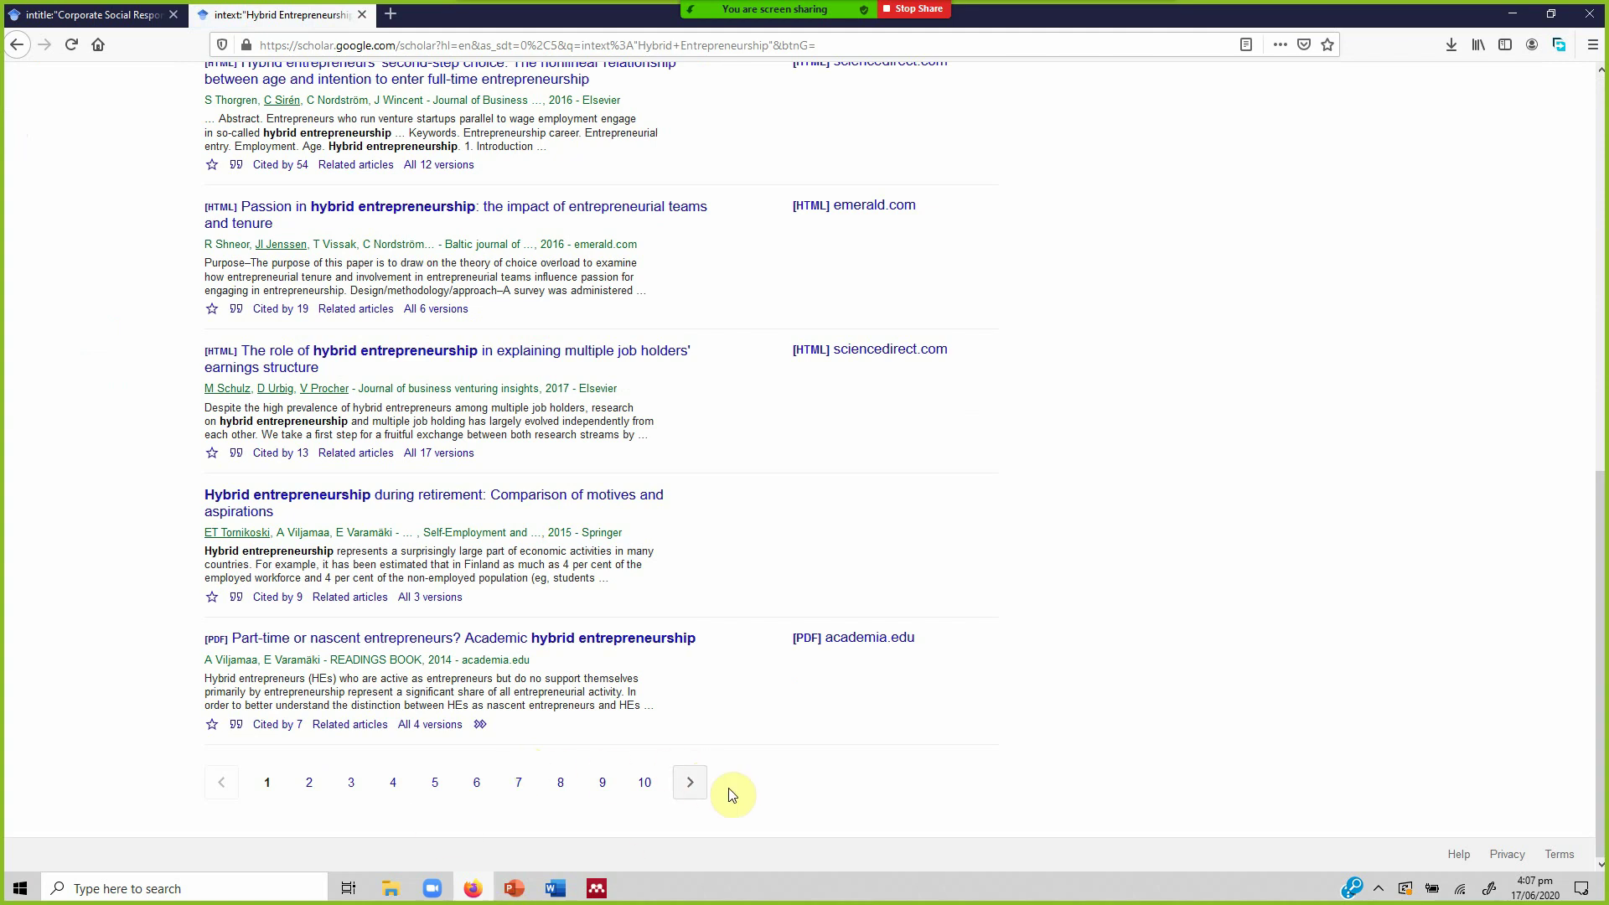
{"action": "left_click", "coordinate": [1600, 81]}
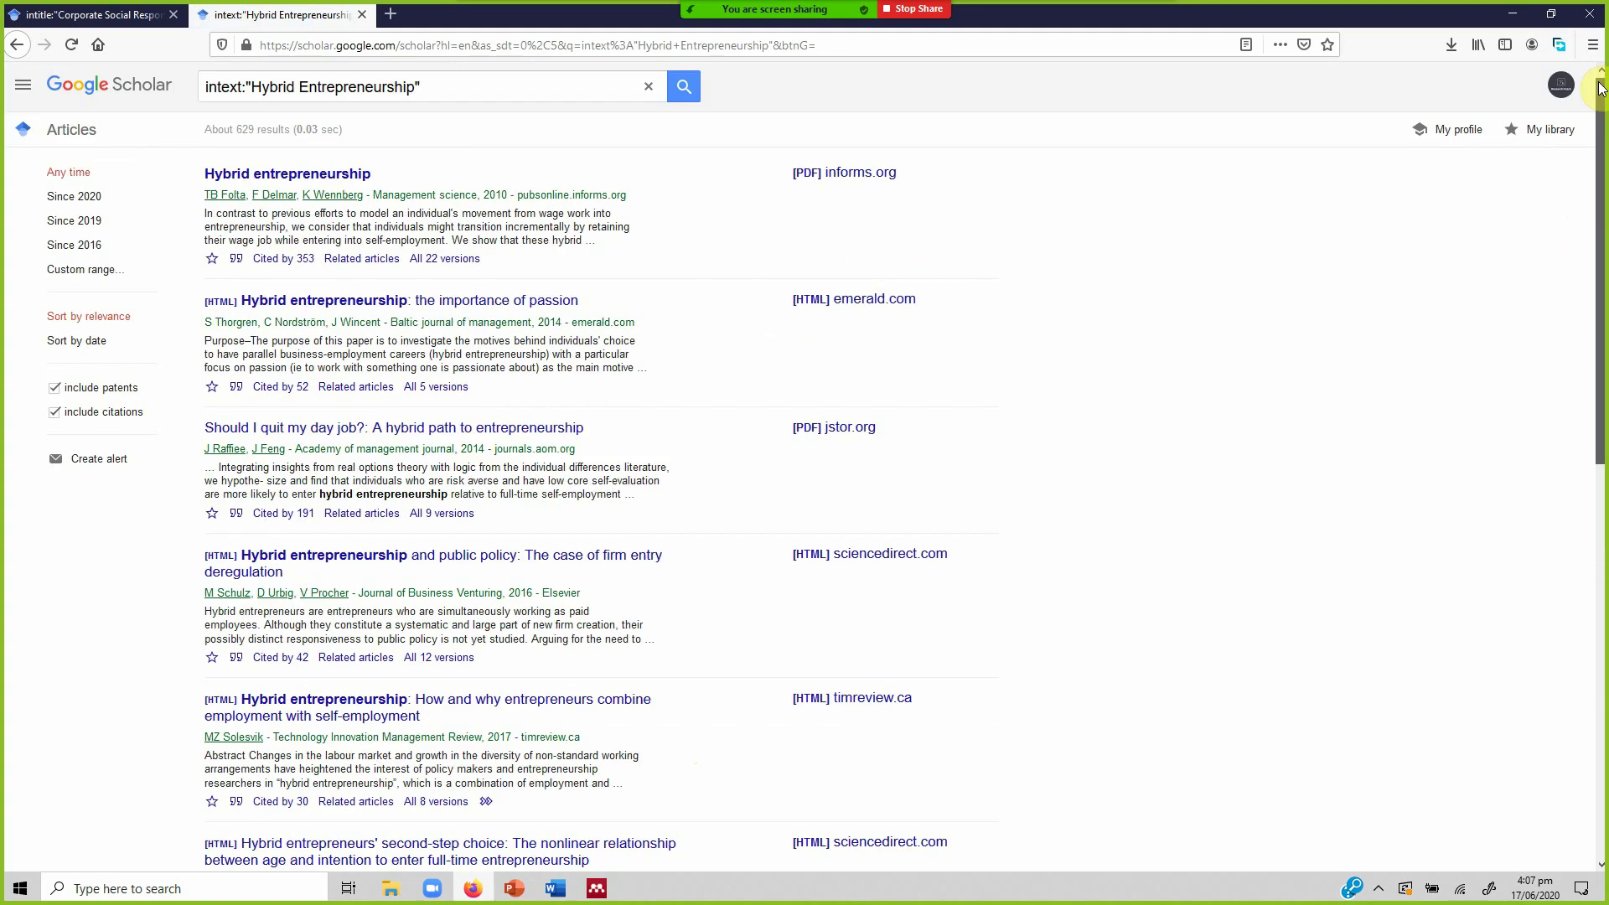
{"action": "left_click", "coordinate": [448, 84]}
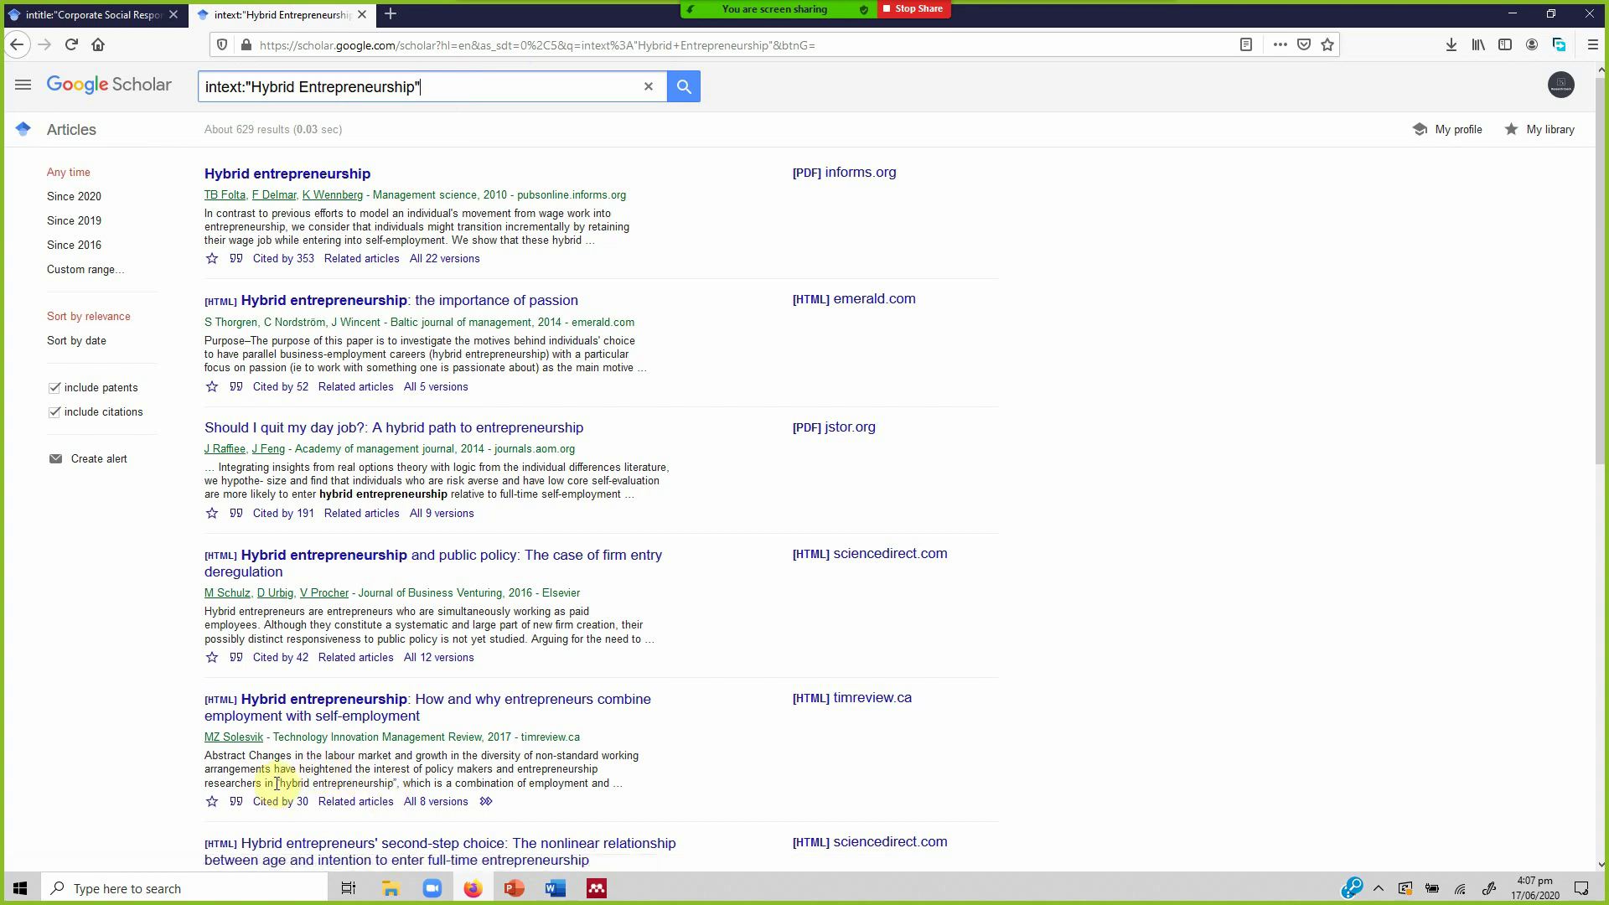
{"action": "left_click_drag", "start_coordinate": [274, 782], "coordinate": [395, 781]}
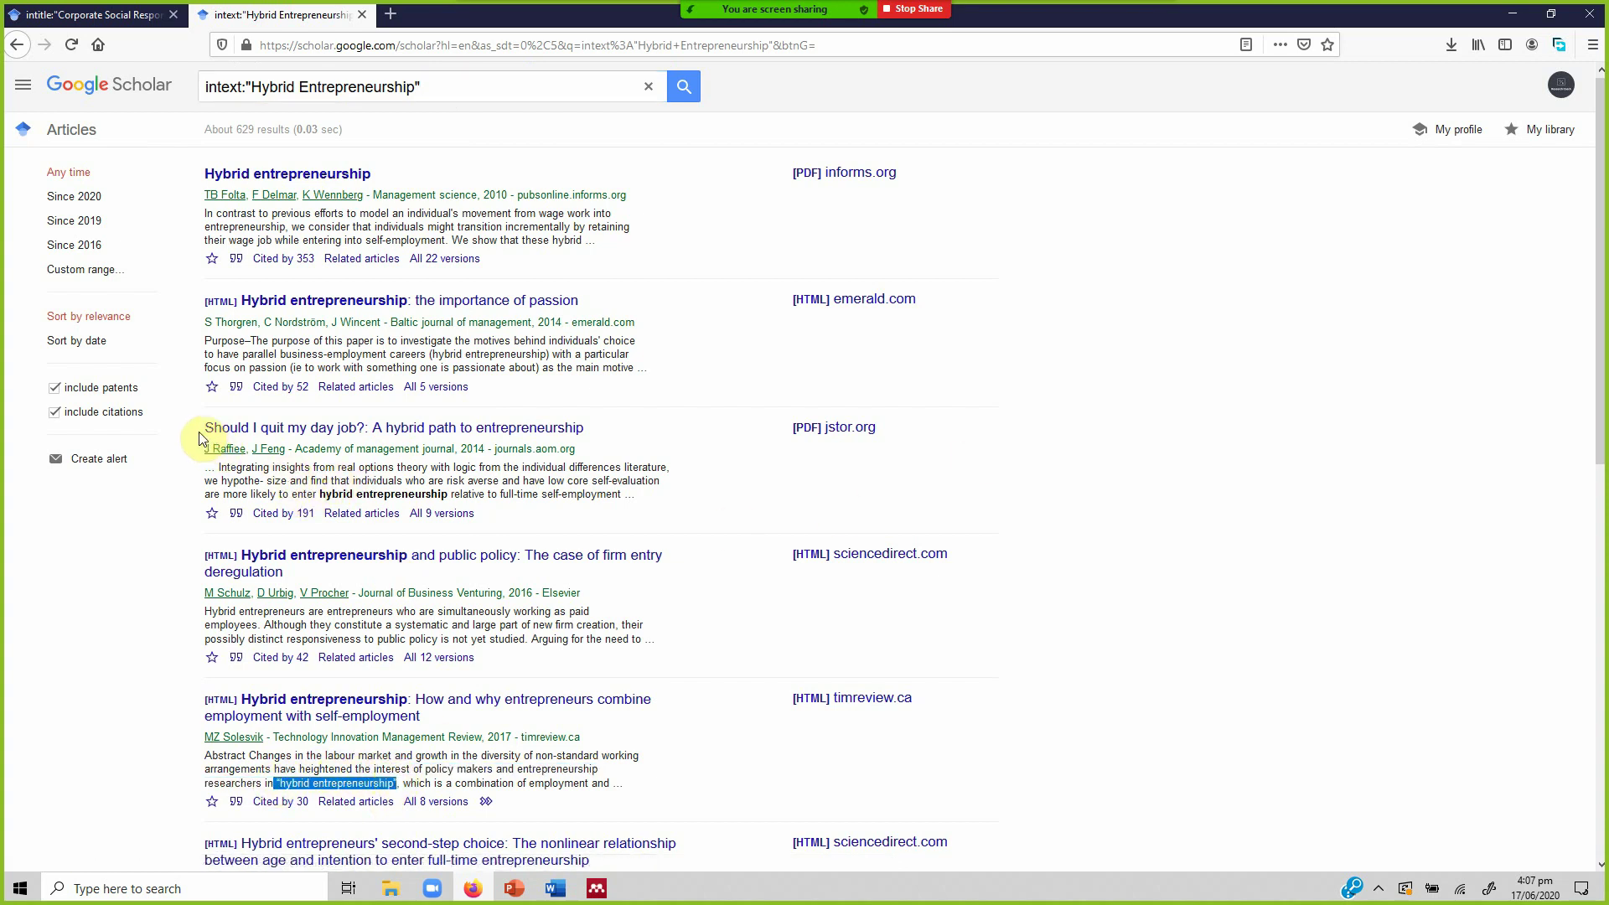
{"action": "left_click_drag", "start_coordinate": [204, 428], "coordinate": [576, 432]}
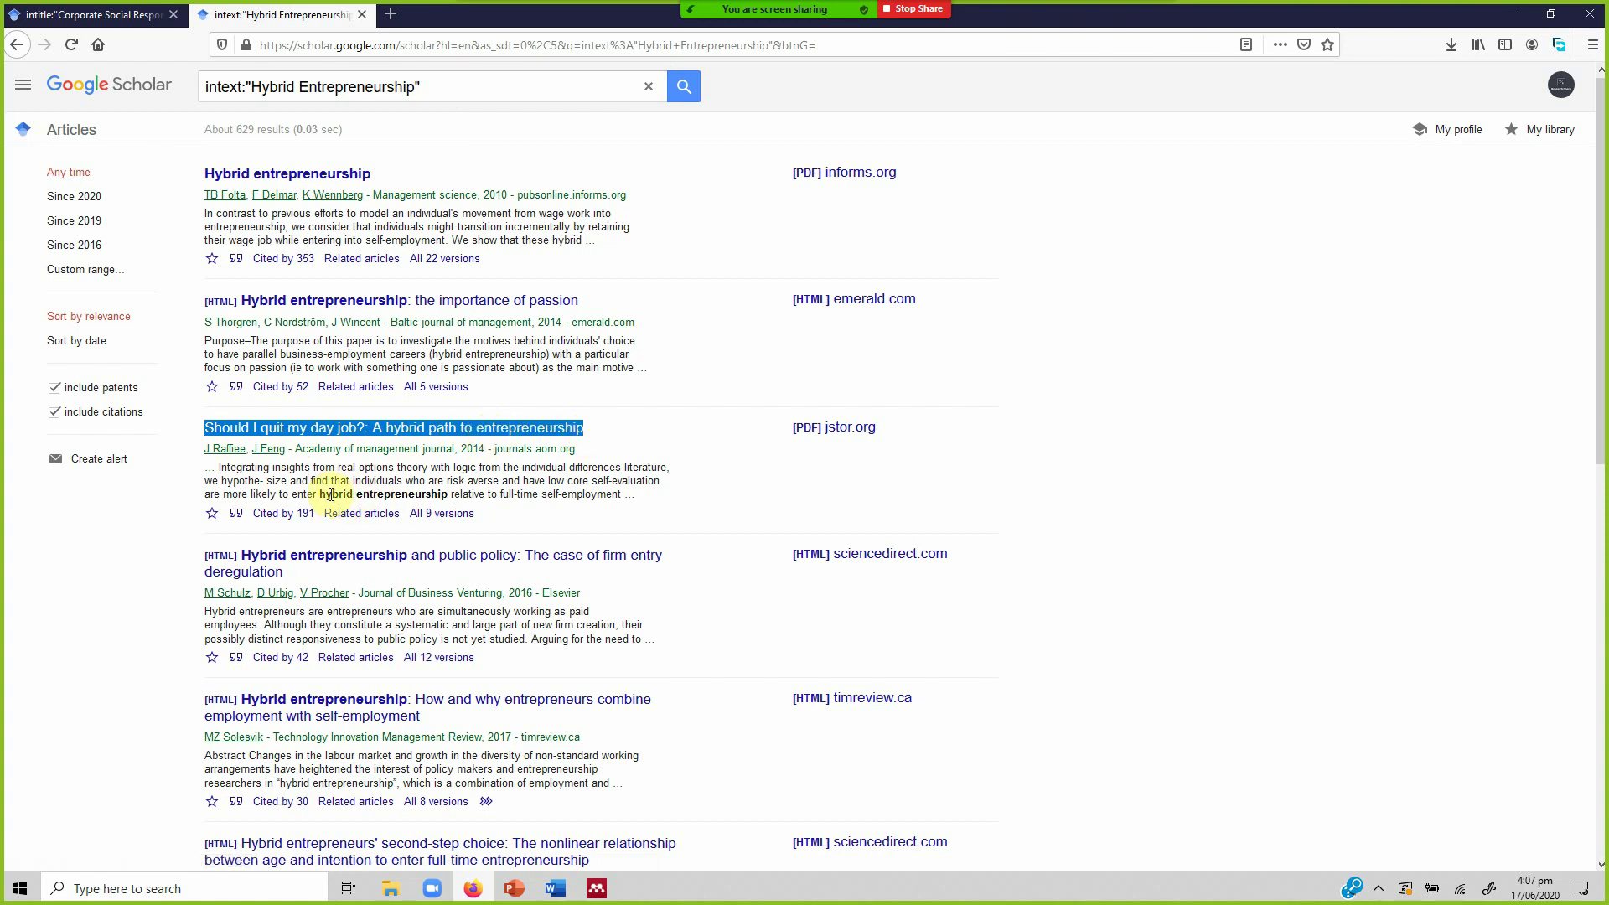
{"action": "left_click", "coordinate": [328, 494]}
{"action": "left_click_drag", "start_coordinate": [327, 495], "coordinate": [448, 496]}
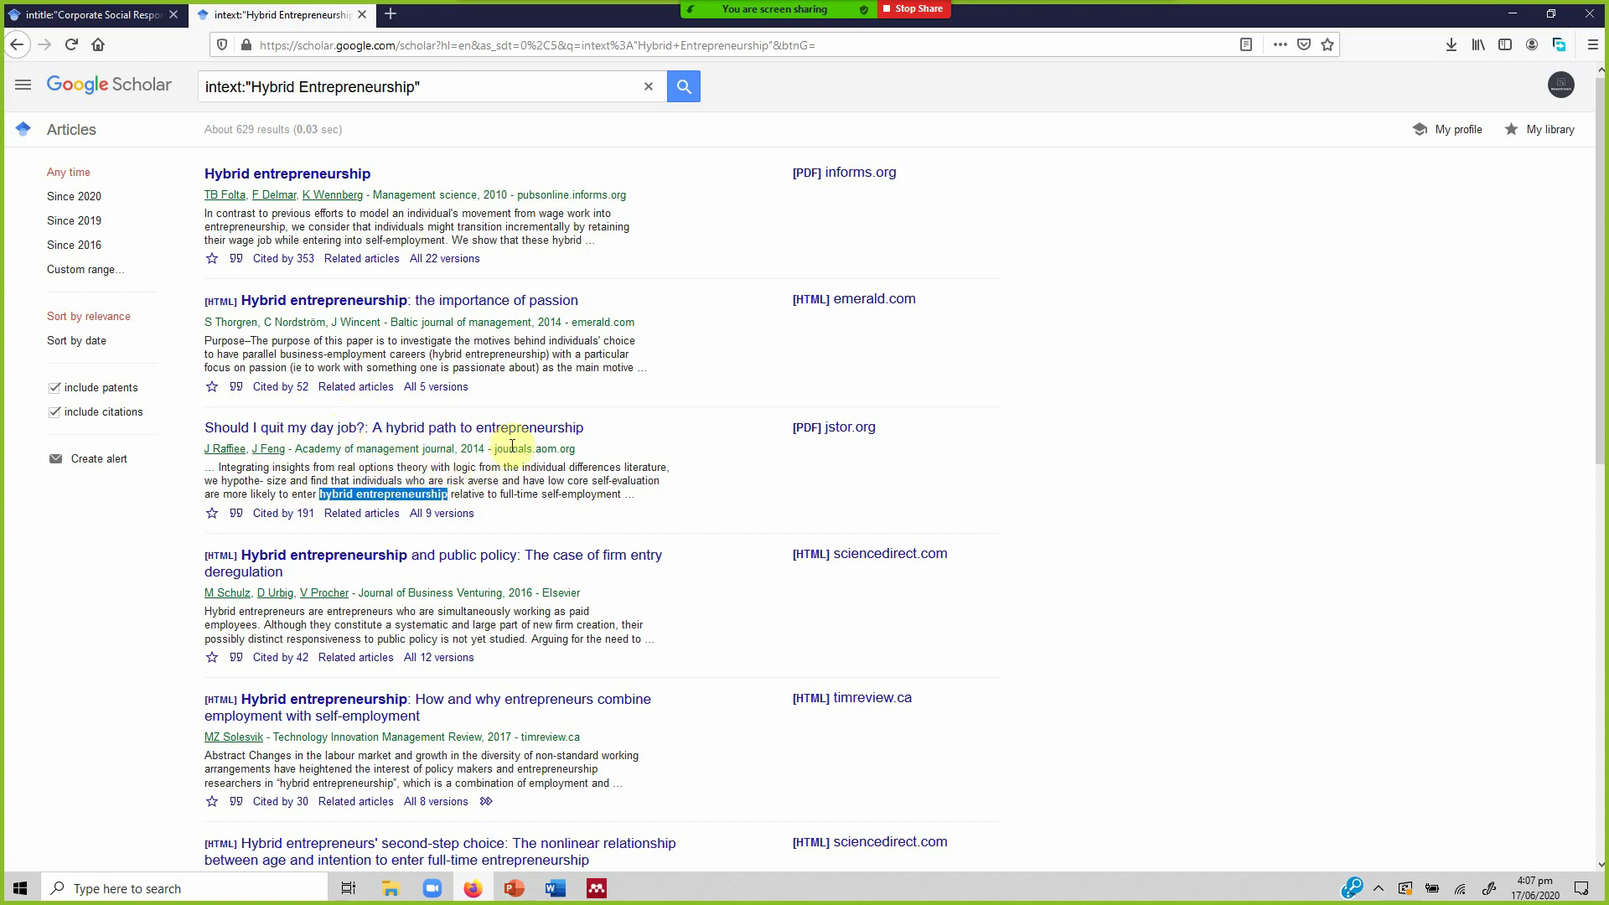
Step: Copy the intext:"Hybrid Entrepreneurship" query into the Word document, directly below the allintitle line without a blank line between them
{"action": "triple_click", "coordinate": [485, 77]}
{"action": "key", "text": "ctrl+c"}
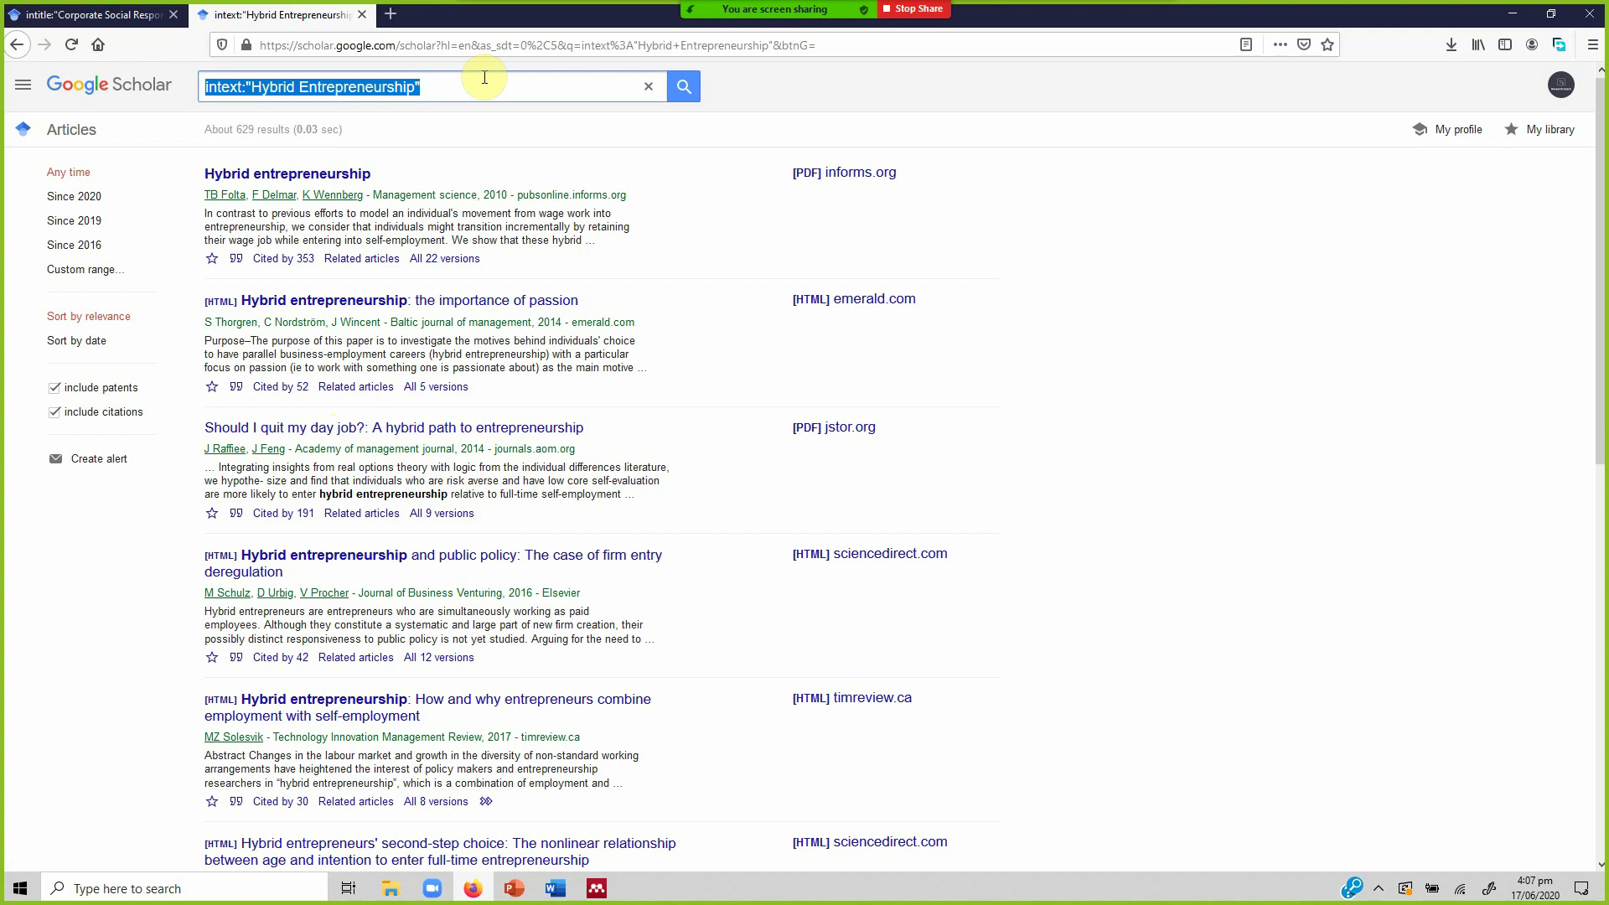
{"action": "left_click", "coordinate": [555, 888]}
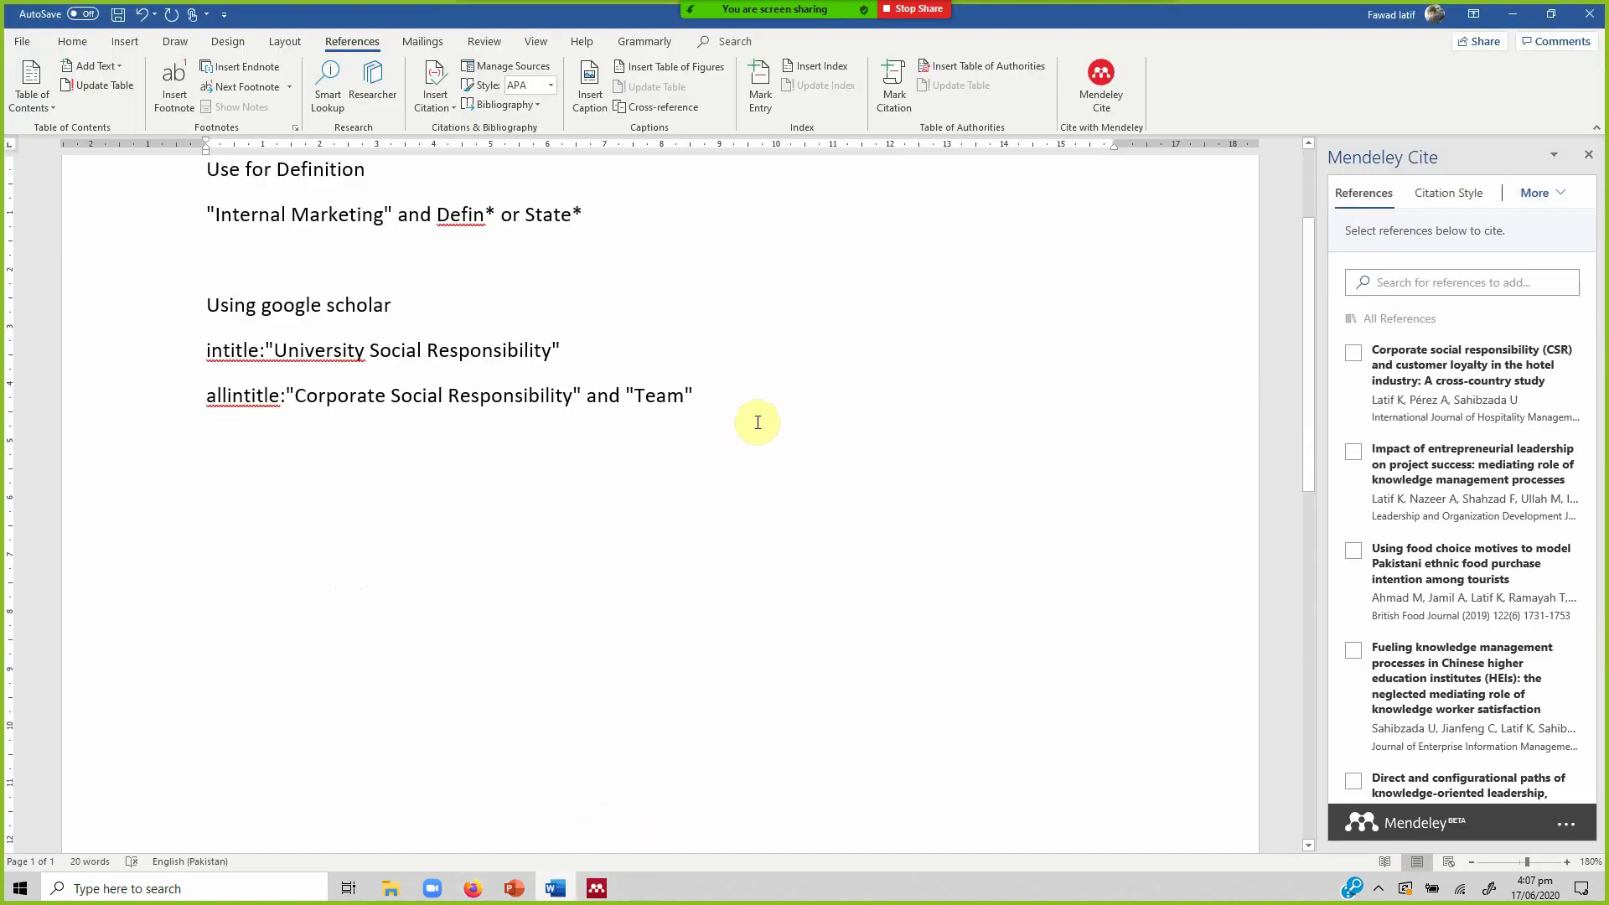
{"action": "left_click", "coordinate": [750, 396]}
{"action": "key", "text": "Return"}
{"action": "key", "text": "Return"}
{"action": "key", "text": "ctrl+v"}
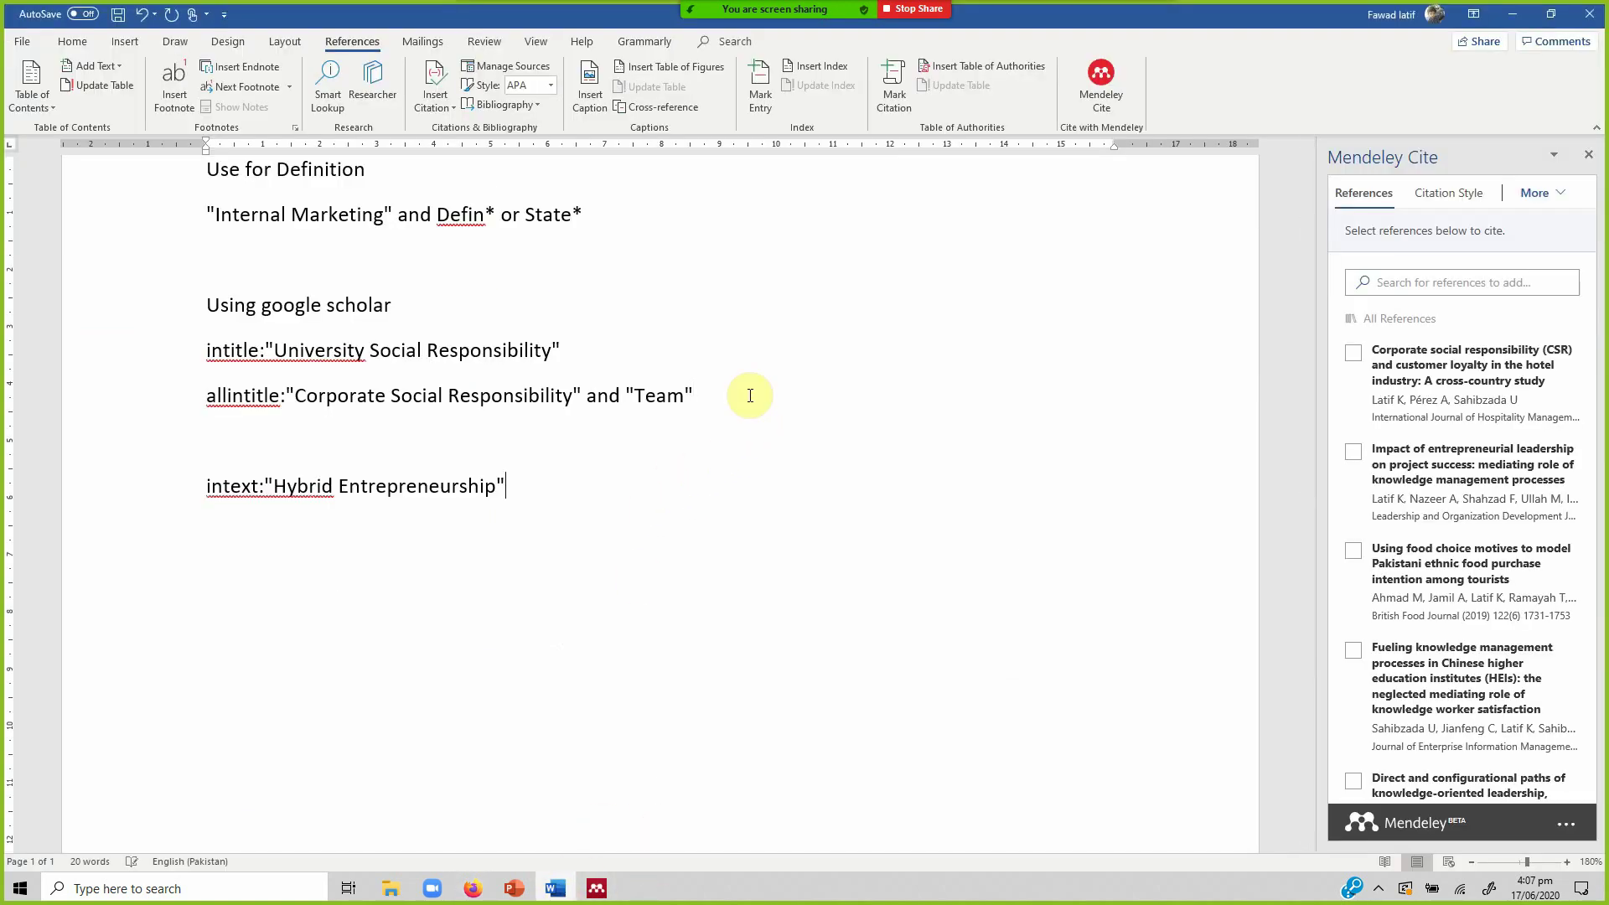
{"action": "key", "text": "Delete"}
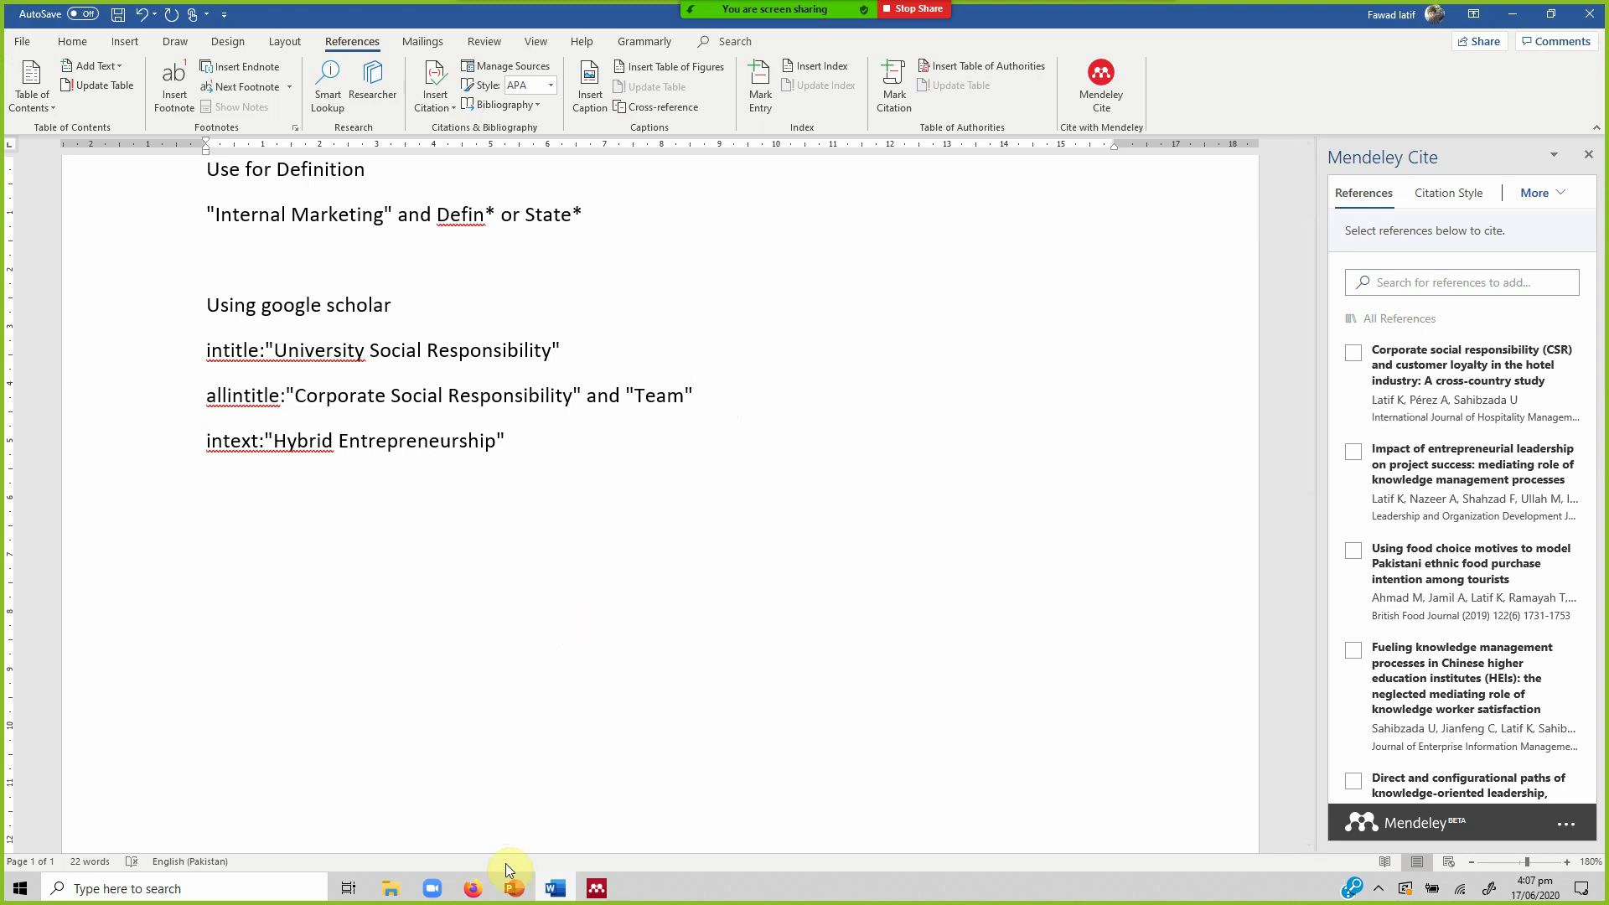
Step: Return to Google Scholar in the browser, change the operator to allintext and replace the quoted phrase with "Servant Leadership"
{"action": "left_click", "coordinate": [473, 888]}
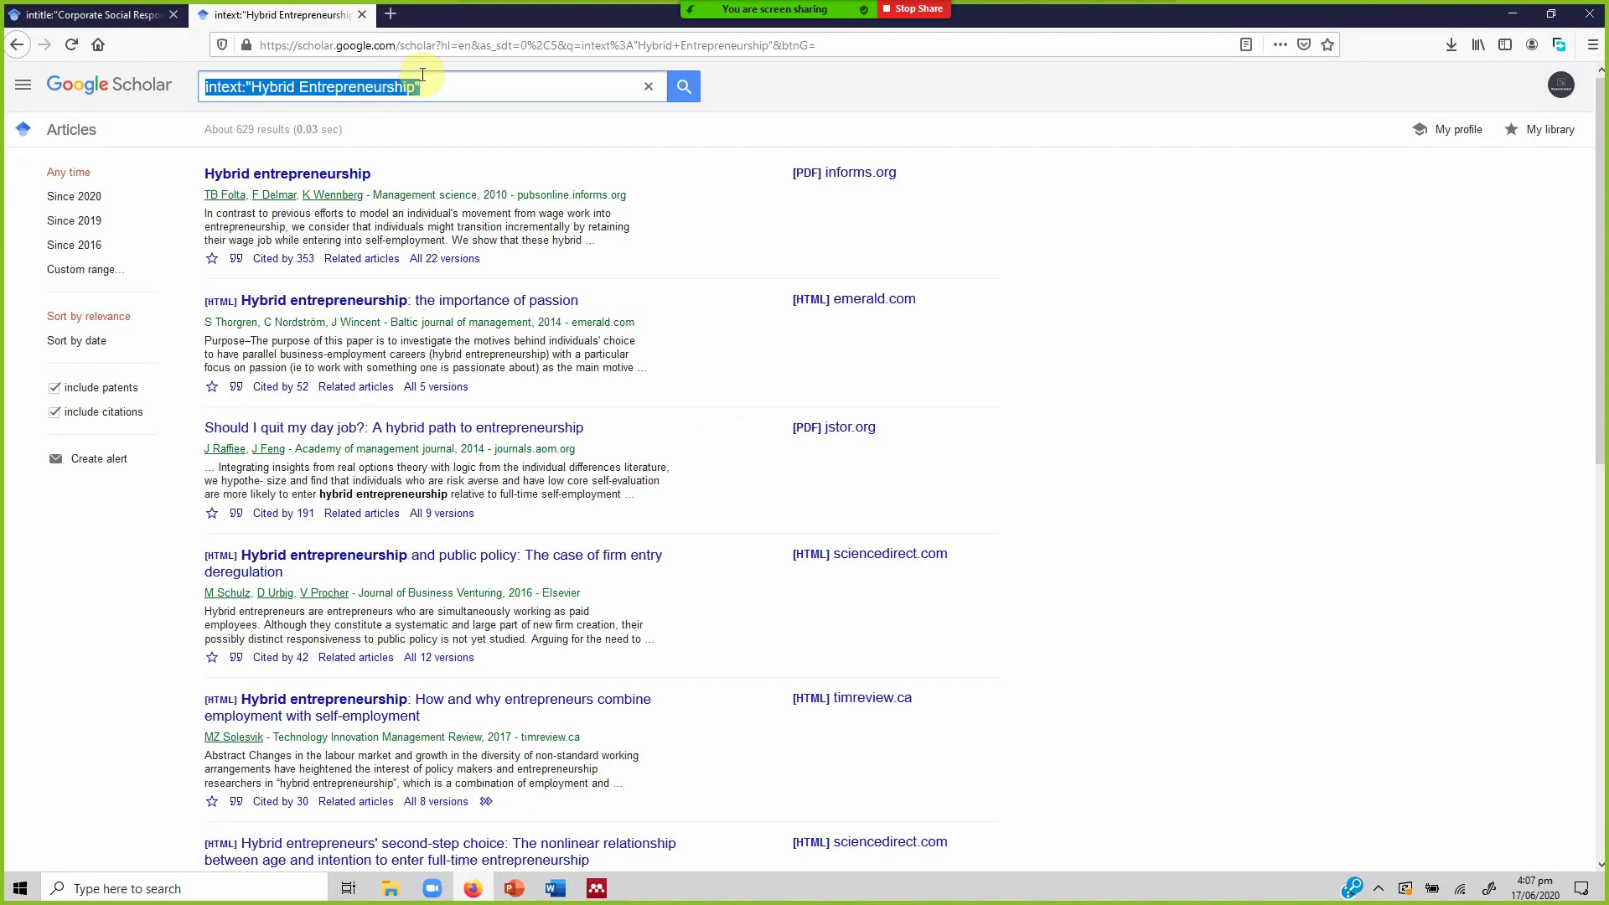
{"action": "left_click", "coordinate": [432, 98]}
{"action": "key", "text": "Home"}
{"action": "type", "text": "all"}
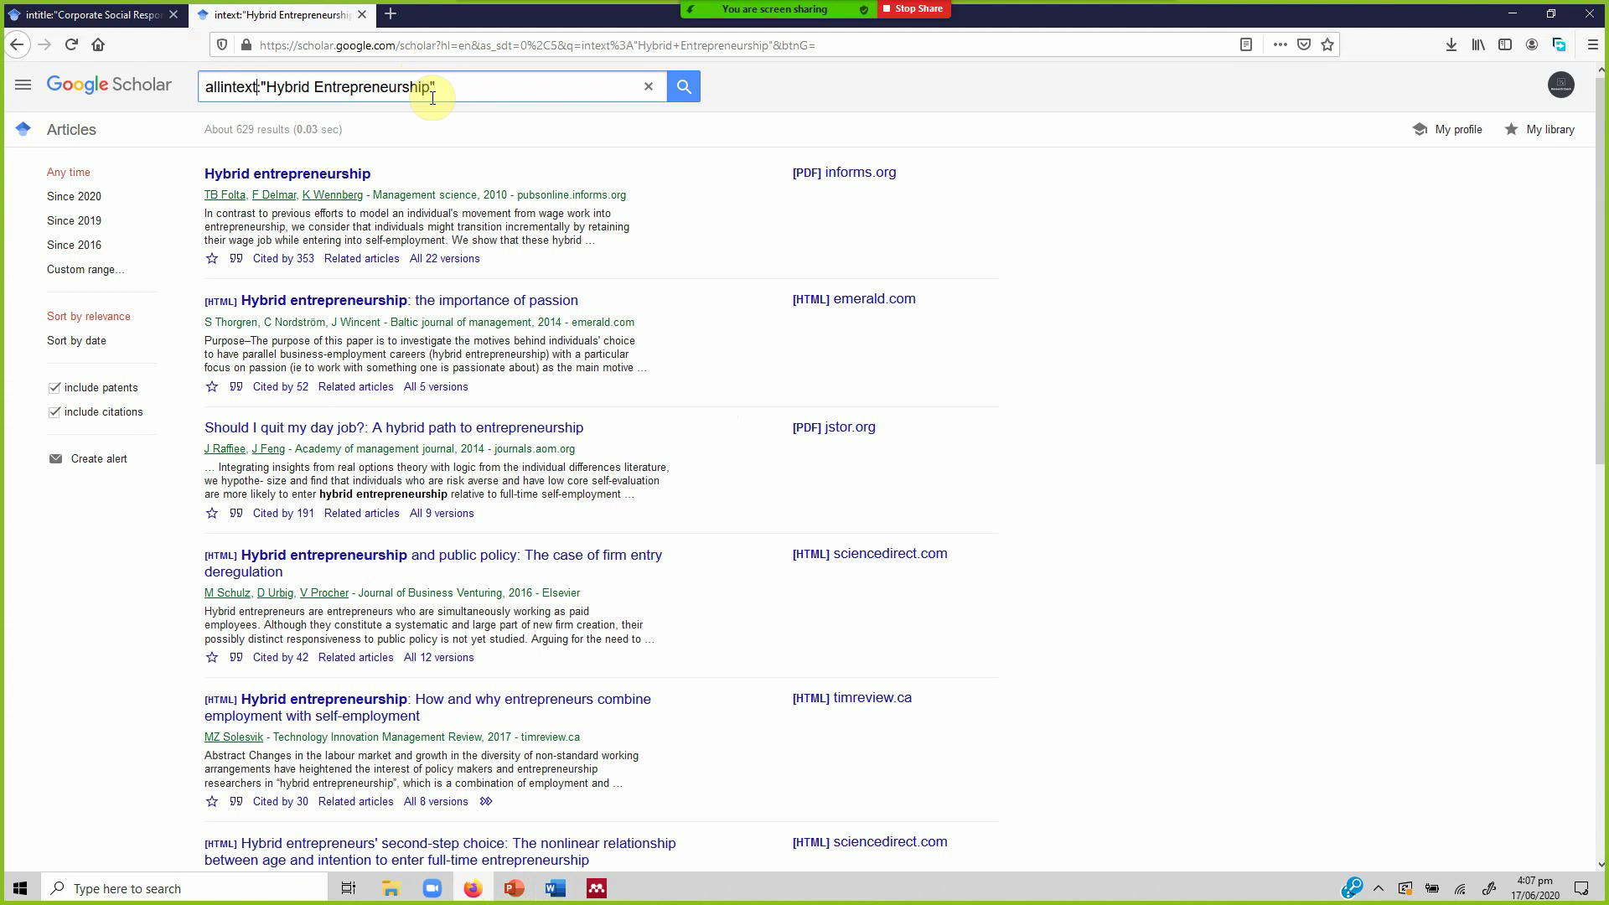
{"action": "key", "text": "End"}
{"action": "key", "text": "Left"}
{"action": "key", "text": "ctrl+shift+Left"}
{"action": "key", "text": "ctrl+shift+Left"}
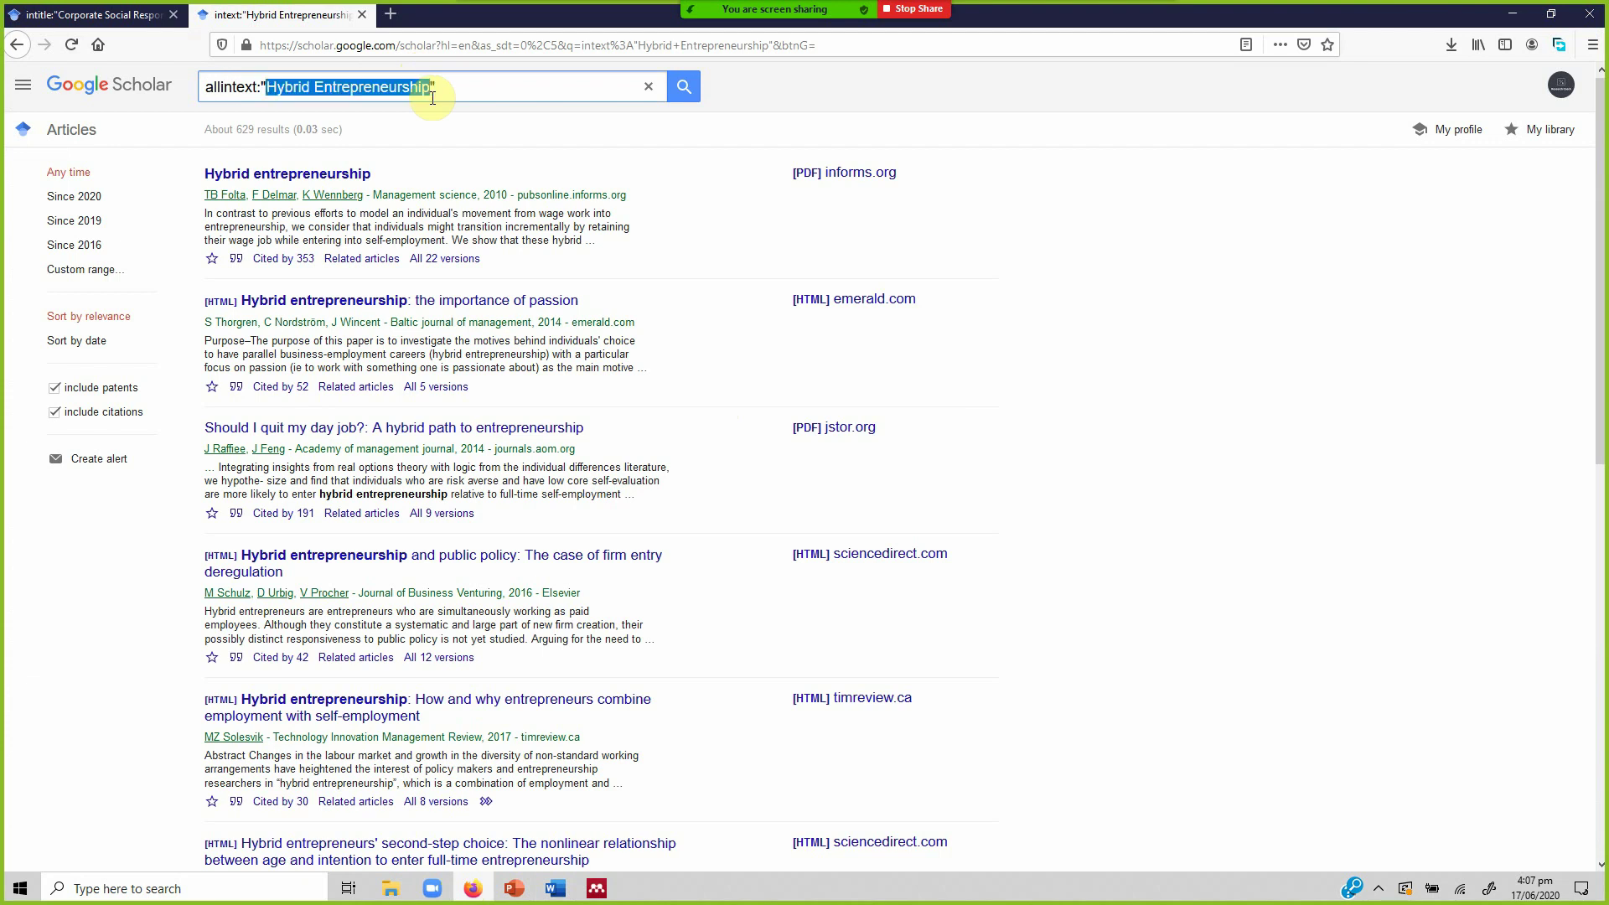
{"action": "type", "text": "Servant L"}
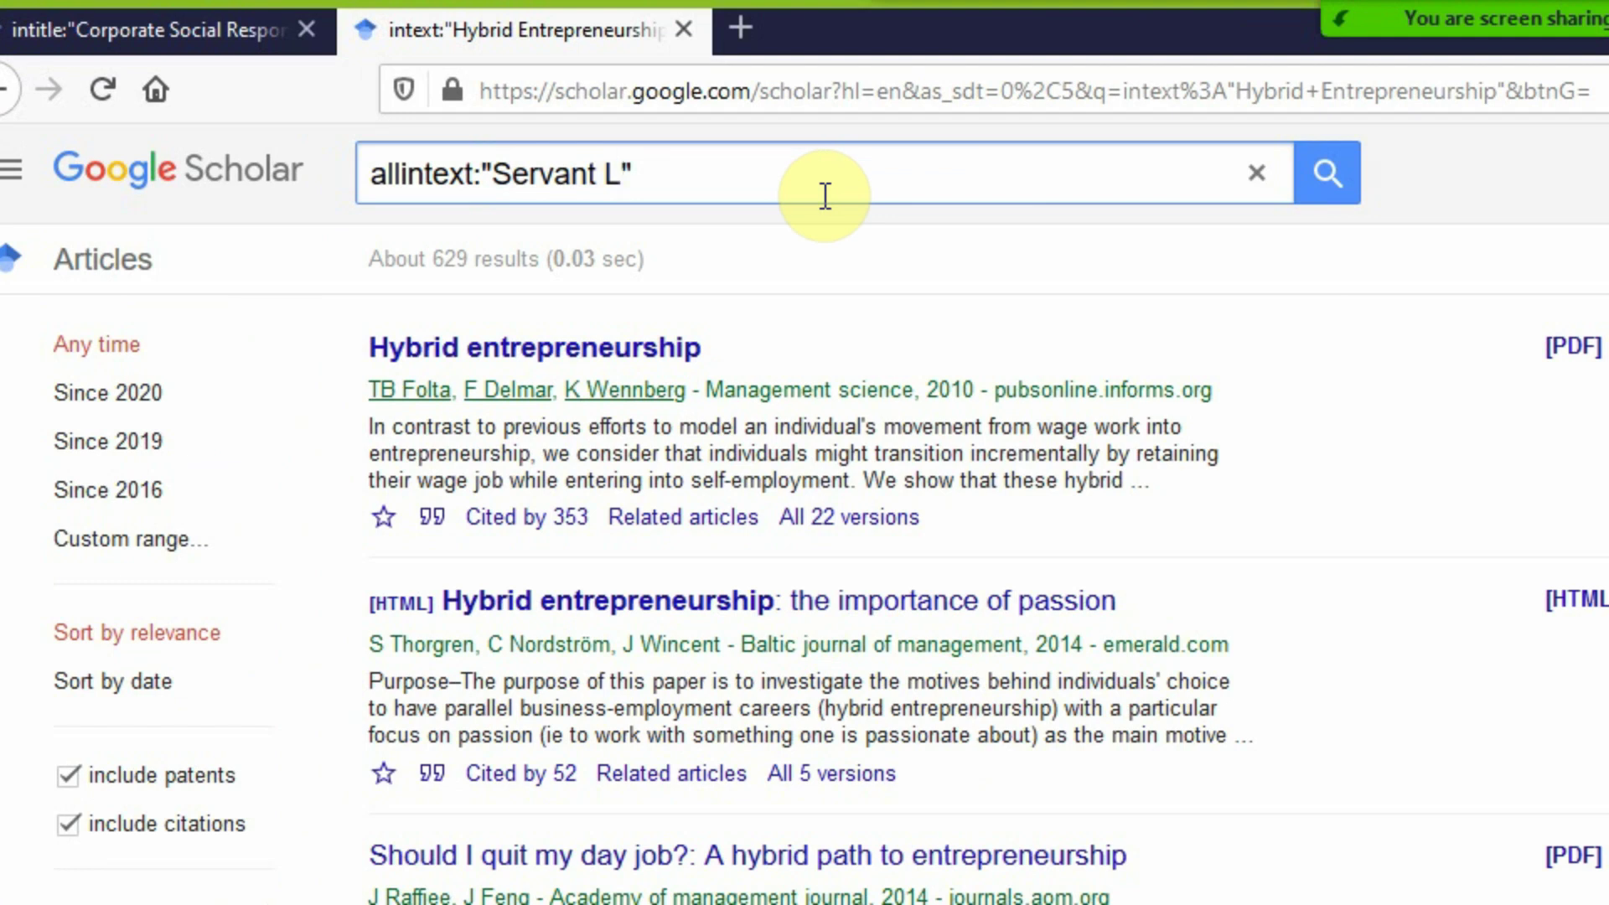
{"action": "type", "text": "eadership"}
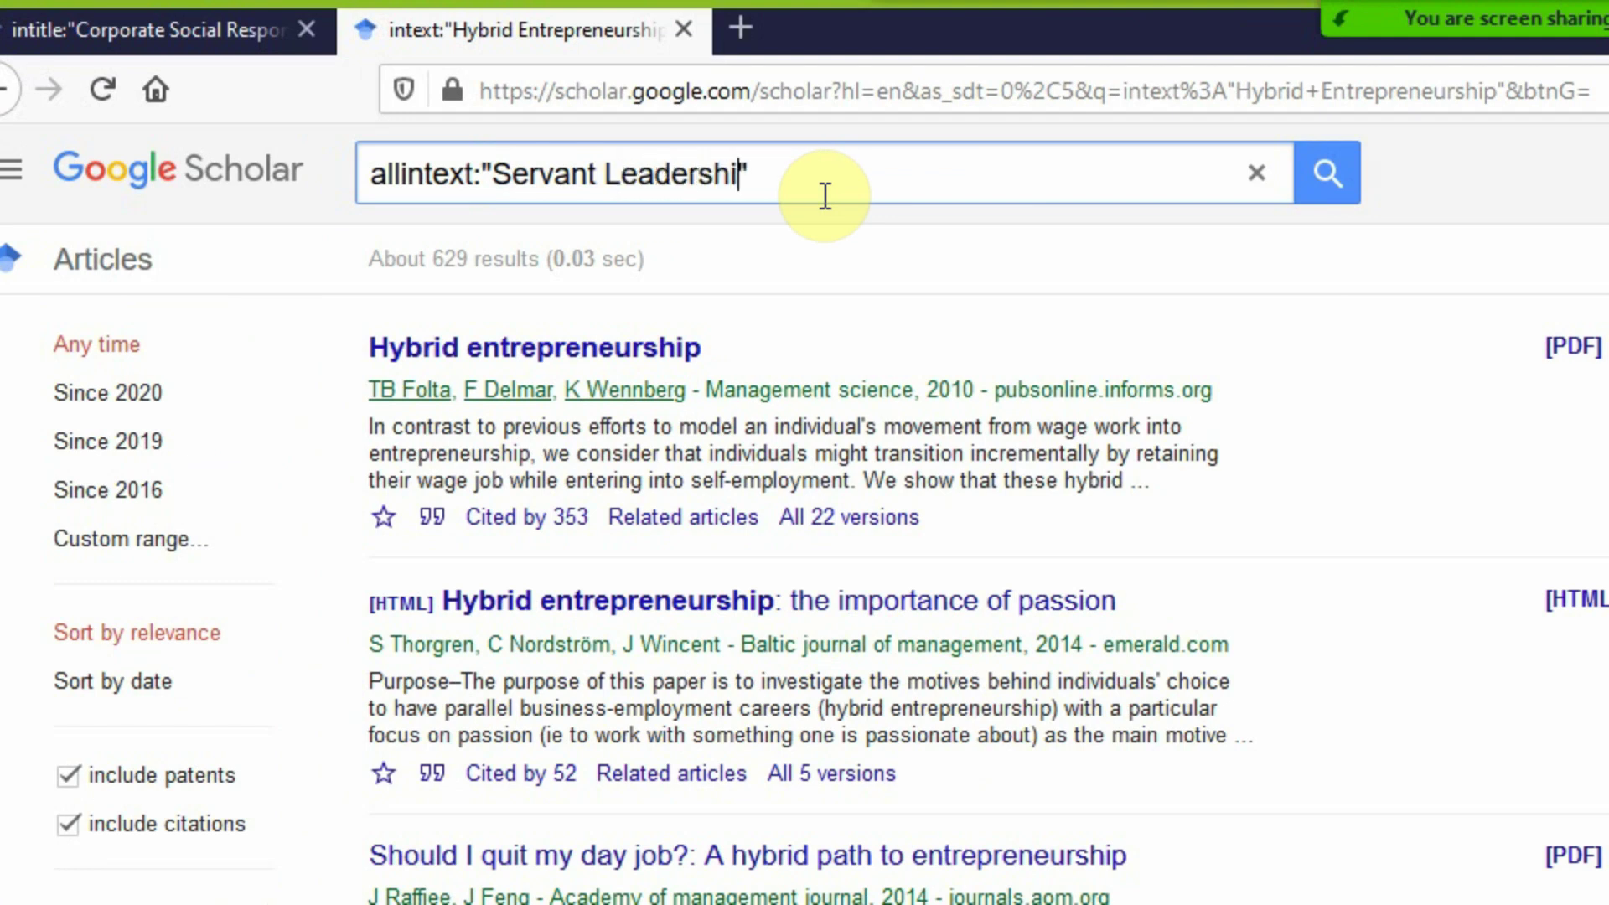
Step: Extend the query with and "project success" after the "Servant Leadership" phrase and run the search
{"action": "key", "text": "End"}
{"action": "type", "text": "and \"proje"}
{"action": "type", "text": "\""}
{"action": "key", "text": "Left"}
{"action": "type", "text": "proje"}
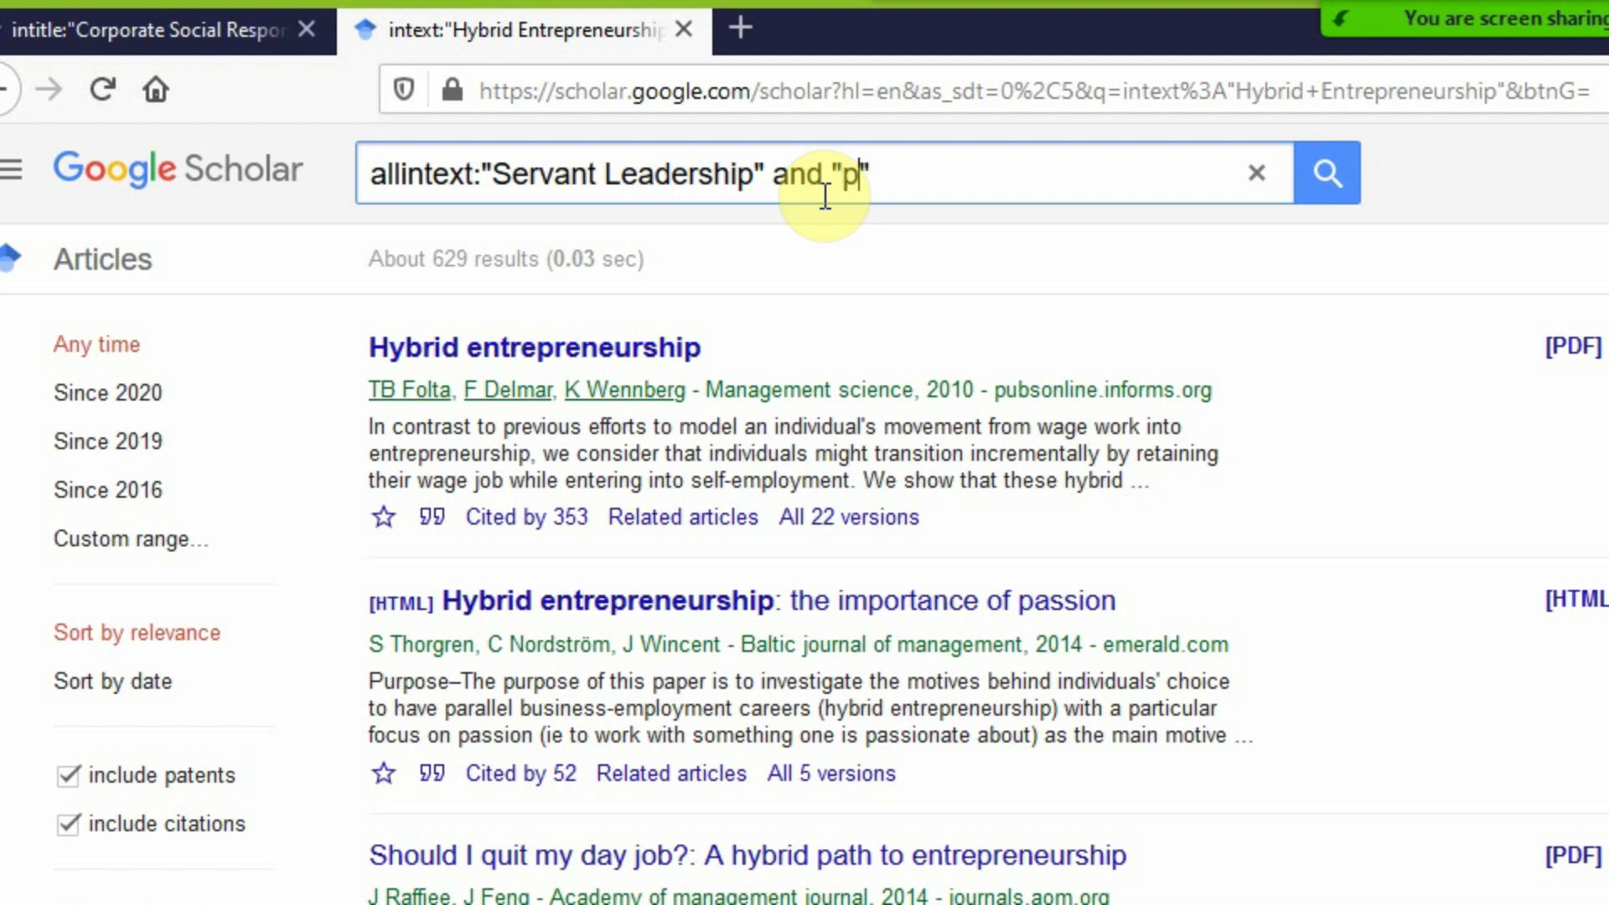
{"action": "type", "text": "ct success"}
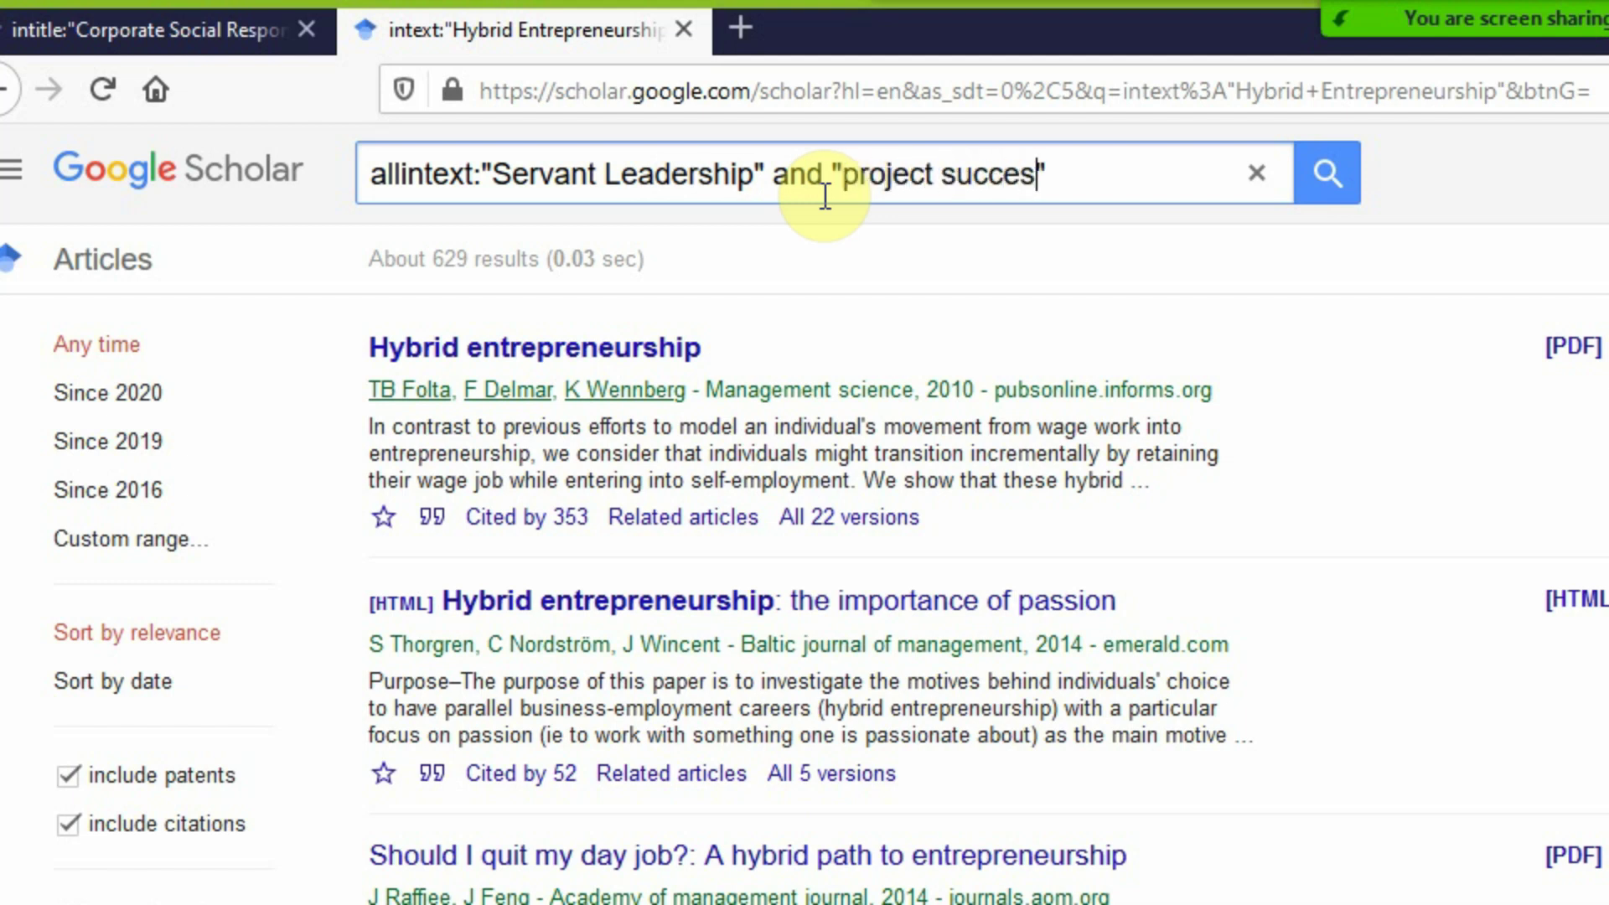
{"action": "key", "text": "Return"}
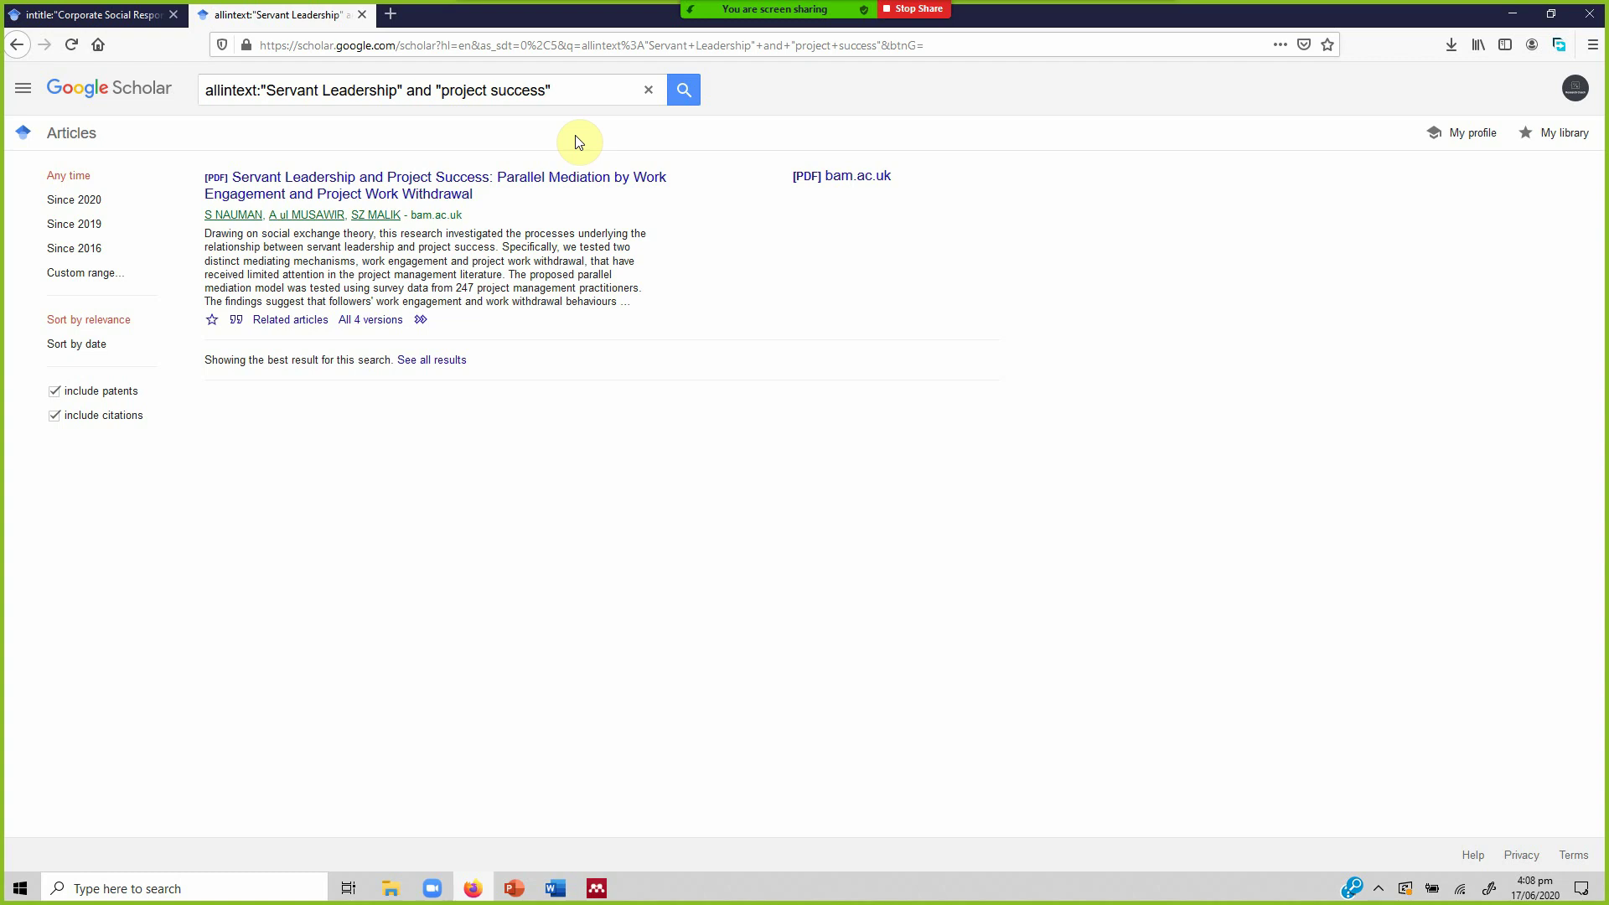
Step: Copy the complete allintext query into the Word document on a new line below intext:"Hybrid Entrepreneurship"
{"action": "left_click", "coordinate": [582, 94]}
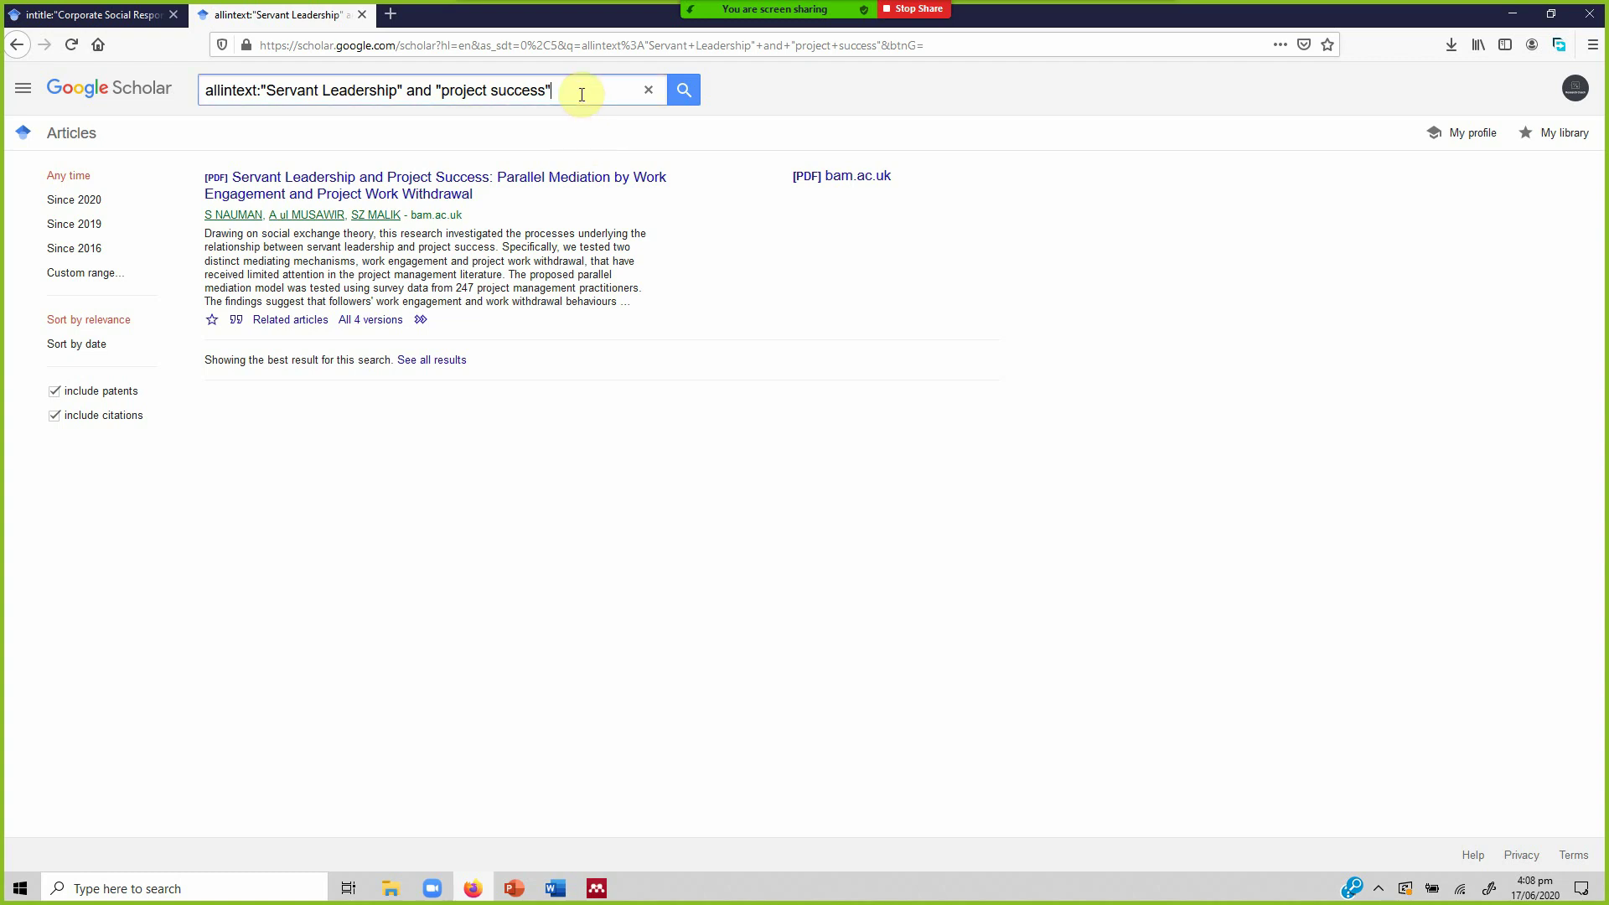
{"action": "key", "text": "ctrl+a"}
{"action": "key", "text": "ctrl+c"}
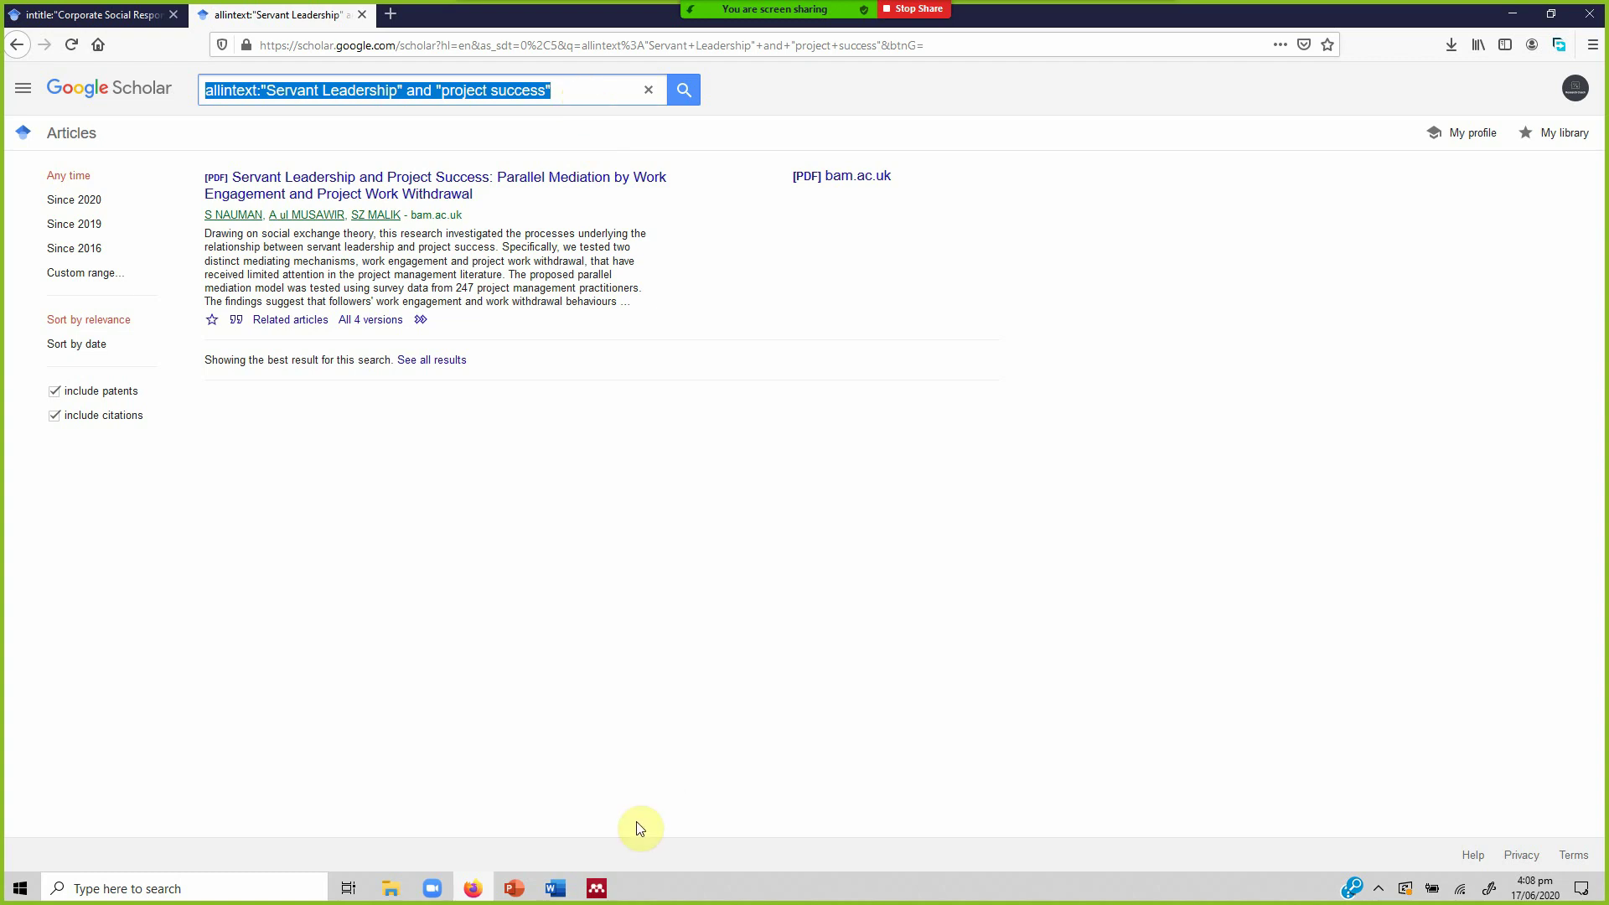
{"action": "left_click", "coordinate": [555, 888]}
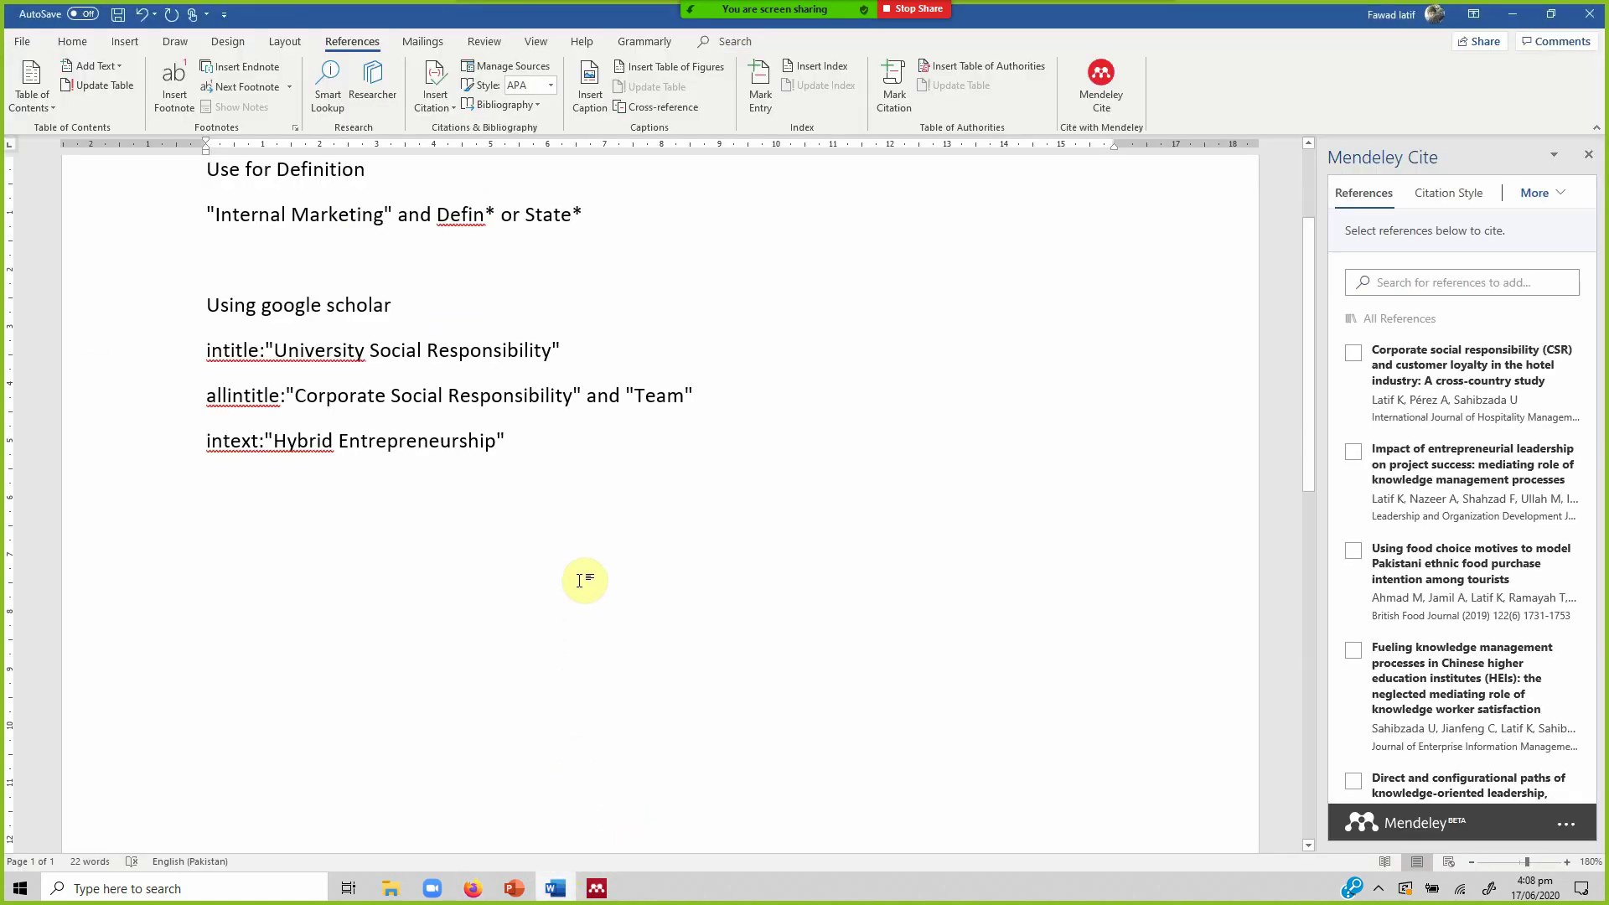
{"action": "key", "text": "Return"}
{"action": "key", "text": "ctrl+v"}
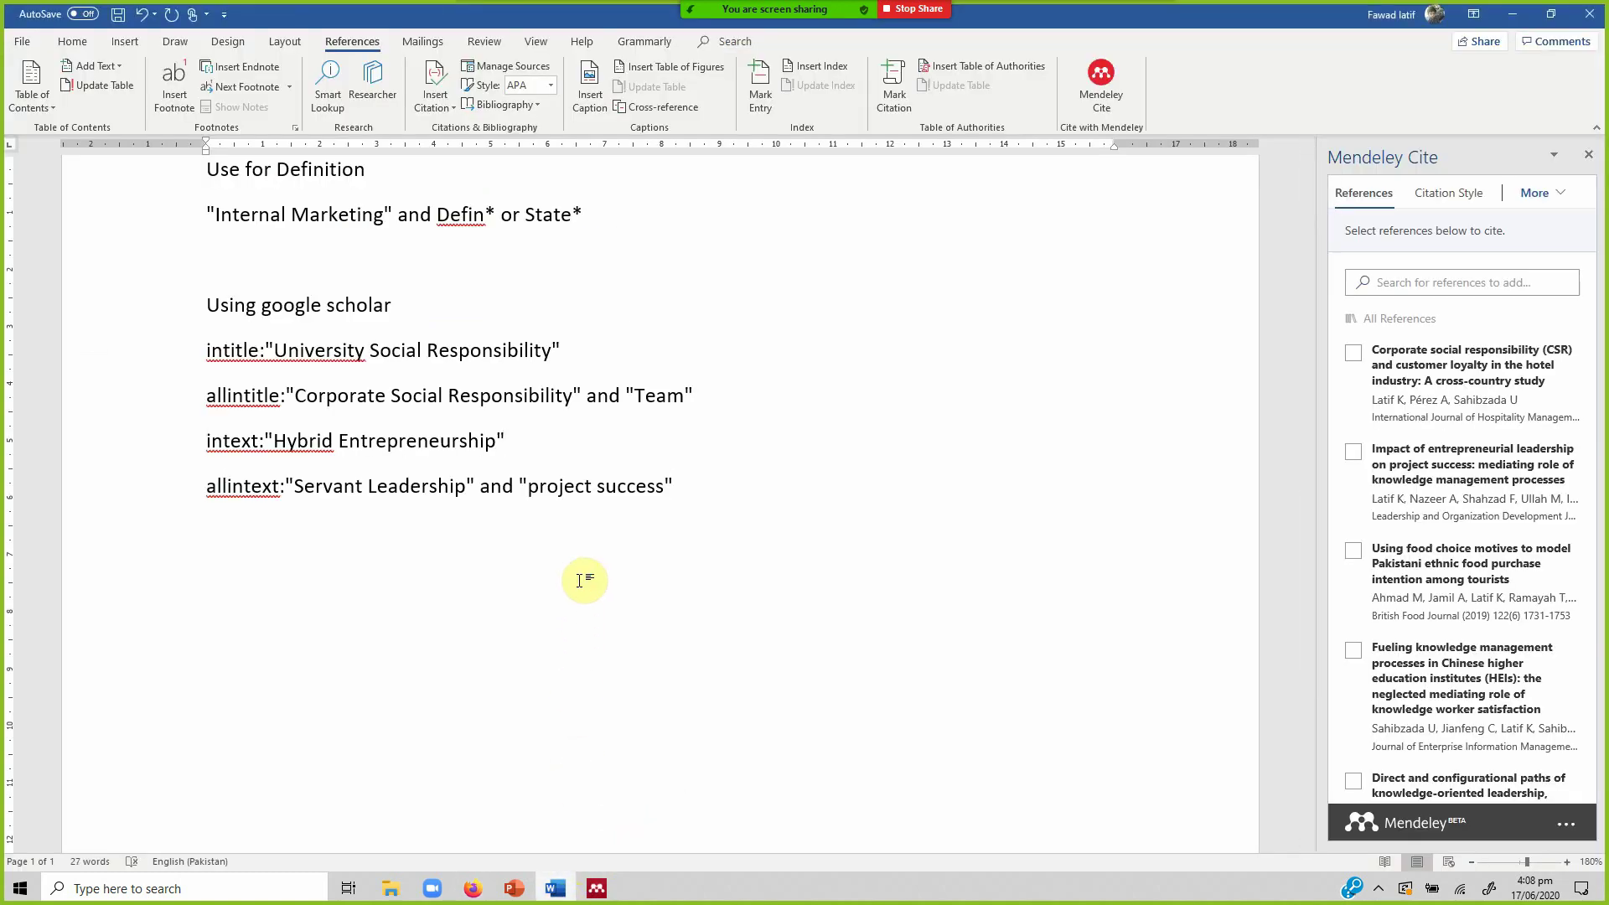
Step: Return to Google Scholar in the browser and insert intitle:"Corporate Social Responsibility" and a space in front of the existing query
{"action": "left_click", "coordinate": [463, 897]}
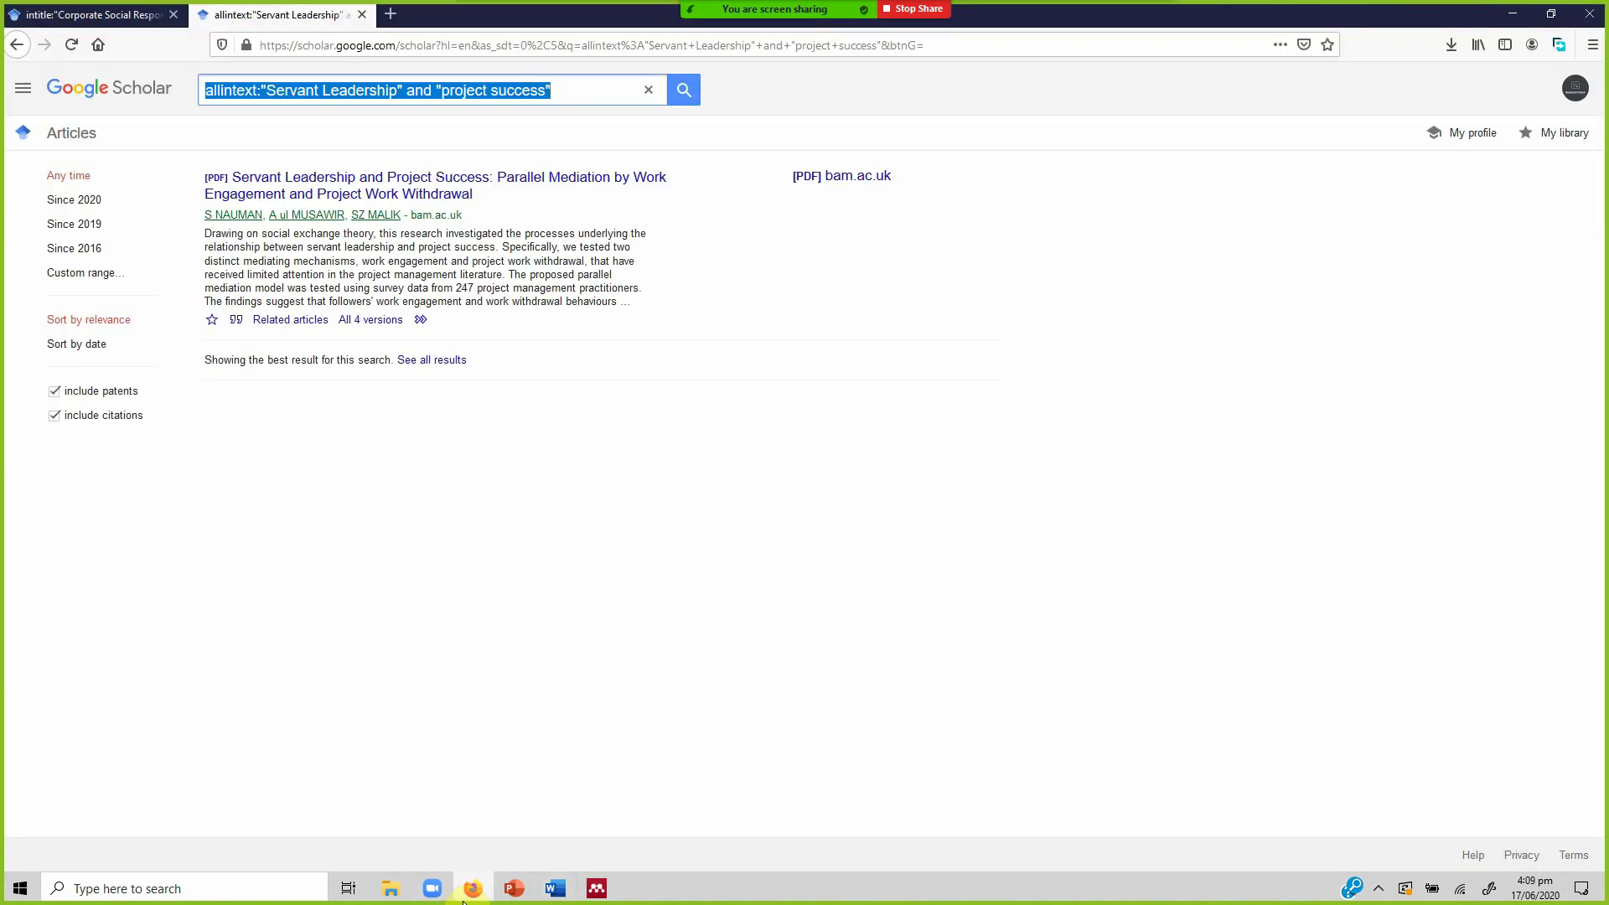
{"action": "key", "text": "Home"}
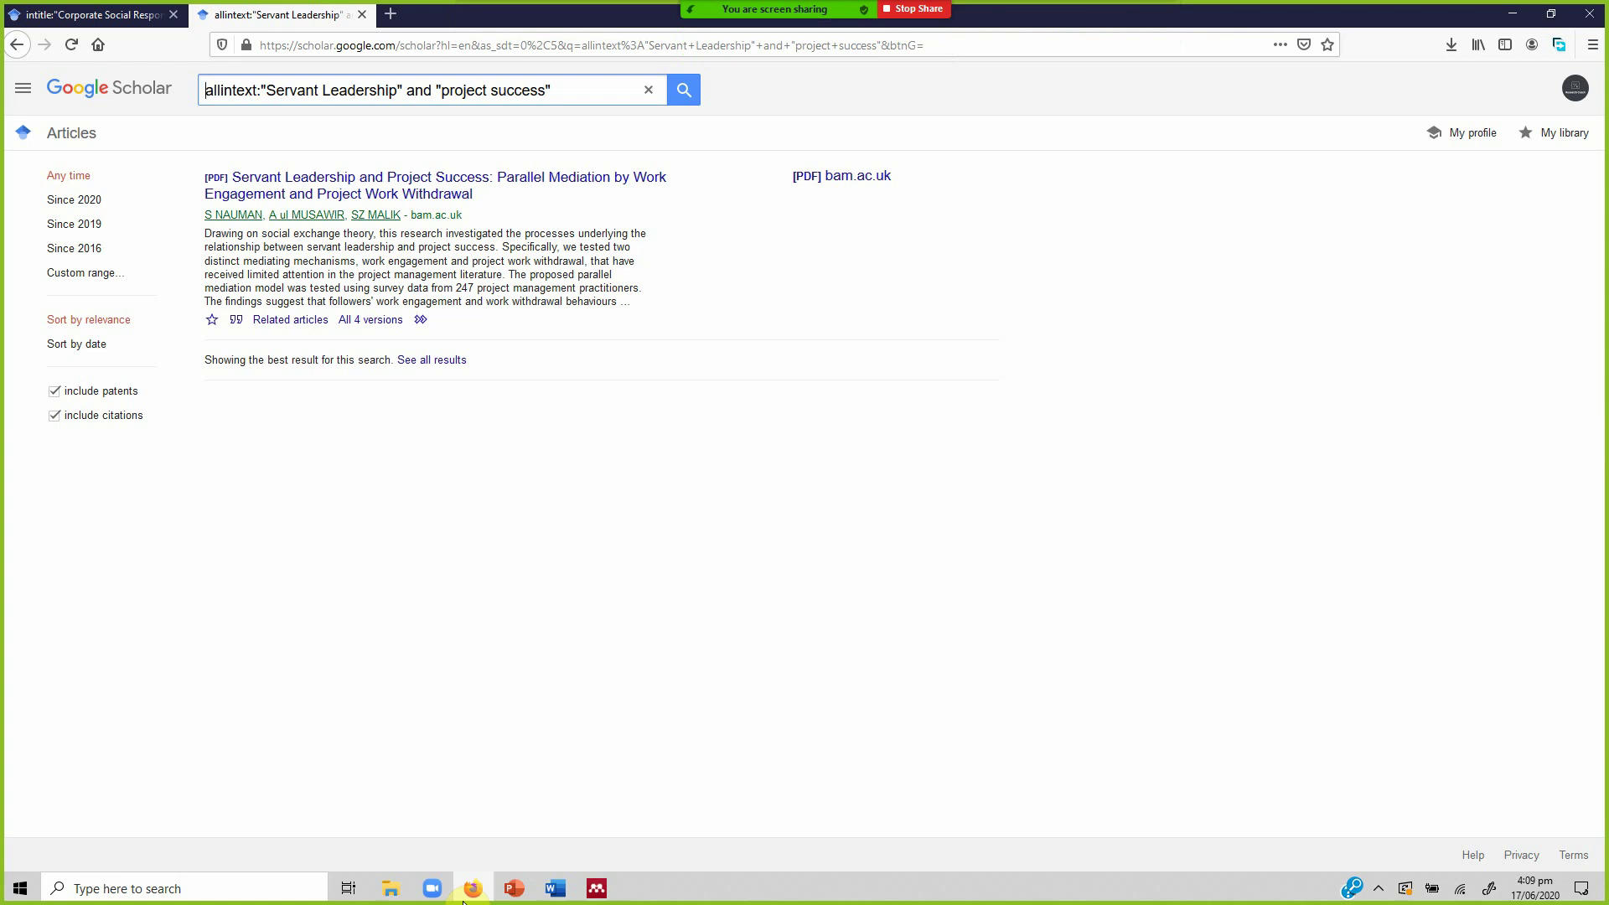
{"action": "key", "text": "ctrl+a"}
{"action": "key", "text": "Home"}
{"action": "type", "text": "int"}
{"action": "type", "text": "itle:\""}
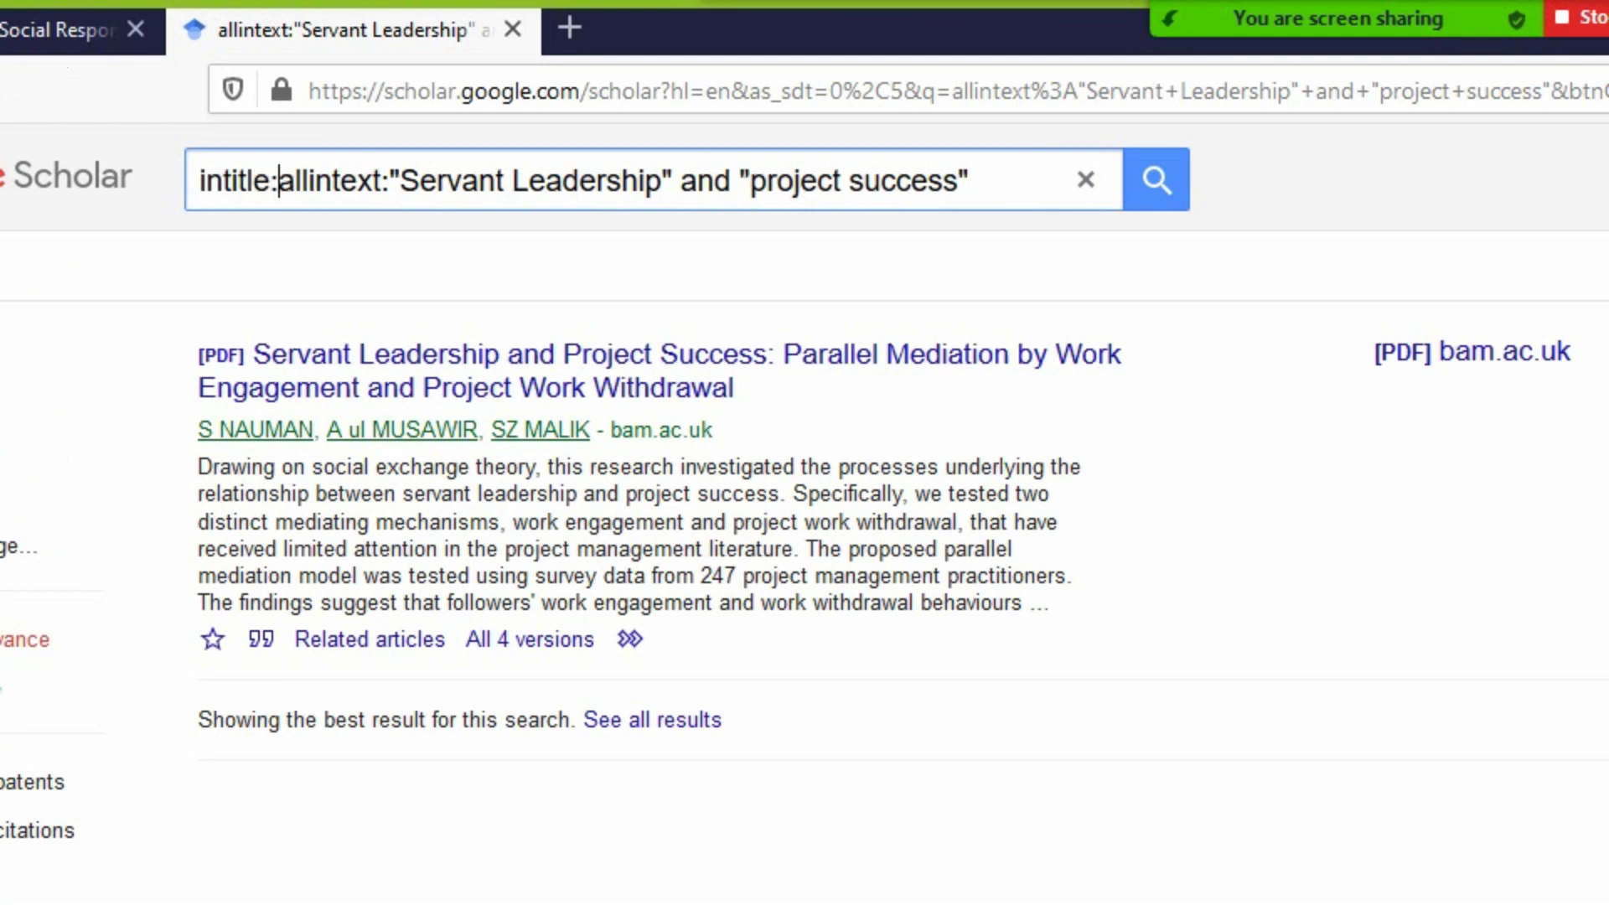
{"action": "type", "text": "Corporate Soci"}
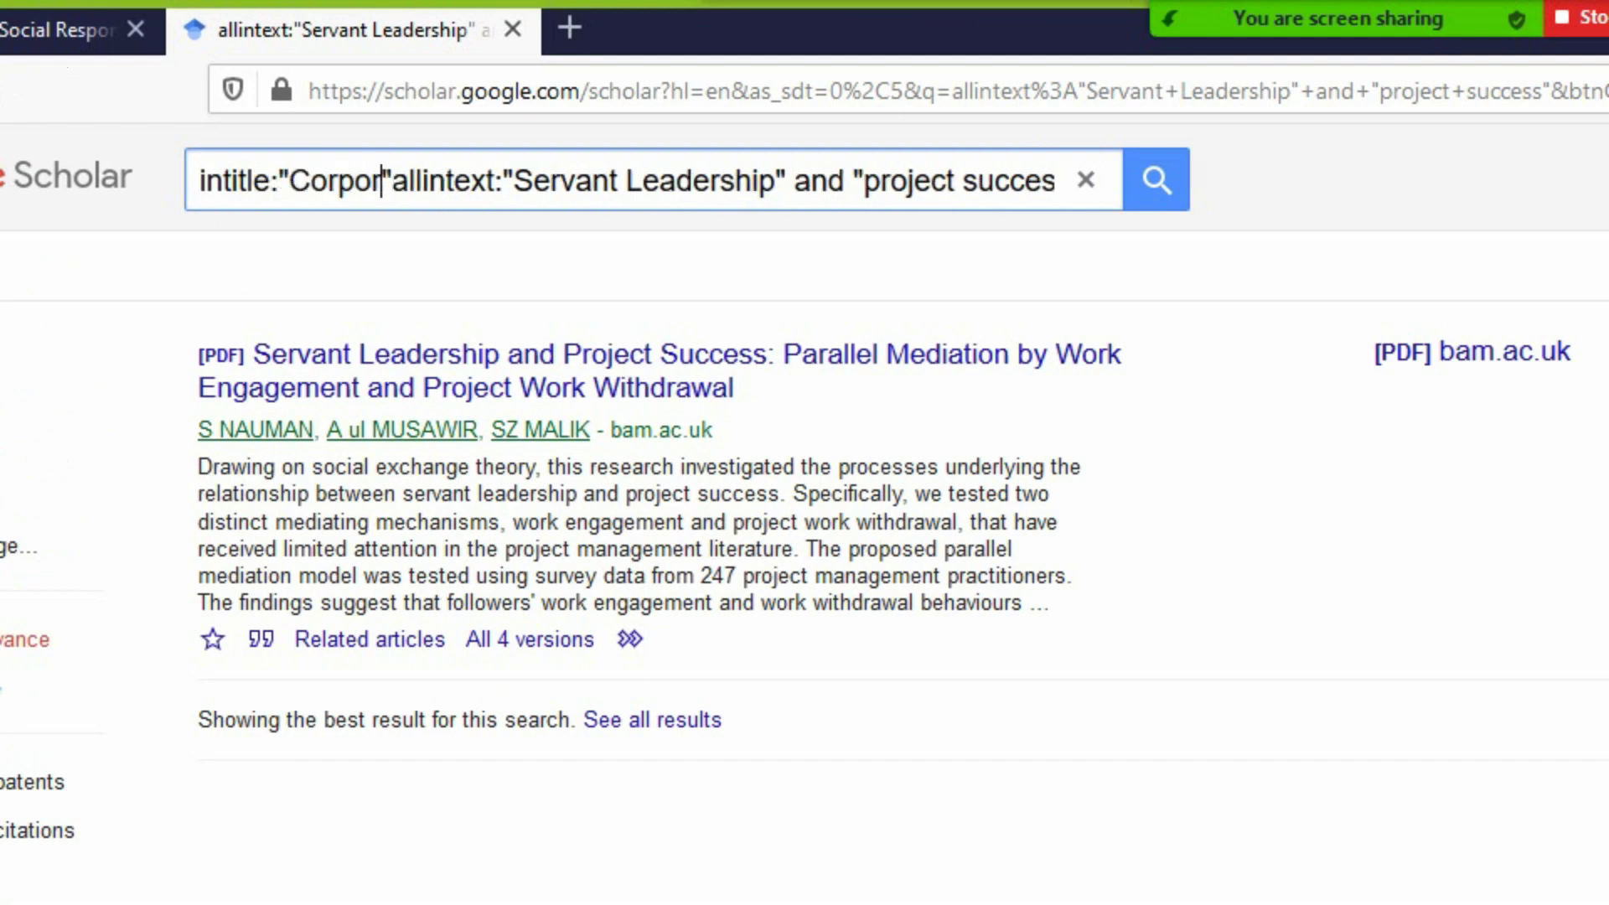
{"action": "type", "text": "al Responsibil"}
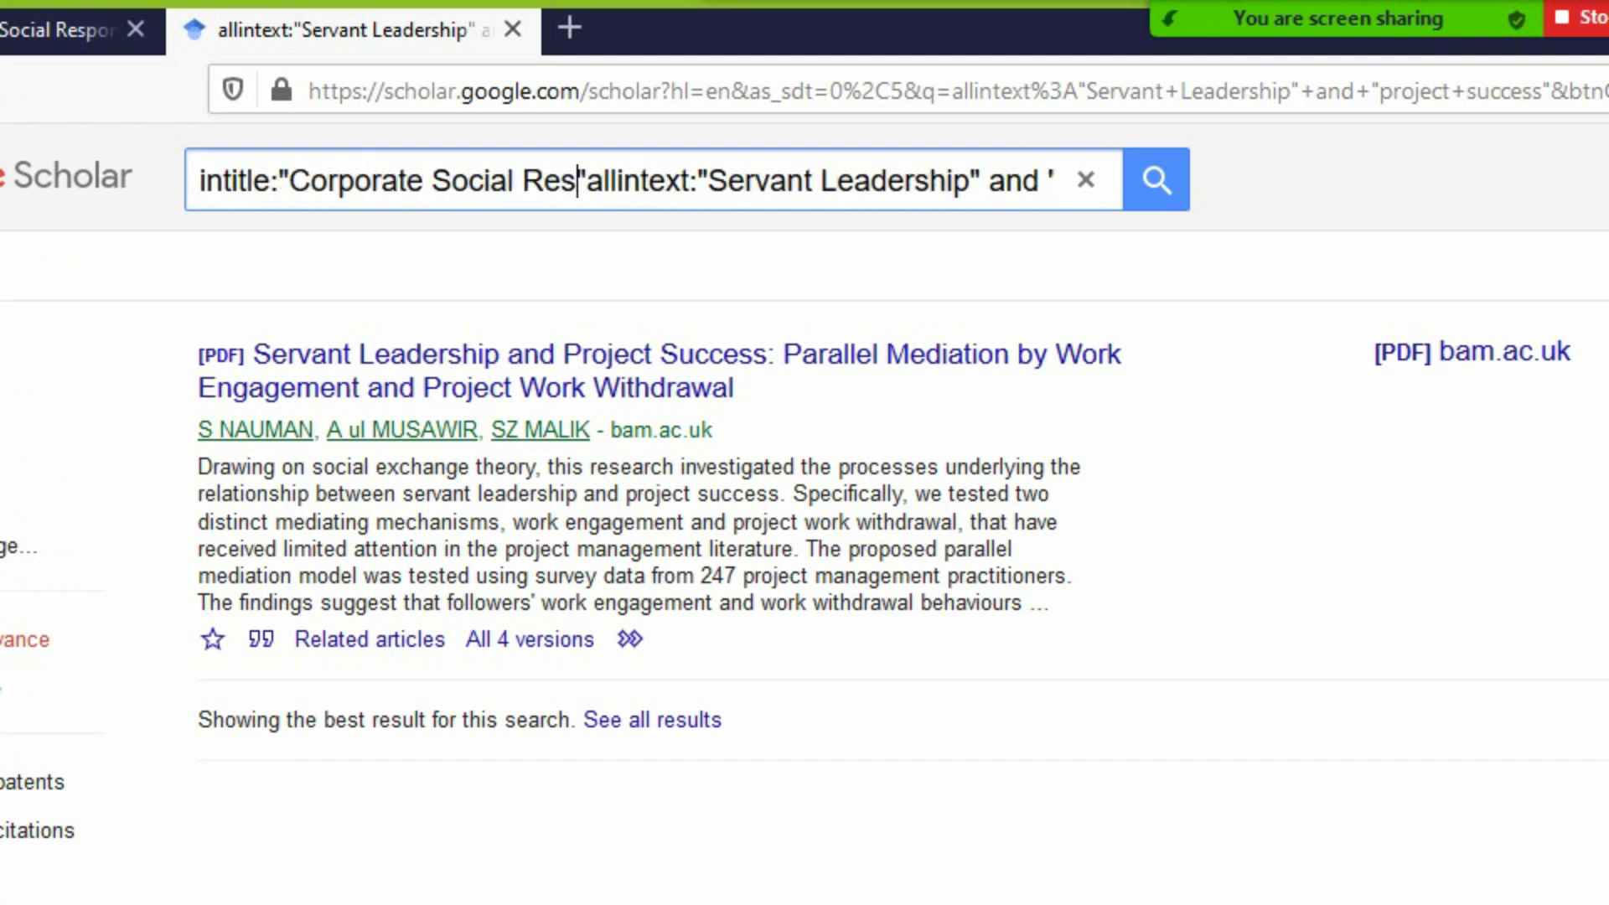
{"action": "type", "text": "ity\""}
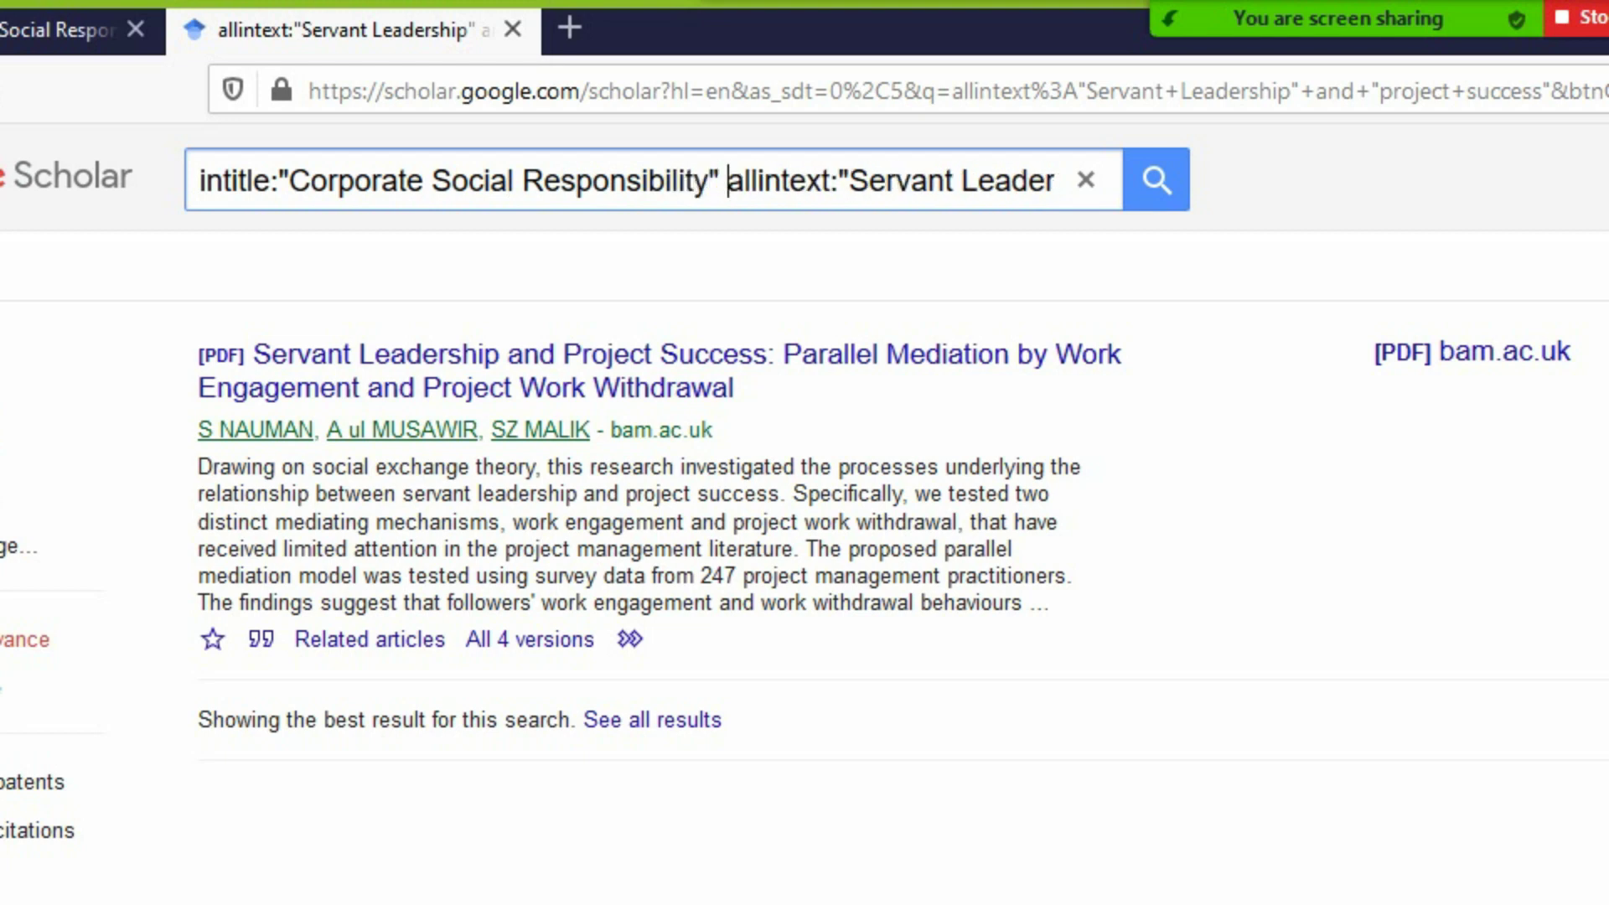
Step: Remove "all" from the allintext operator so that the second part of the query uses intext
{"action": "key", "text": "shift+Right"}
{"action": "key", "text": "shift+Right"}
{"action": "key", "text": "shift+Right"}
{"action": "key", "text": "shift+Left"}
{"action": "key", "text": "shift+Left"}
{"action": "key", "text": "shift+Left"}
{"action": "key", "text": "shift+Right"}
{"action": "key", "text": "shift+Right"}
{"action": "key", "text": "shift+Right"}
{"action": "key", "text": "Delete"}
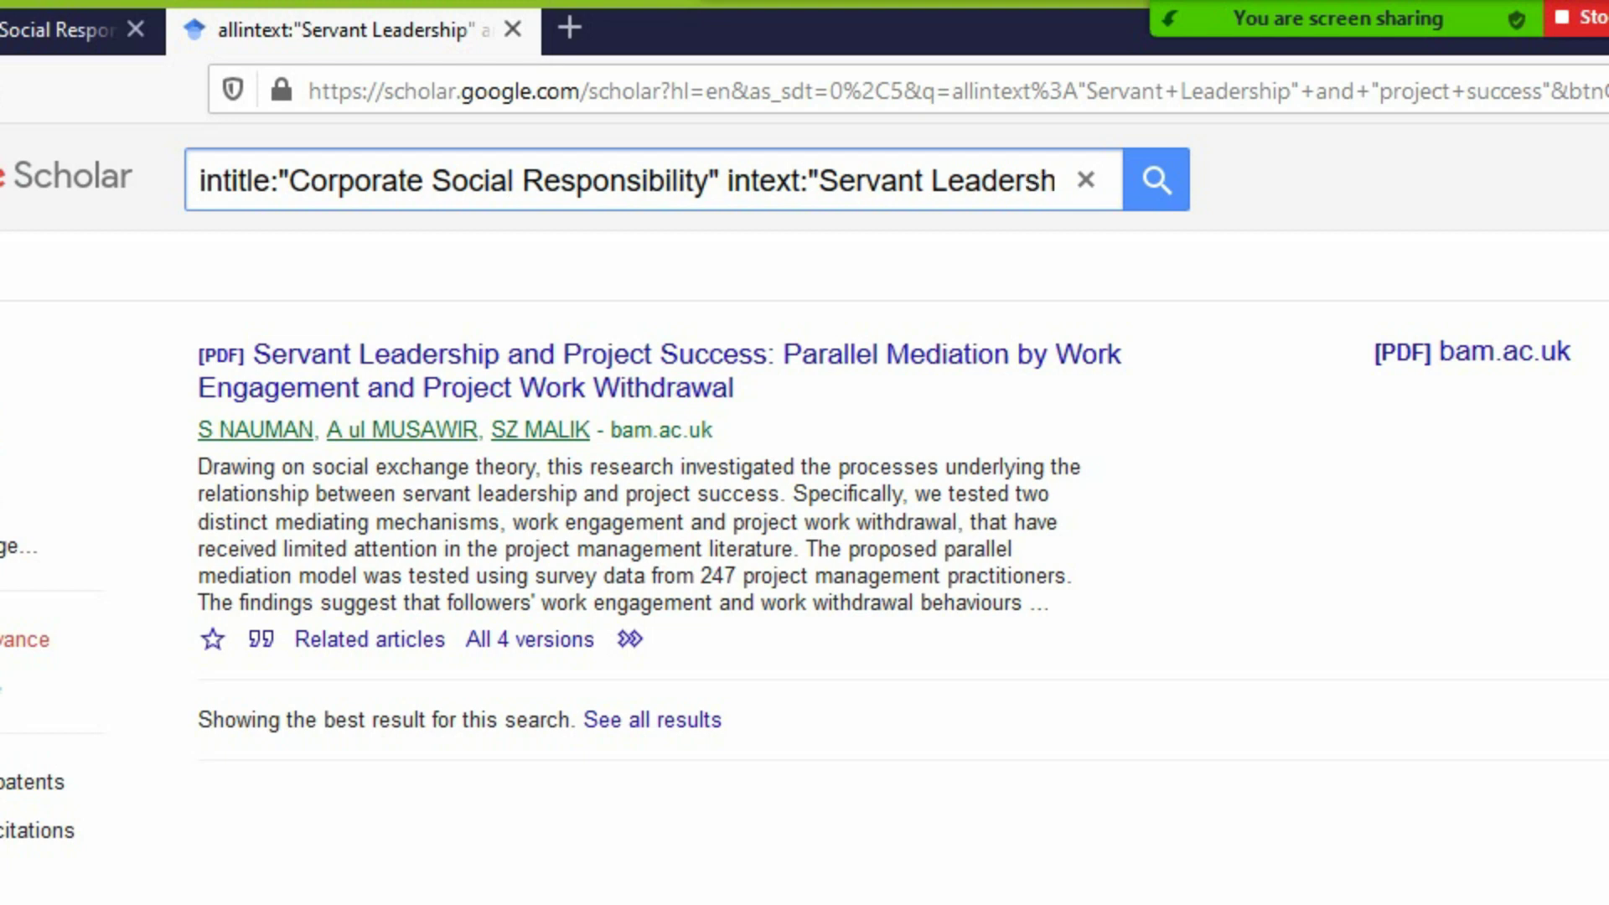
Step: Replace the "Servant Leadership" and "project success" phrases after the intext operator with the single phrase "Employee COmmitment"
{"action": "key", "text": "Right"}
{"action": "key", "text": "Right"}
{"action": "key", "text": "Right"}
{"action": "key", "text": "Right"}
{"action": "key", "text": "Right"}
{"action": "key", "text": "Right"}
{"action": "key", "text": "Right"}
{"action": "key", "text": "Right"}
{"action": "key", "text": "Right"}
{"action": "key", "text": "Left"}
{"action": "type", "text": "Employee CO"}
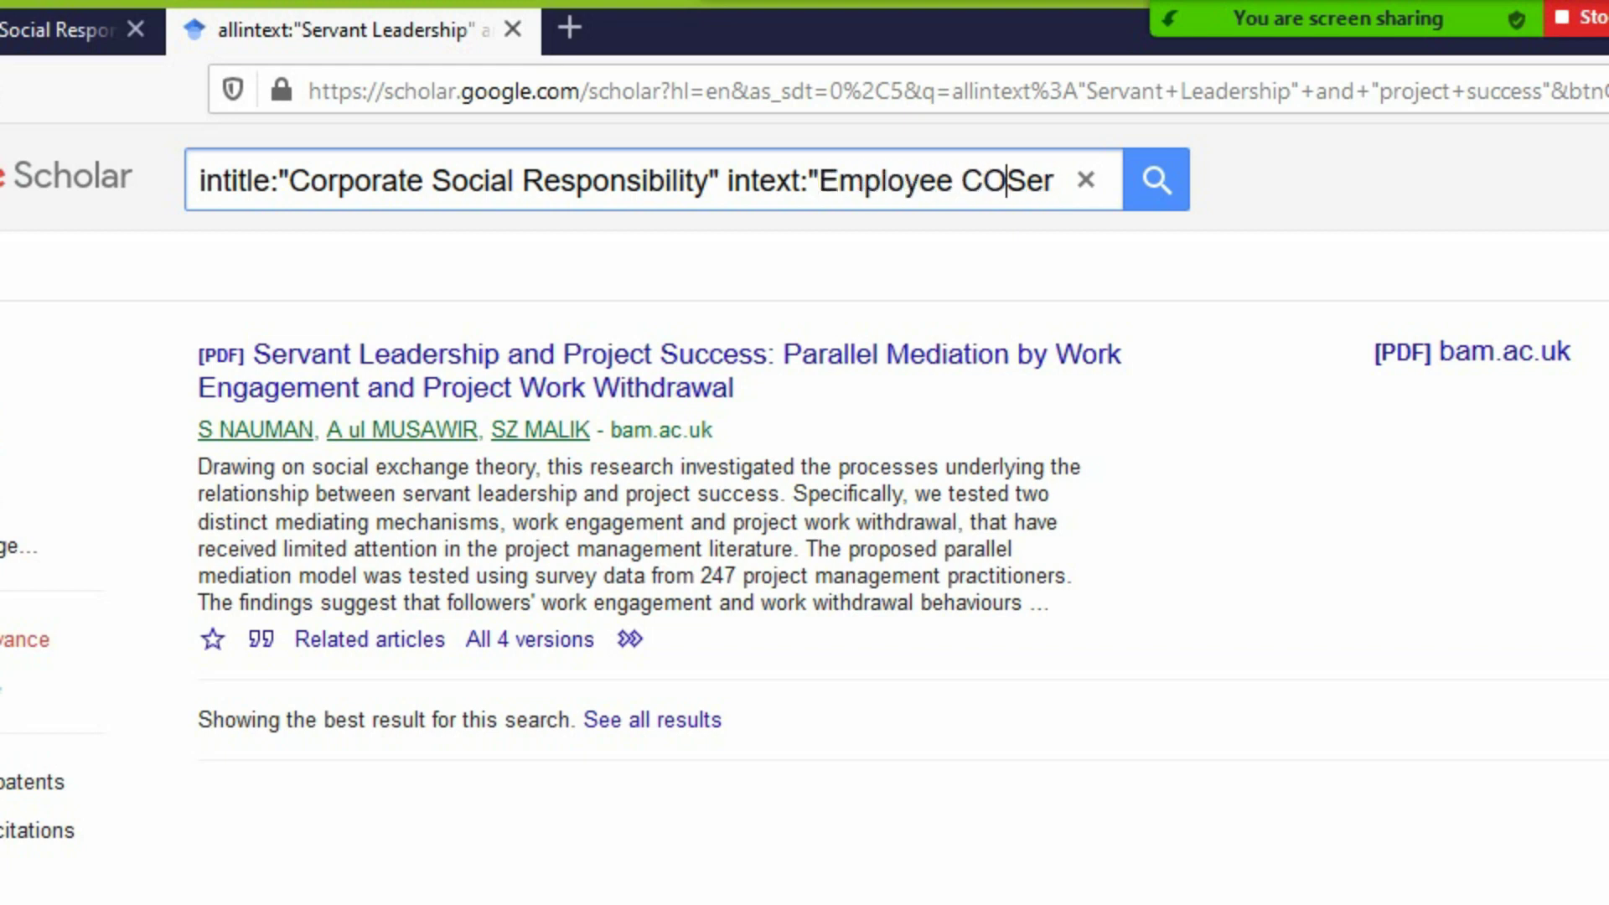
{"action": "type", "text": "mmitment"}
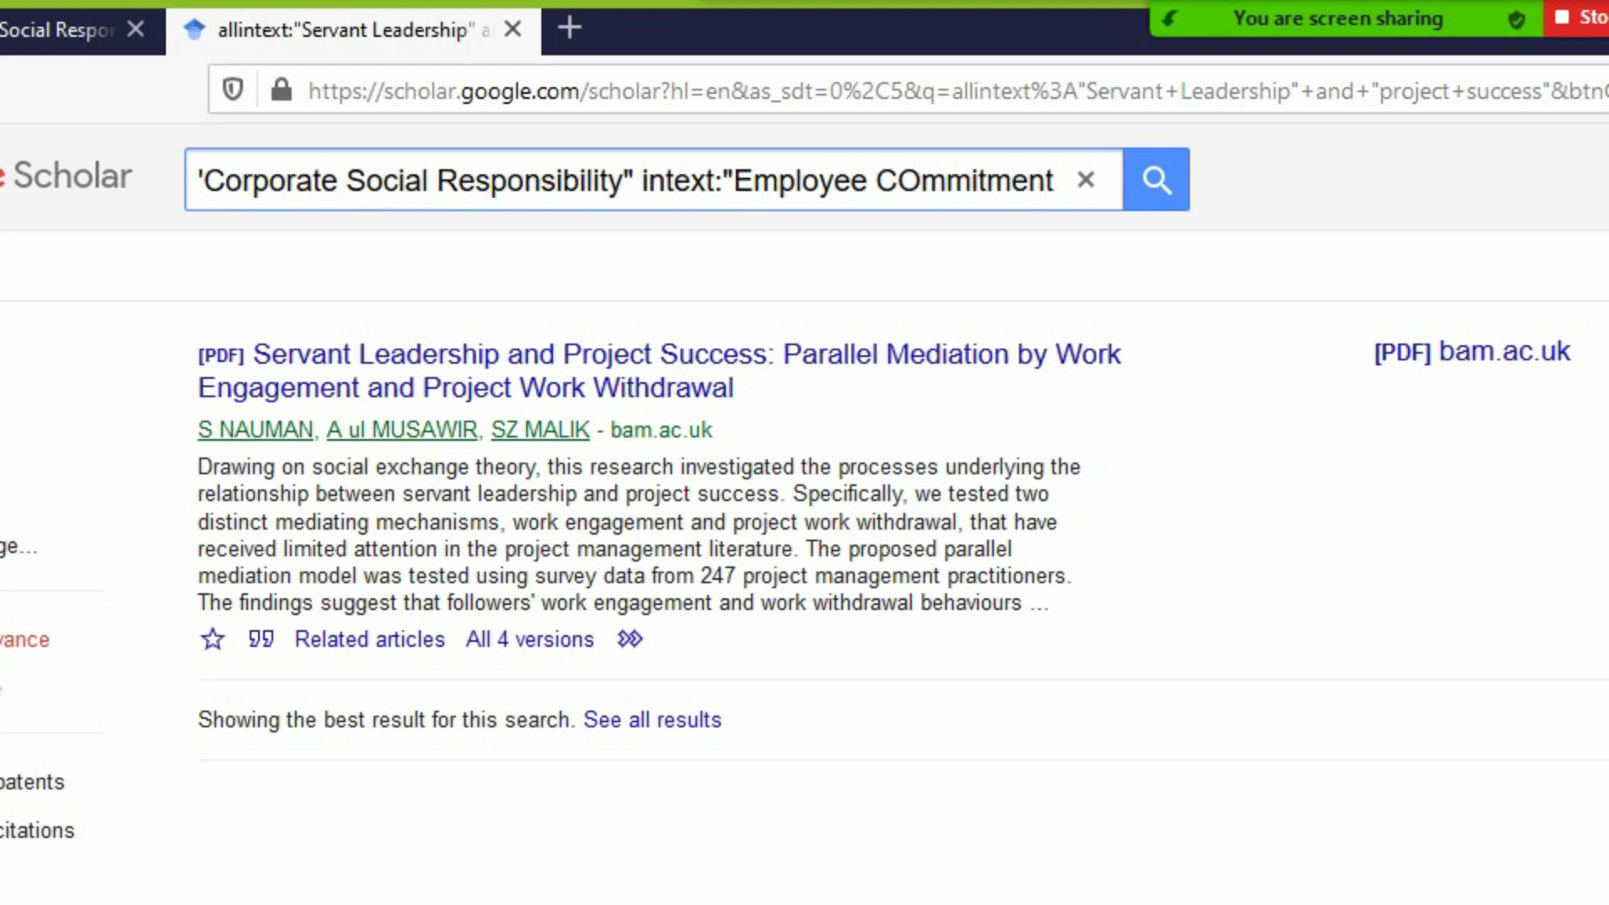
{"action": "key", "text": "shift+End"}
{"action": "key", "text": "shift+Left"}
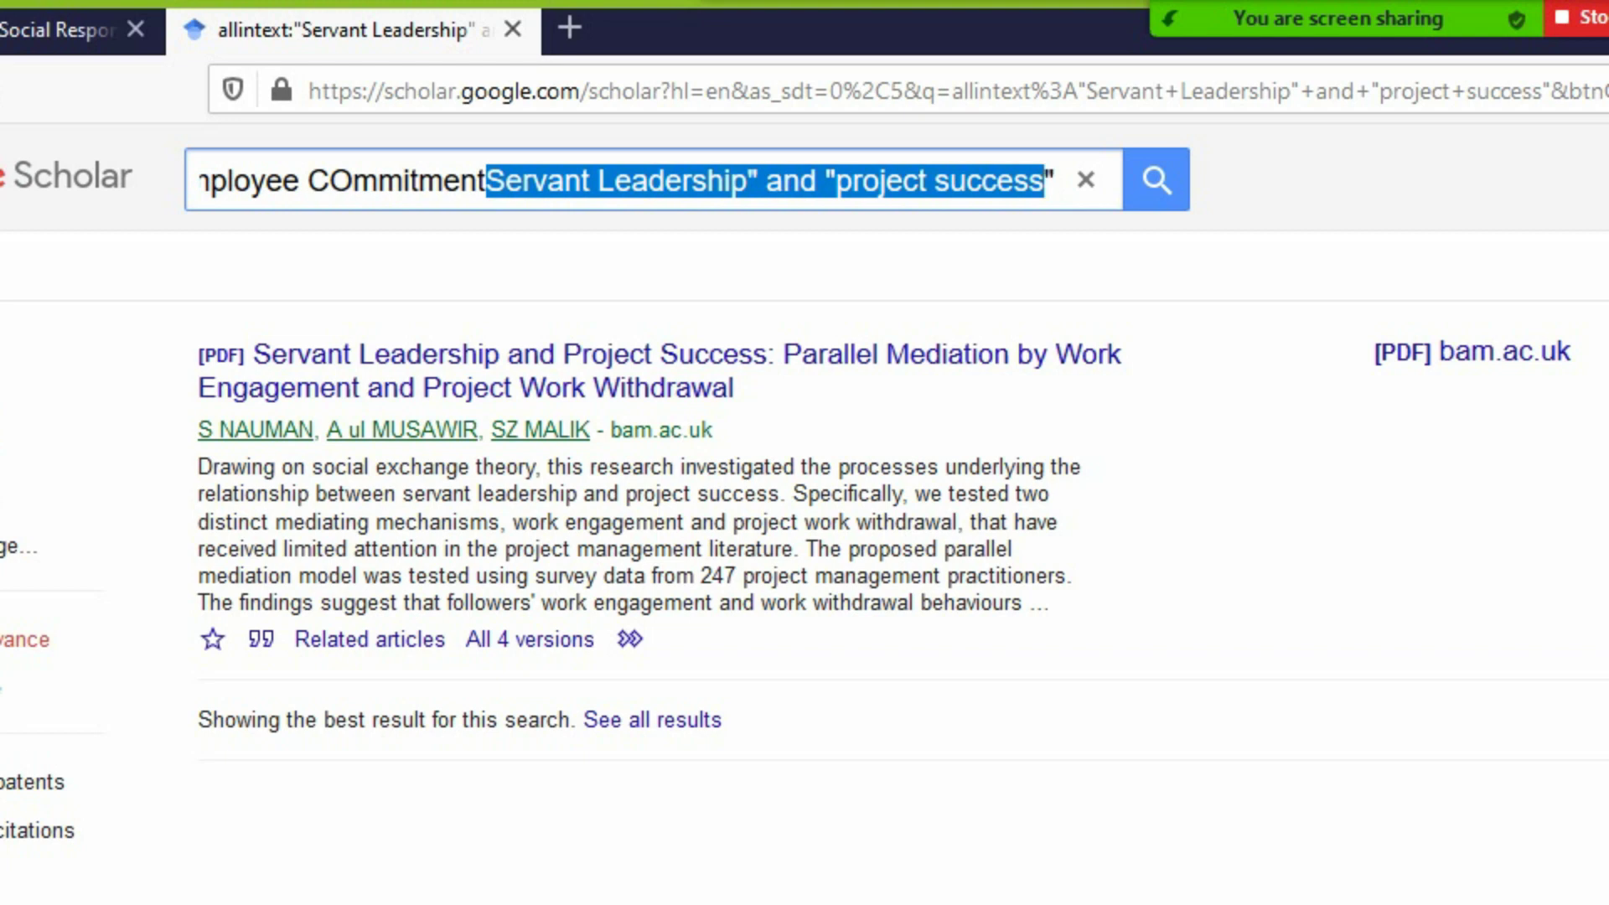
{"action": "key", "text": "BackSpace"}
Step: Correct the second capital letter in "COmmitment" to lowercase so it reads "Commitment", and run the combined intitle and intext search
{"action": "key", "text": "Left"}
{"action": "key", "text": "Left"}
{"action": "key", "text": "Left"}
{"action": "key", "text": "Left"}
{"action": "key", "text": "Left"}
{"action": "key", "text": "Left"}
{"action": "key", "text": "Left"}
{"action": "key", "text": "Left"}
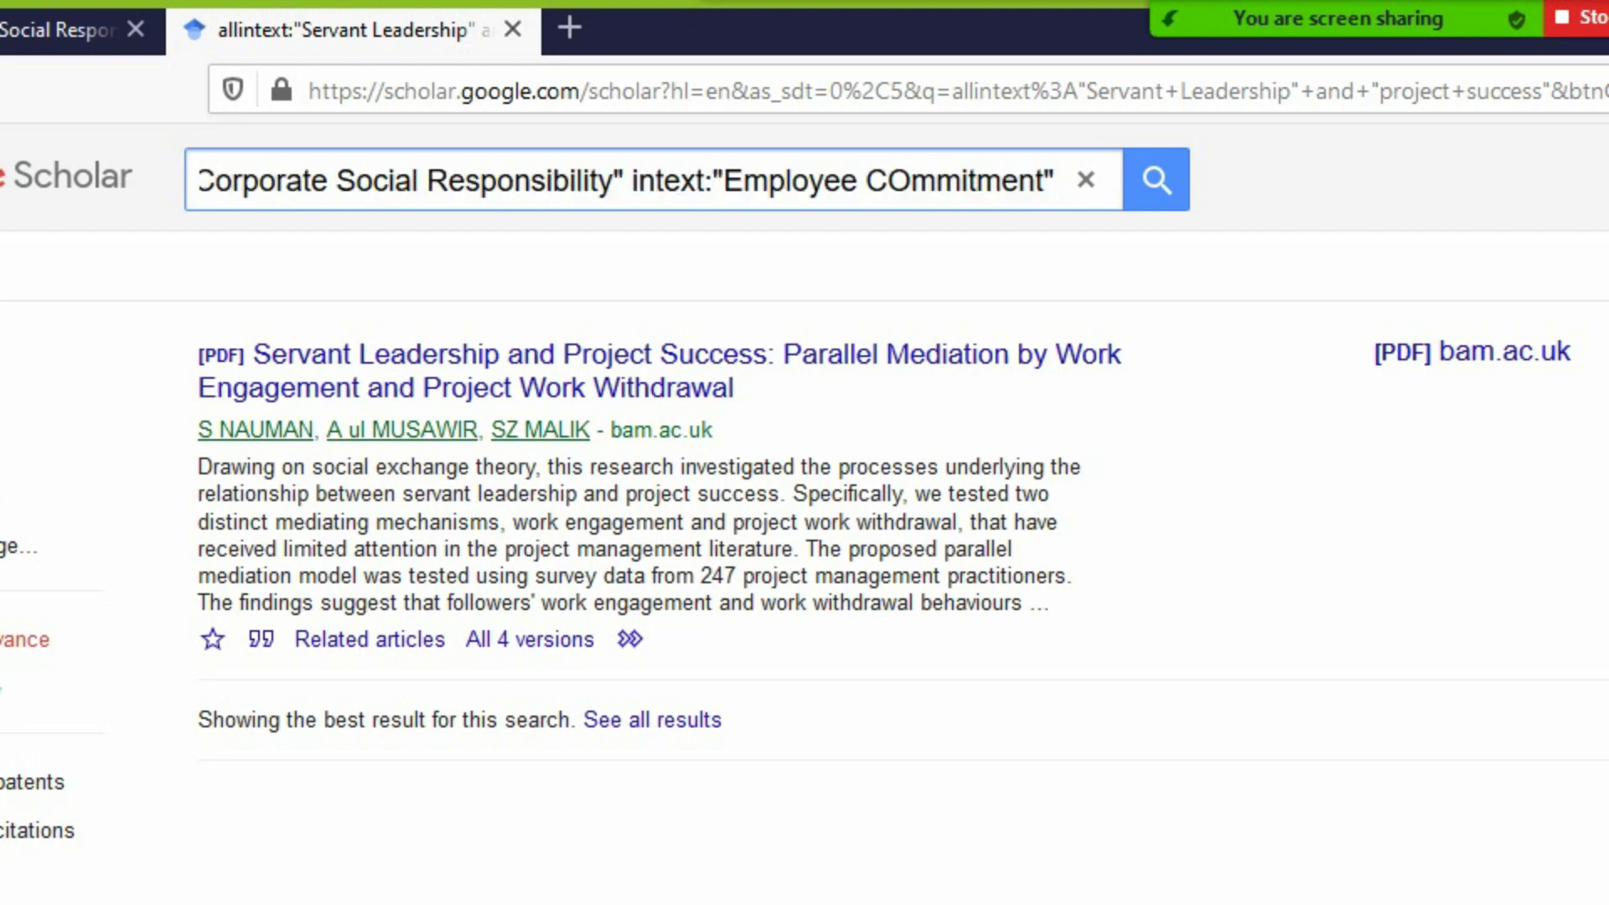
{"action": "key", "text": "shift+Left"}
{"action": "type", "text": "o"}
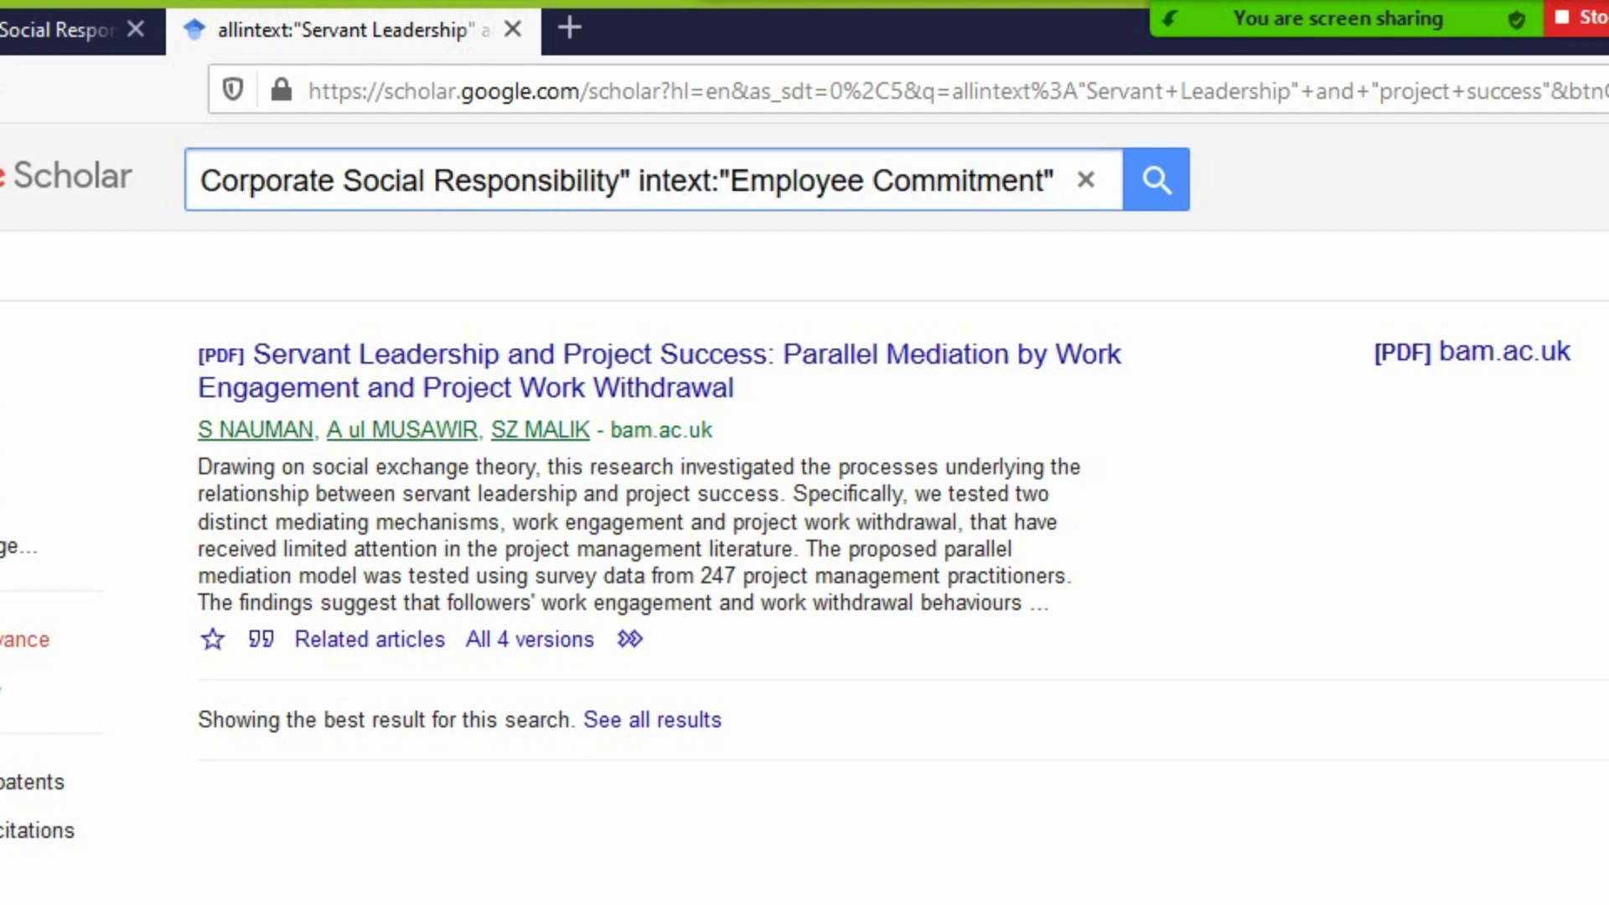
{"action": "key", "text": "Home"}
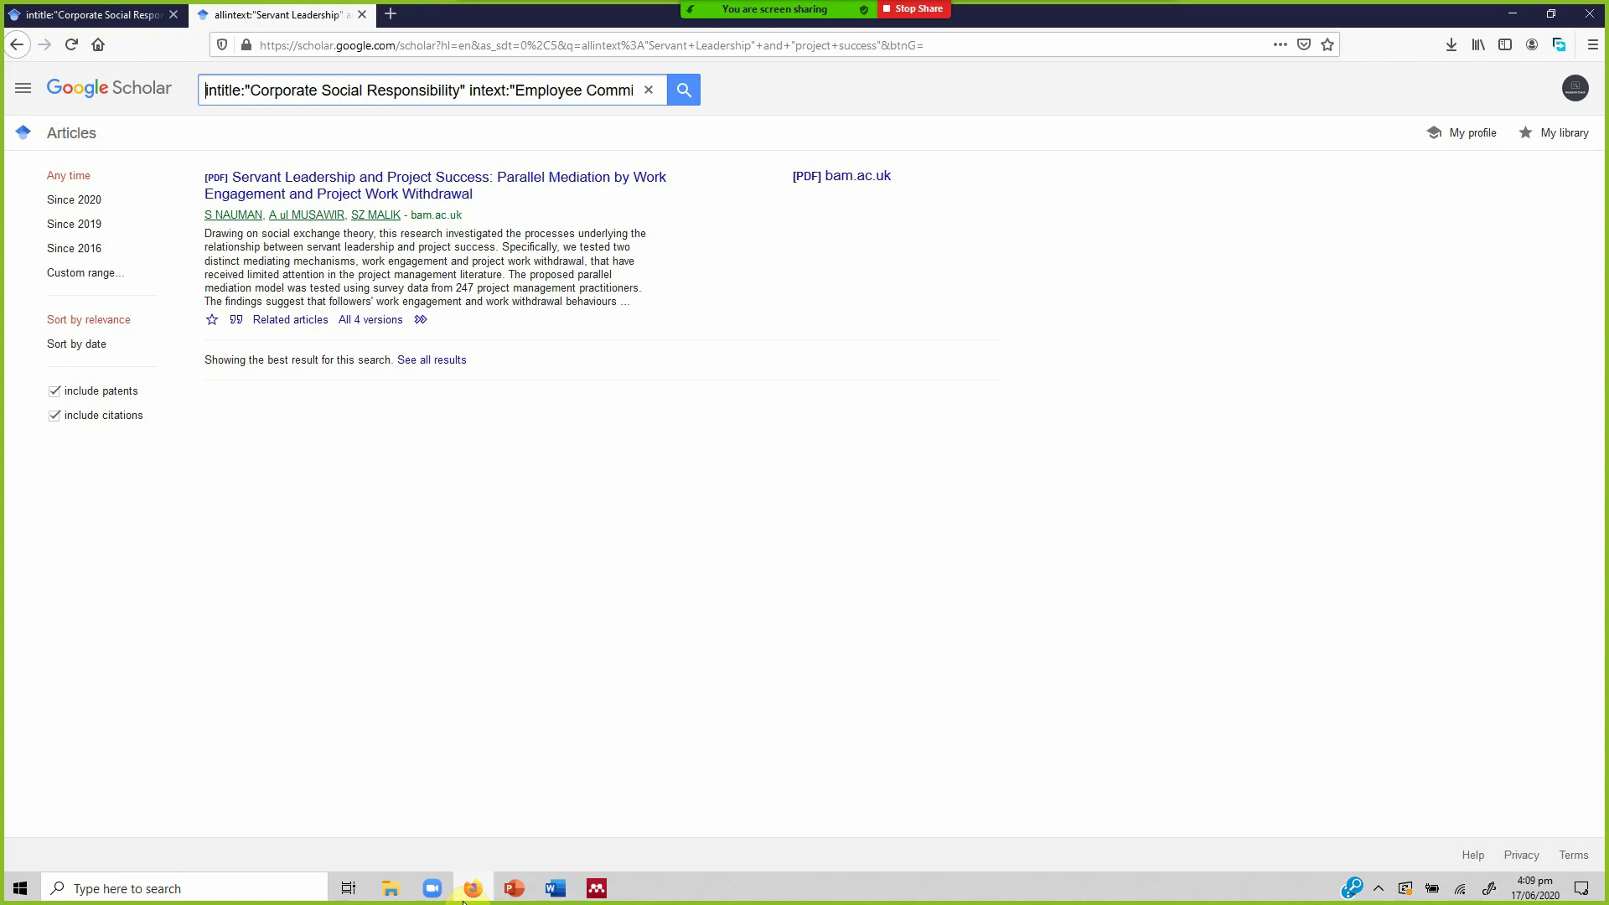
{"action": "key", "text": "Return"}
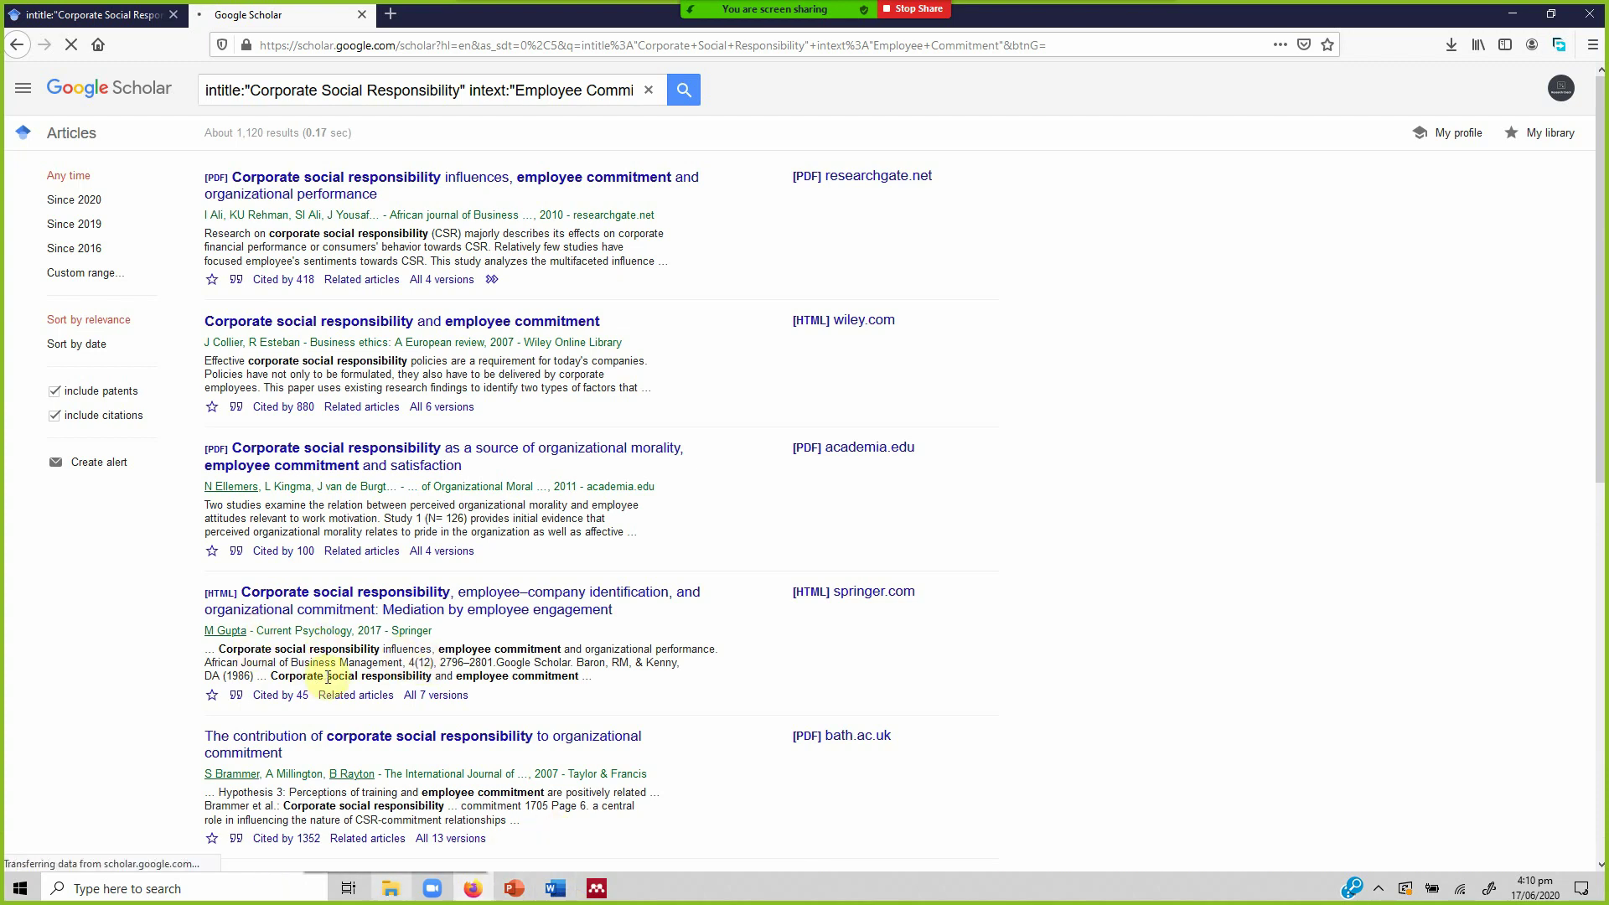
Step: Highlight the phrase "Corporate social responsibility and employee commitment" in the springer.com result's snippet to examine the match
{"action": "left_click_drag", "start_coordinate": [269, 675], "coordinate": [578, 681]}
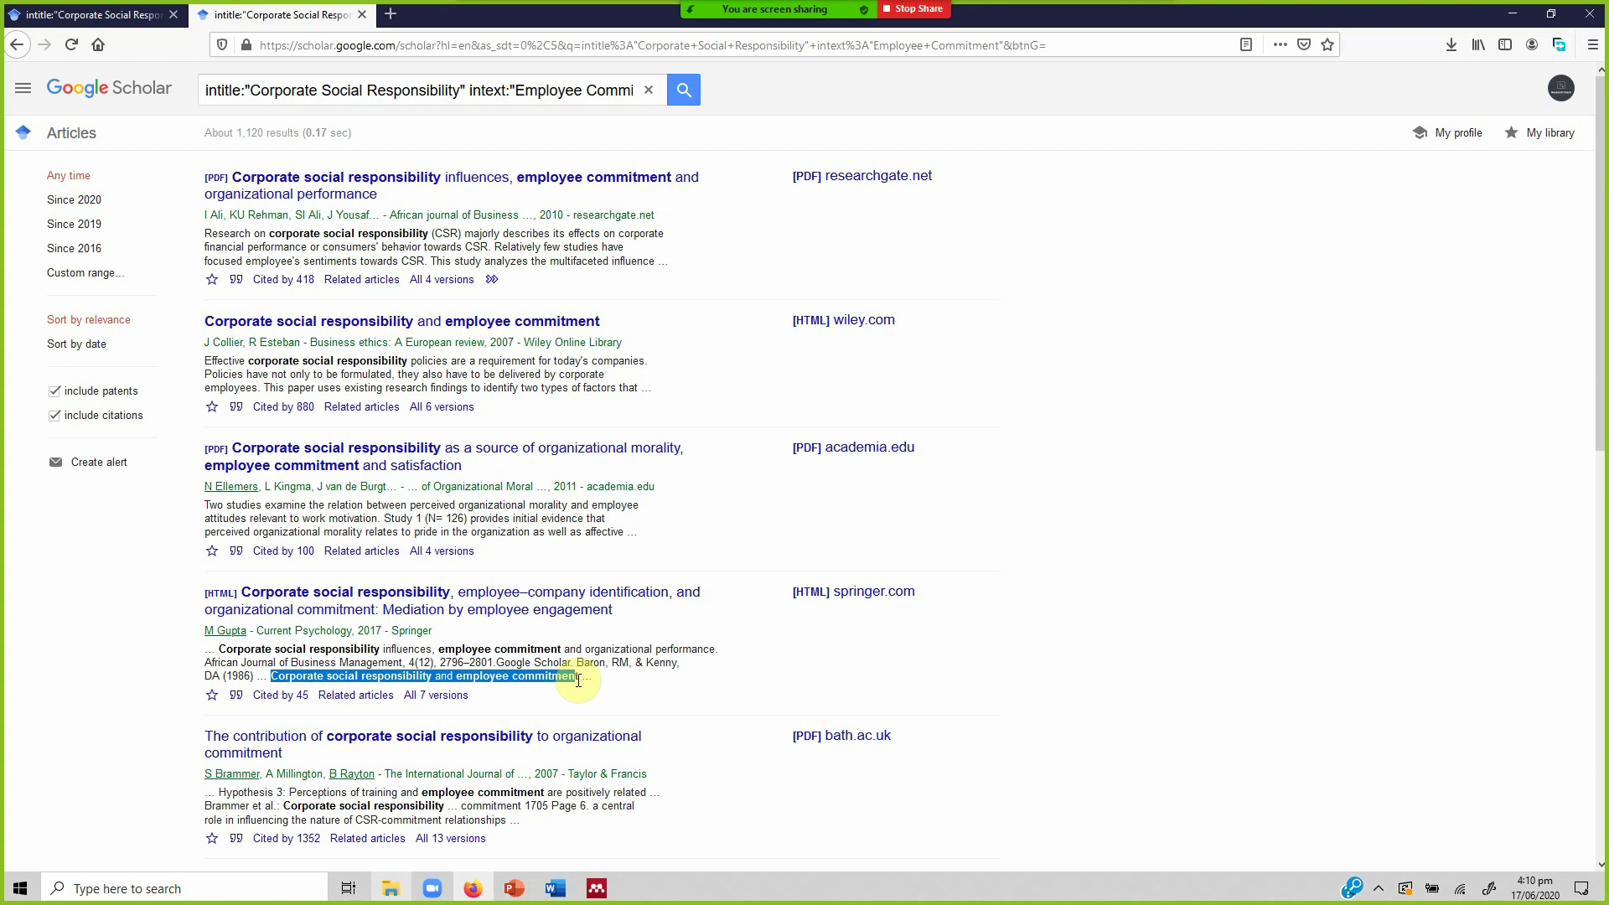
{"action": "left_click", "coordinate": [1557, 584]}
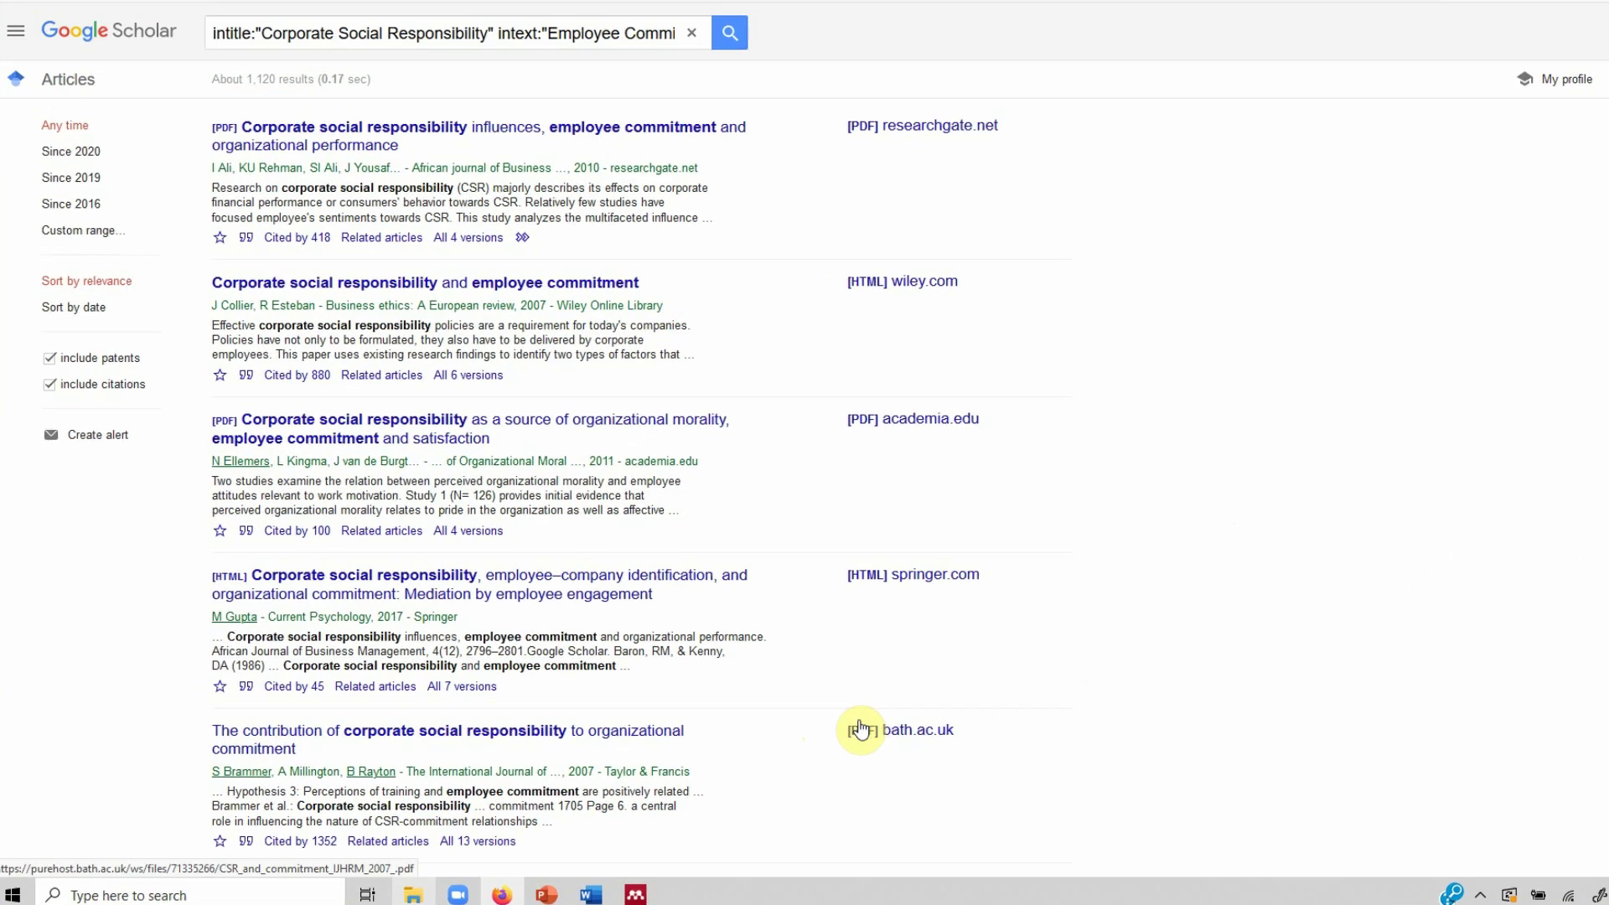
{"action": "left_click_drag", "start_coordinate": [427, 554], "coordinate": [1048, 546]}
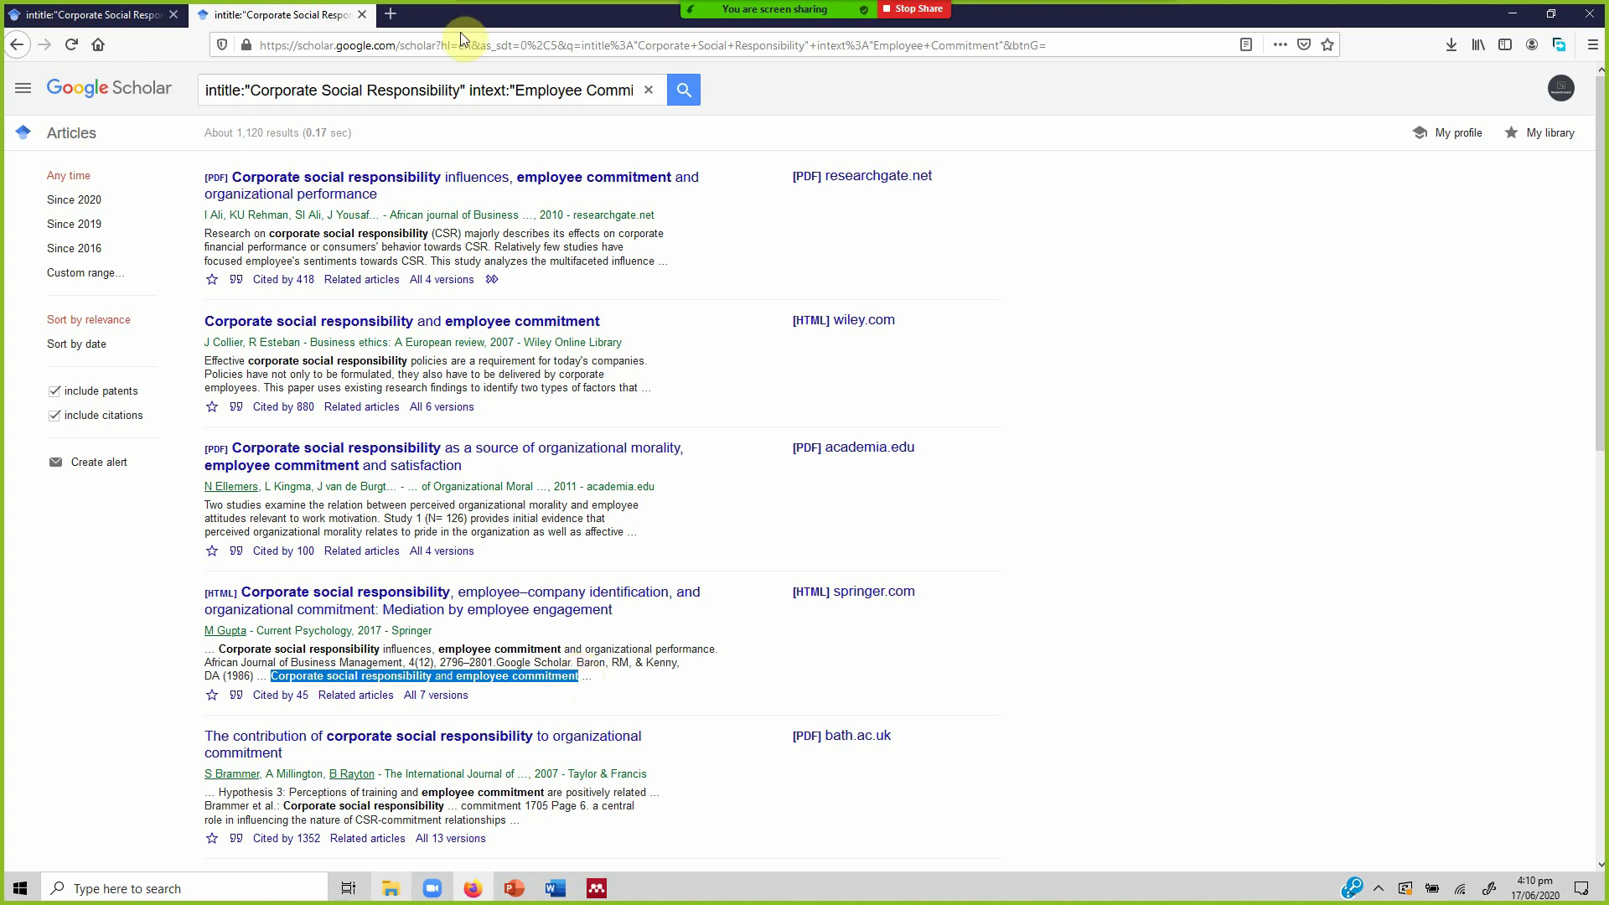
Step: Copy the complete intitle and intext query into the Word document on a new line below the allintext query
{"action": "triple_click", "coordinate": [435, 95]}
{"action": "key", "text": "ctrl+c"}
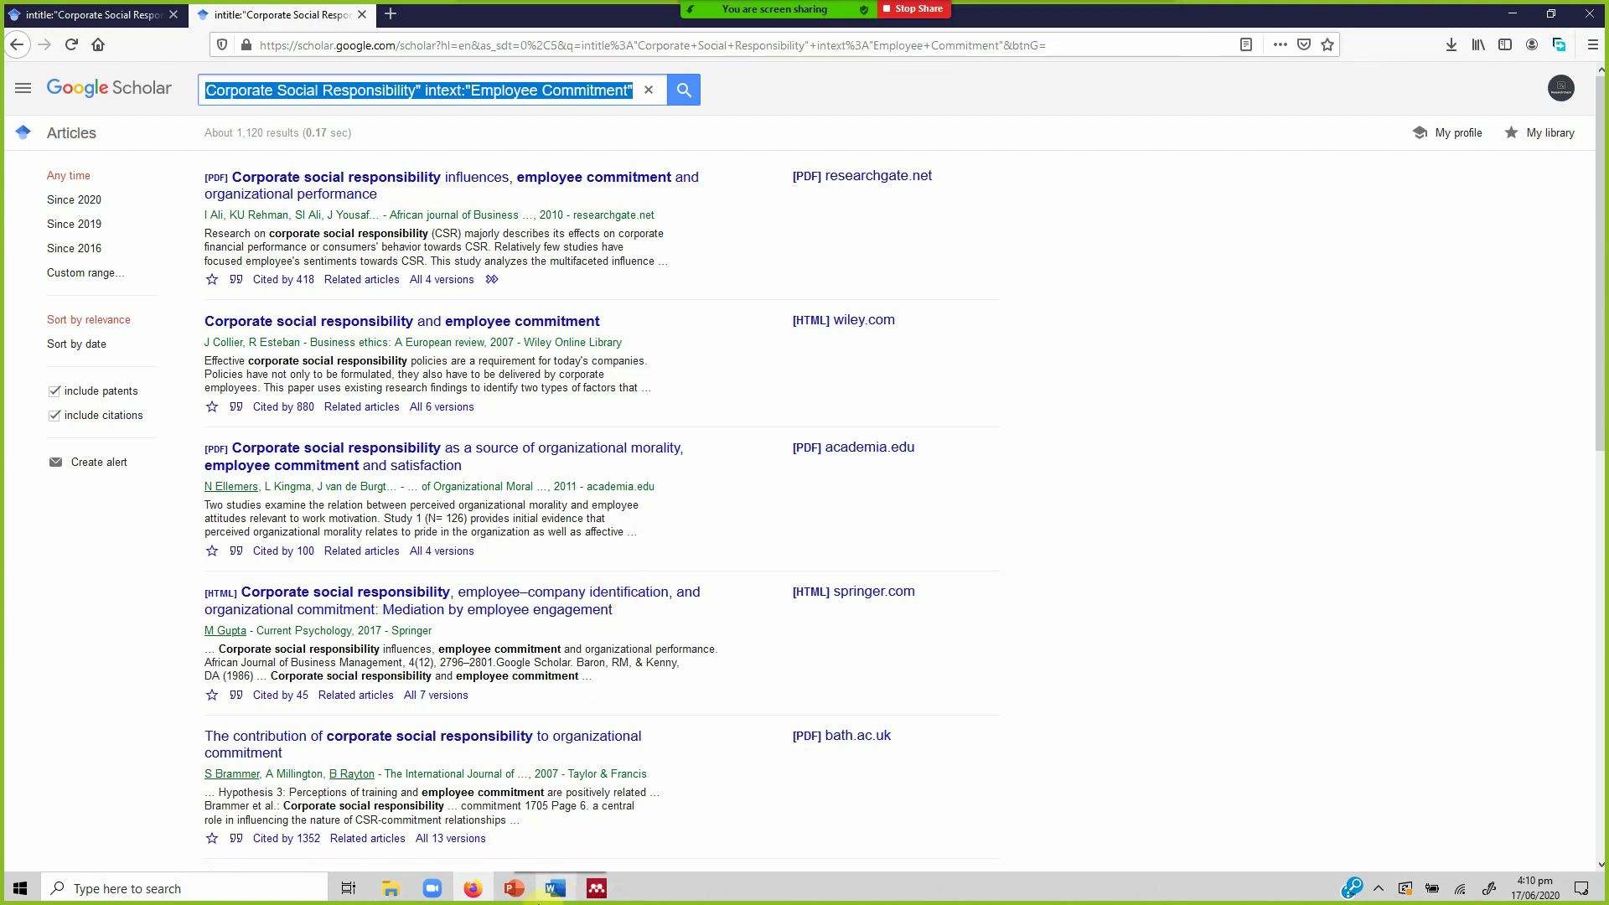
{"action": "left_click", "coordinate": [553, 890]}
{"action": "key", "text": "Return"}
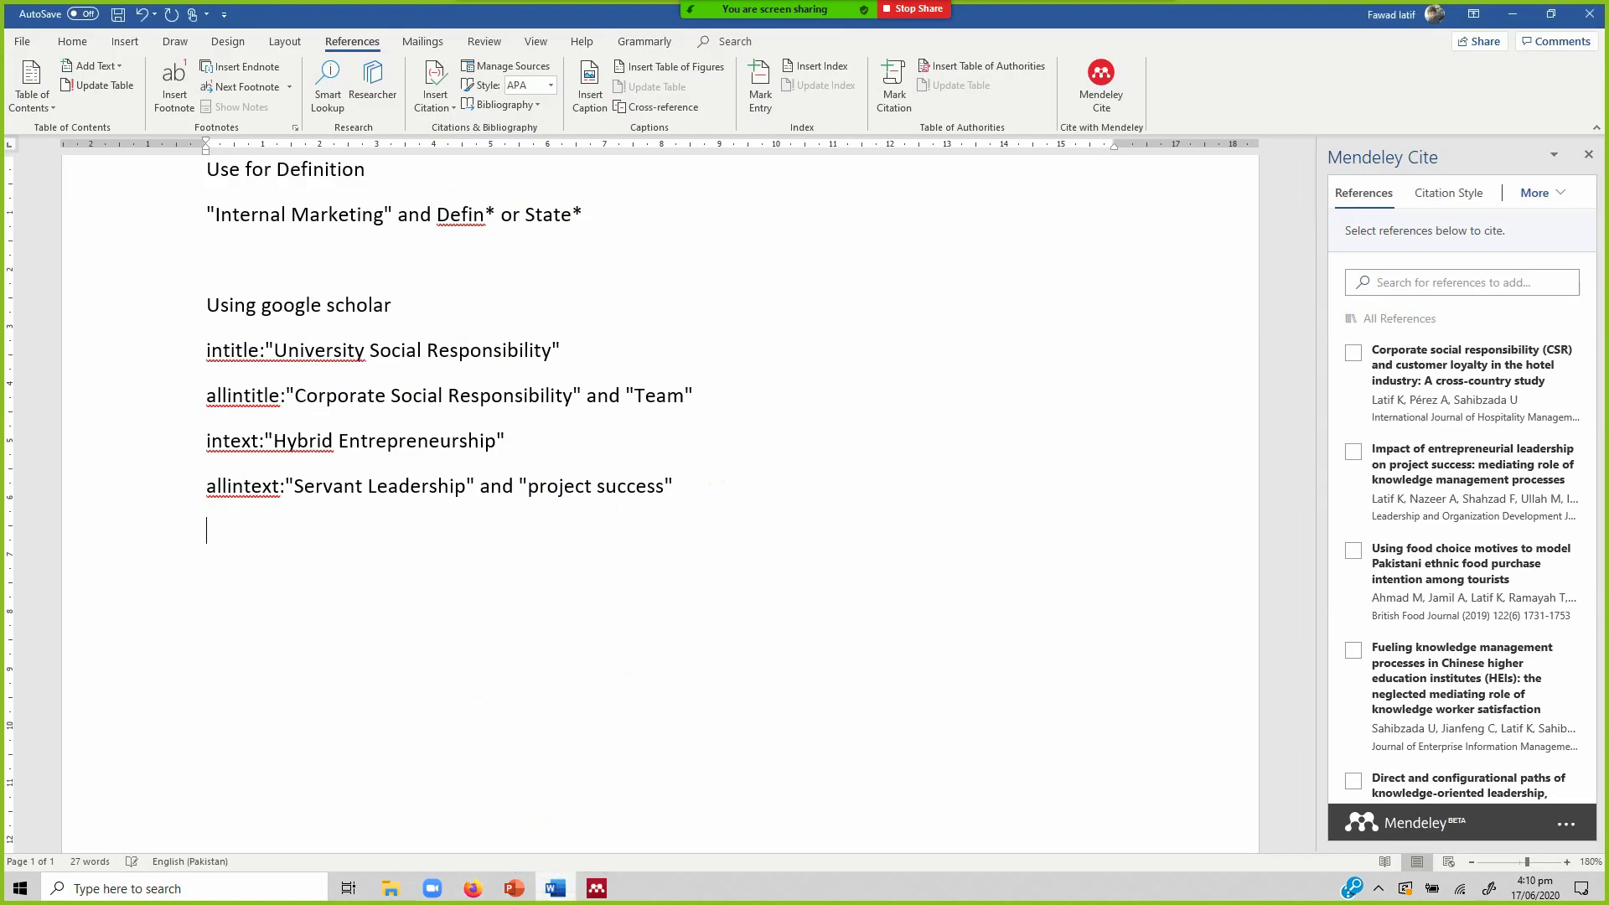
{"action": "key", "text": "ctrl+v"}
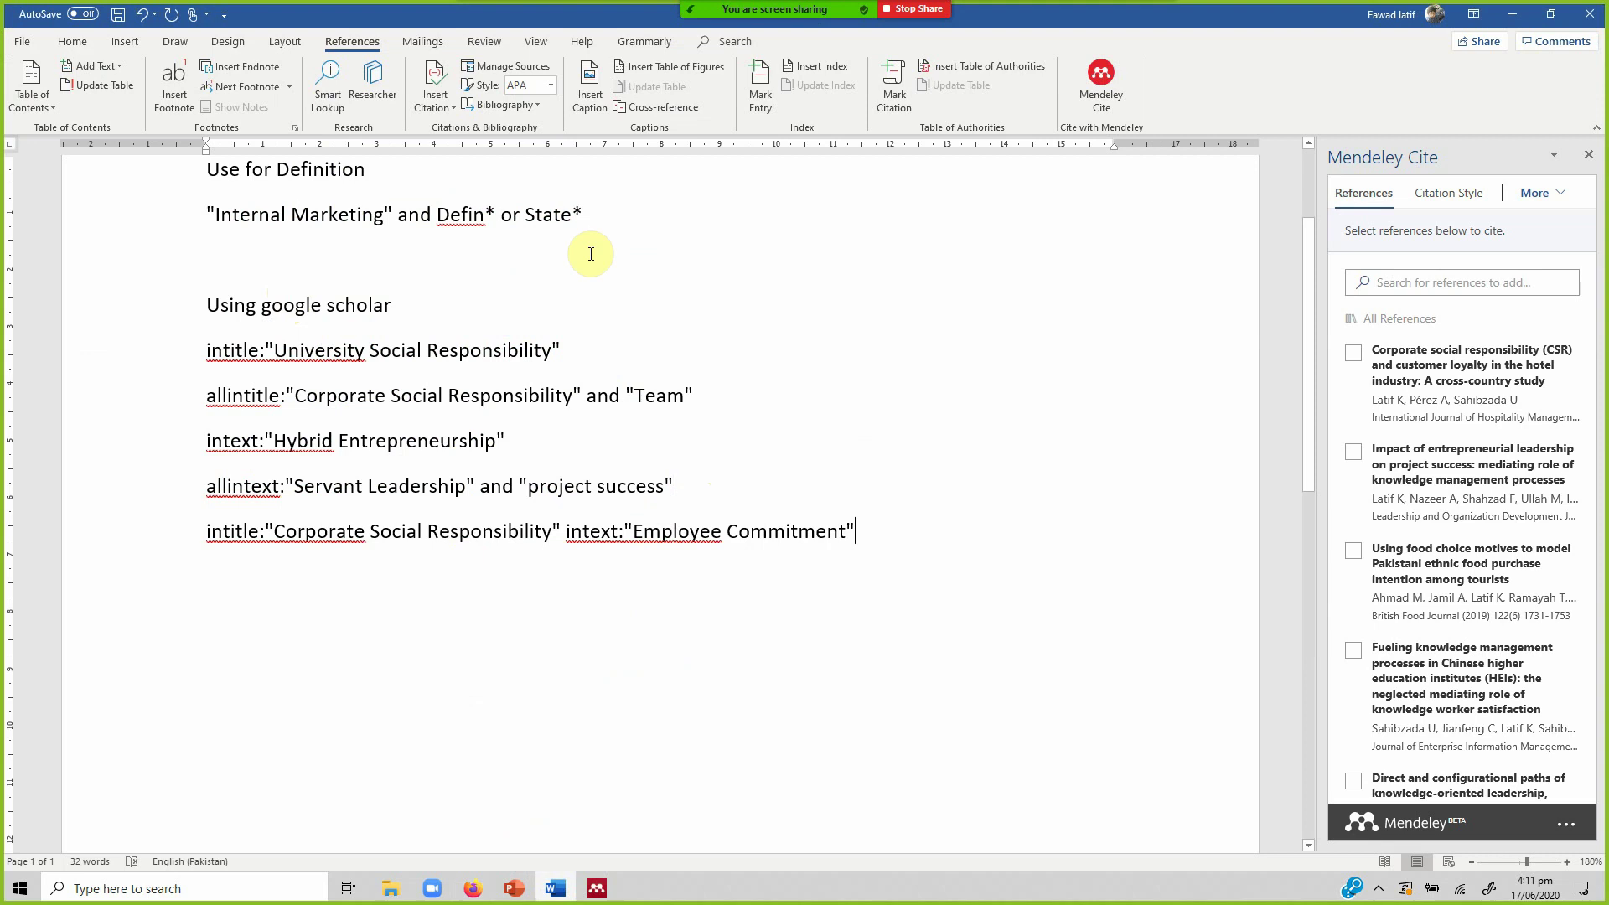
Step: Go back to the top of the document and place the cursor at the end of the "Using google scholar" line
{"action": "left_click_drag", "start_coordinate": [1311, 289], "coordinate": [1315, 154]}
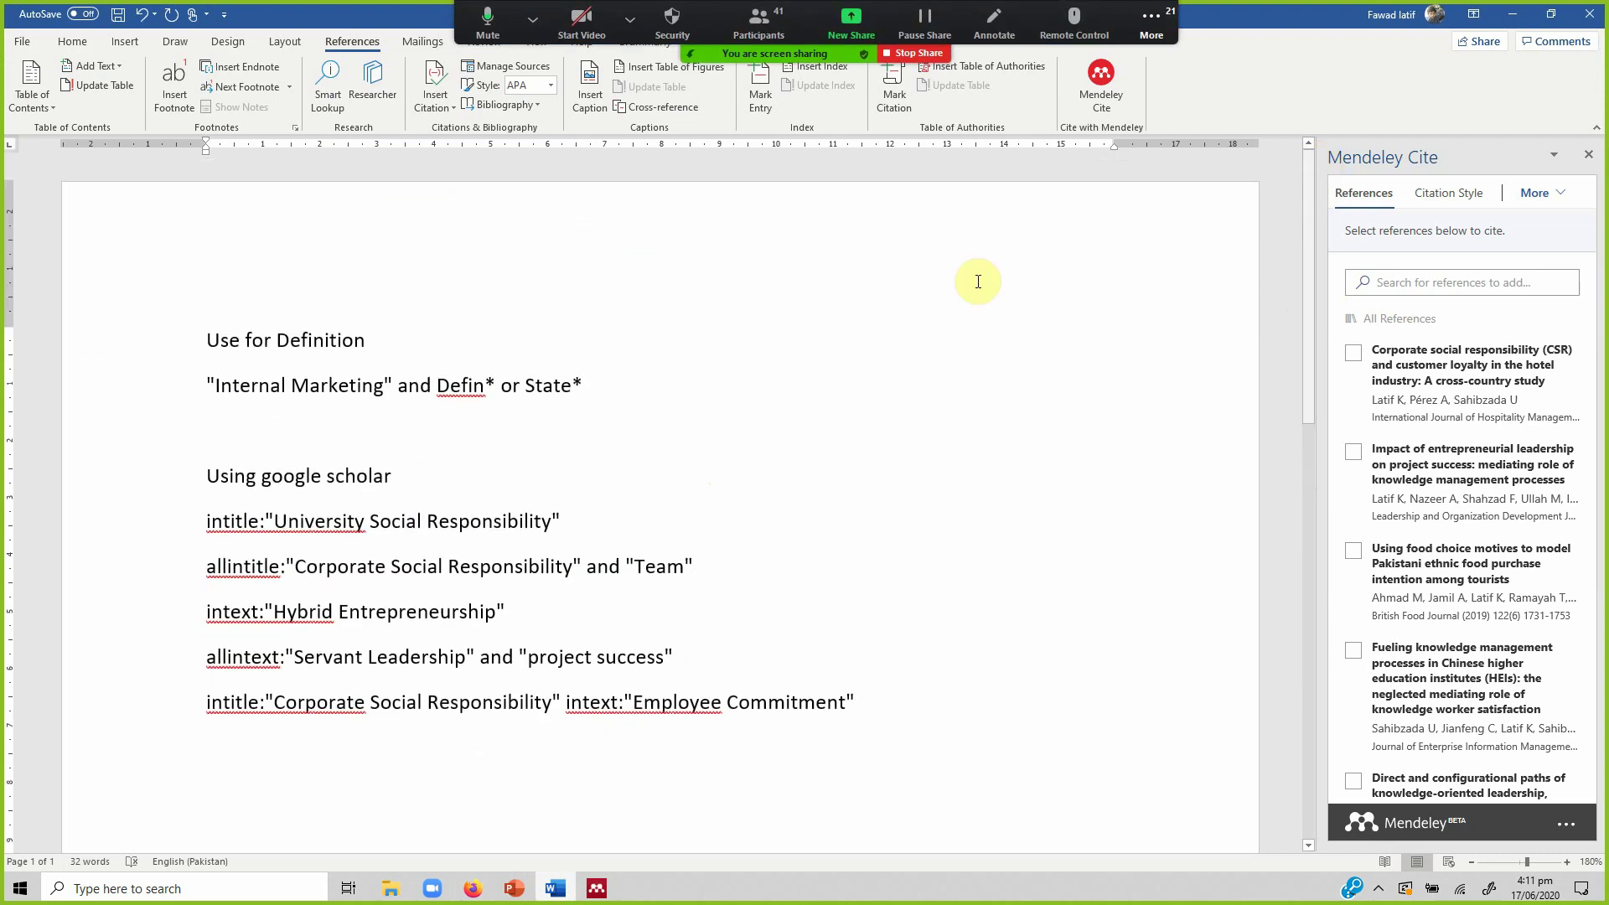
{"action": "left_click", "coordinate": [428, 471]}
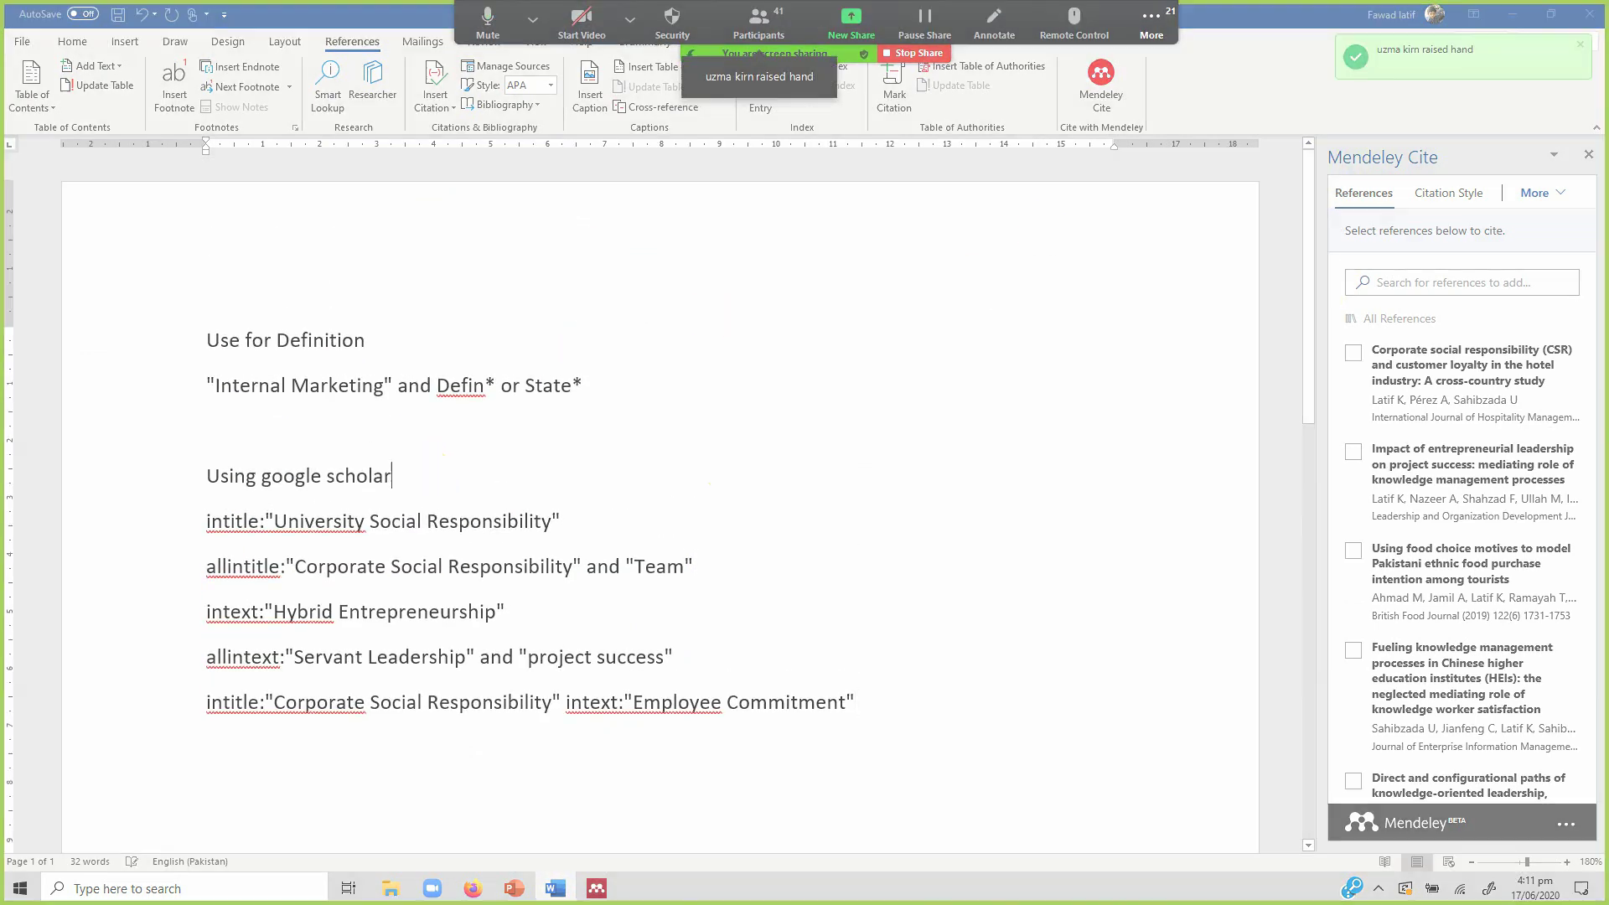